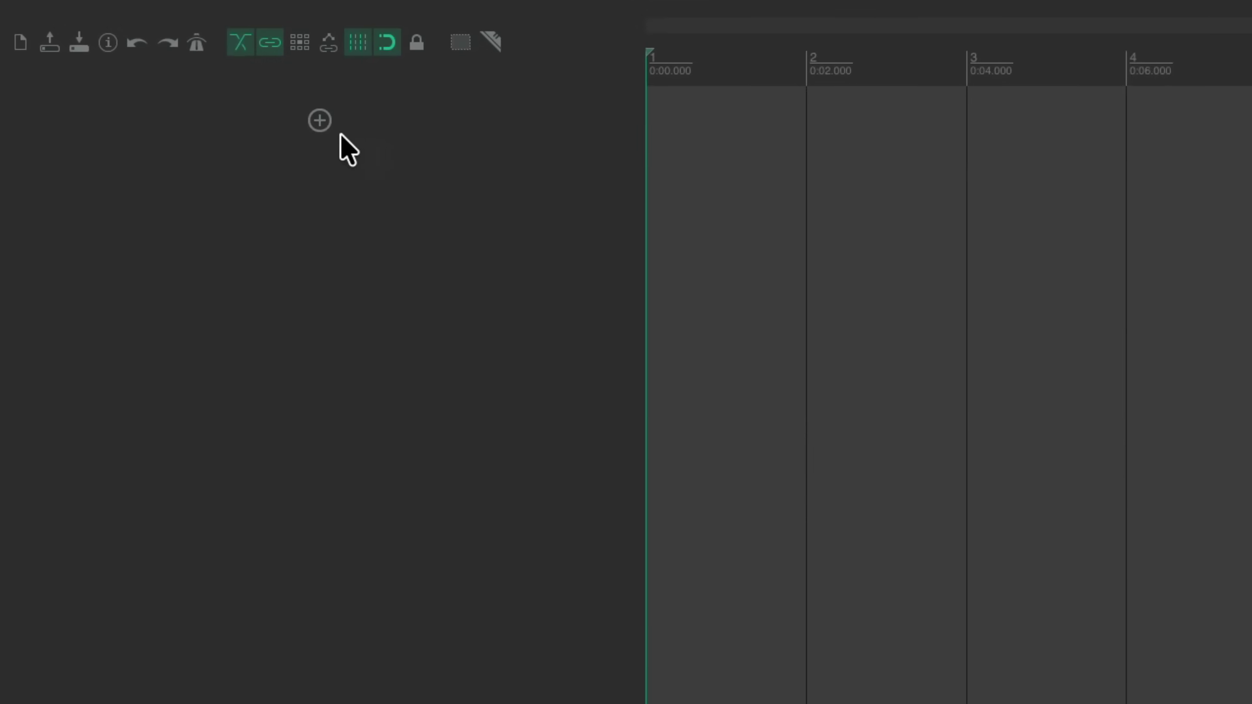
Insert four tracks one by one from the empty track area and delete them all
left_click(312, 119)
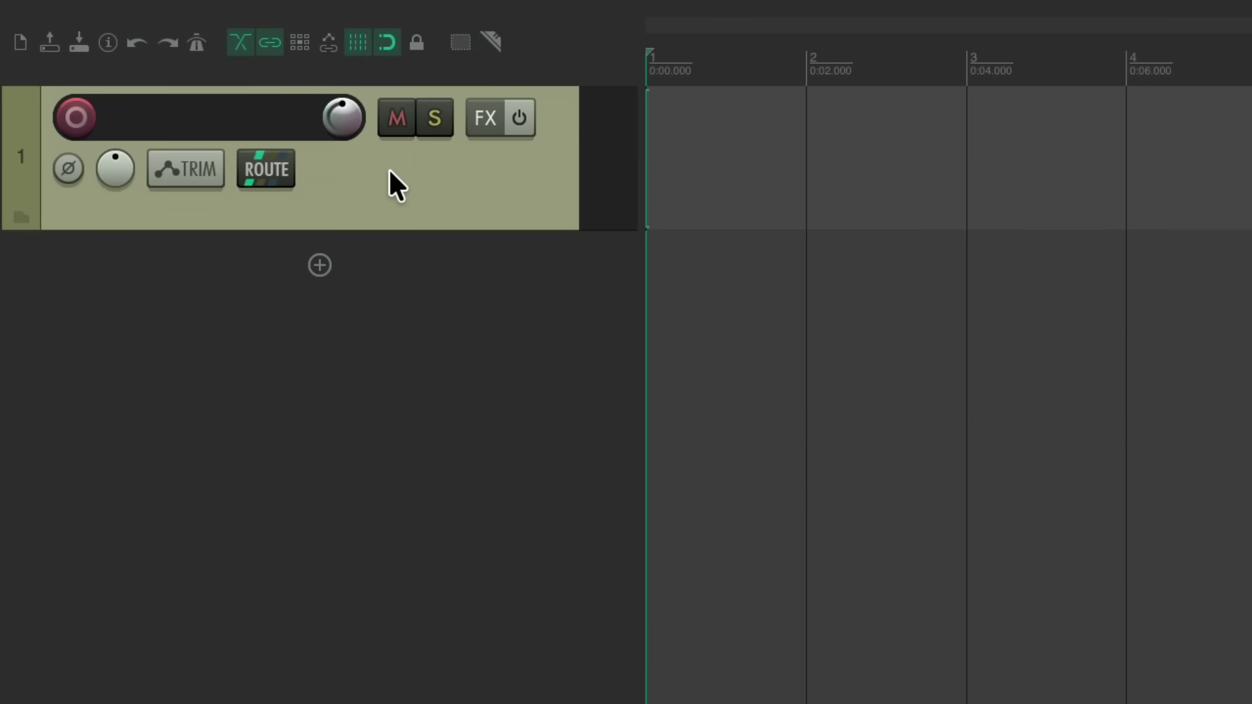
left_click(321, 263)
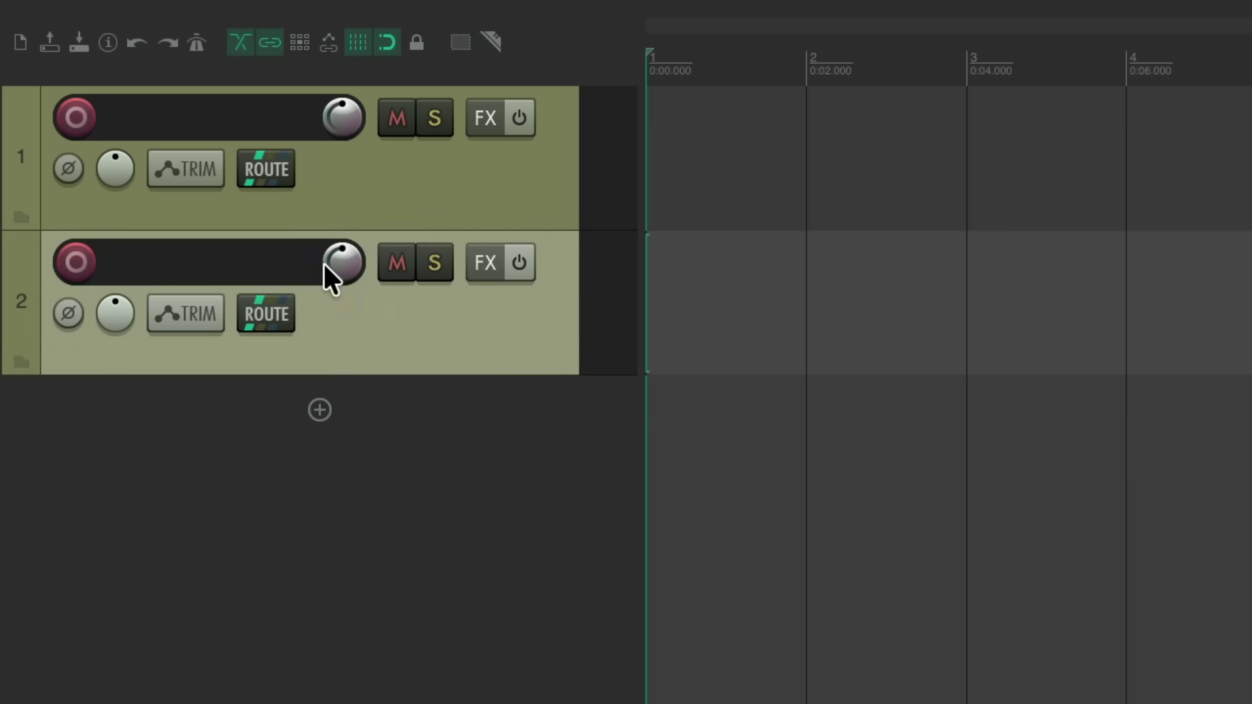
left_click(320, 409)
left_click(325, 548)
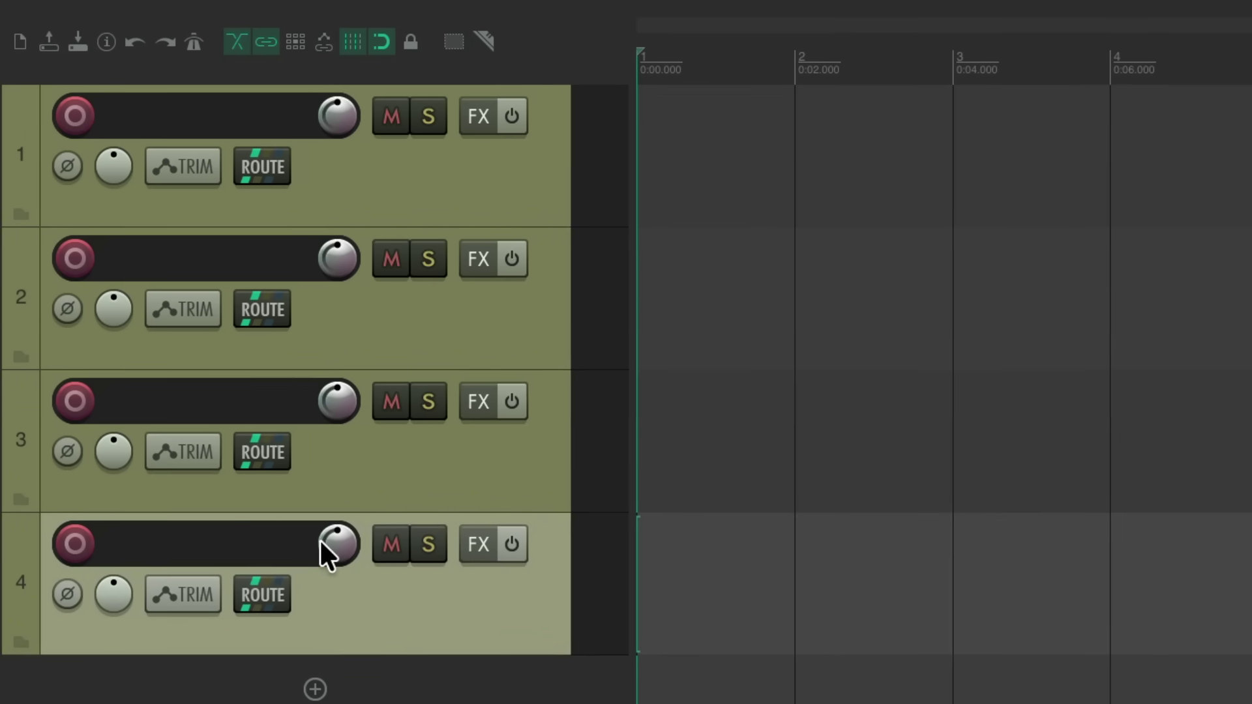
key("ctrl+a")
key("Delete")
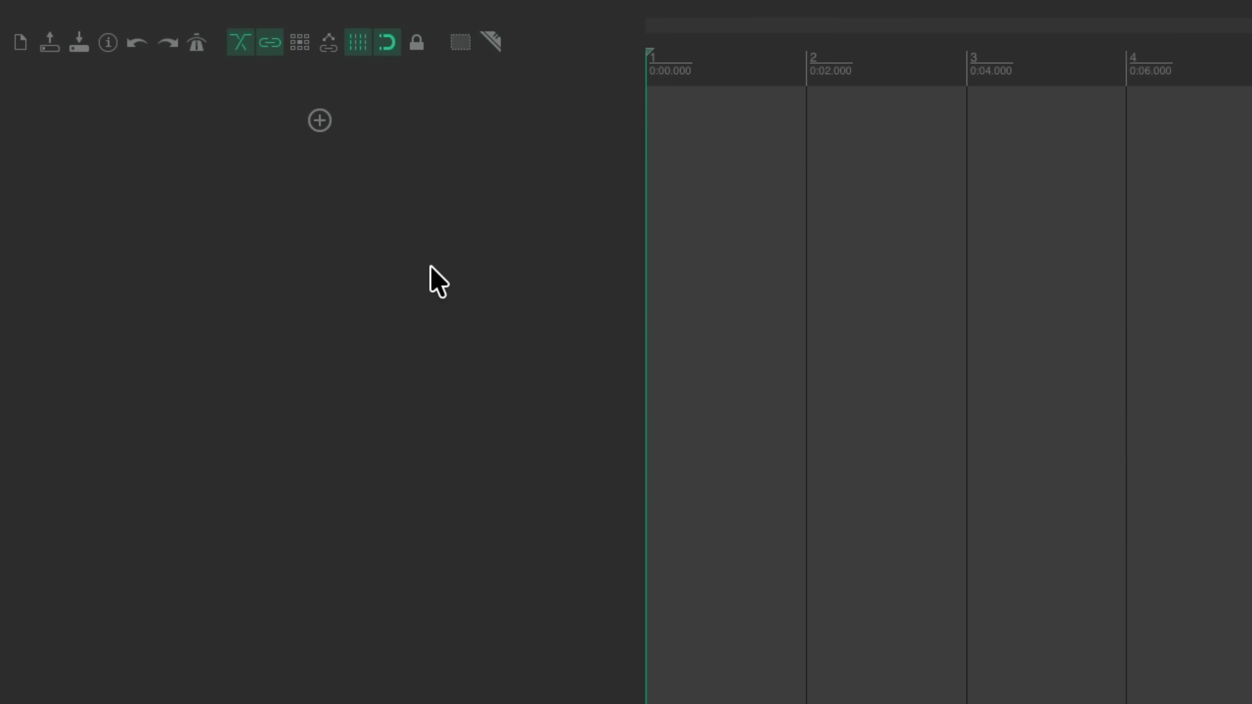
Insert four tracks with the insert-track command and delete them, and do the same with a single track from the empty area
key("ctrl+t")
key("ctrl+t")
key("ctrl+t")
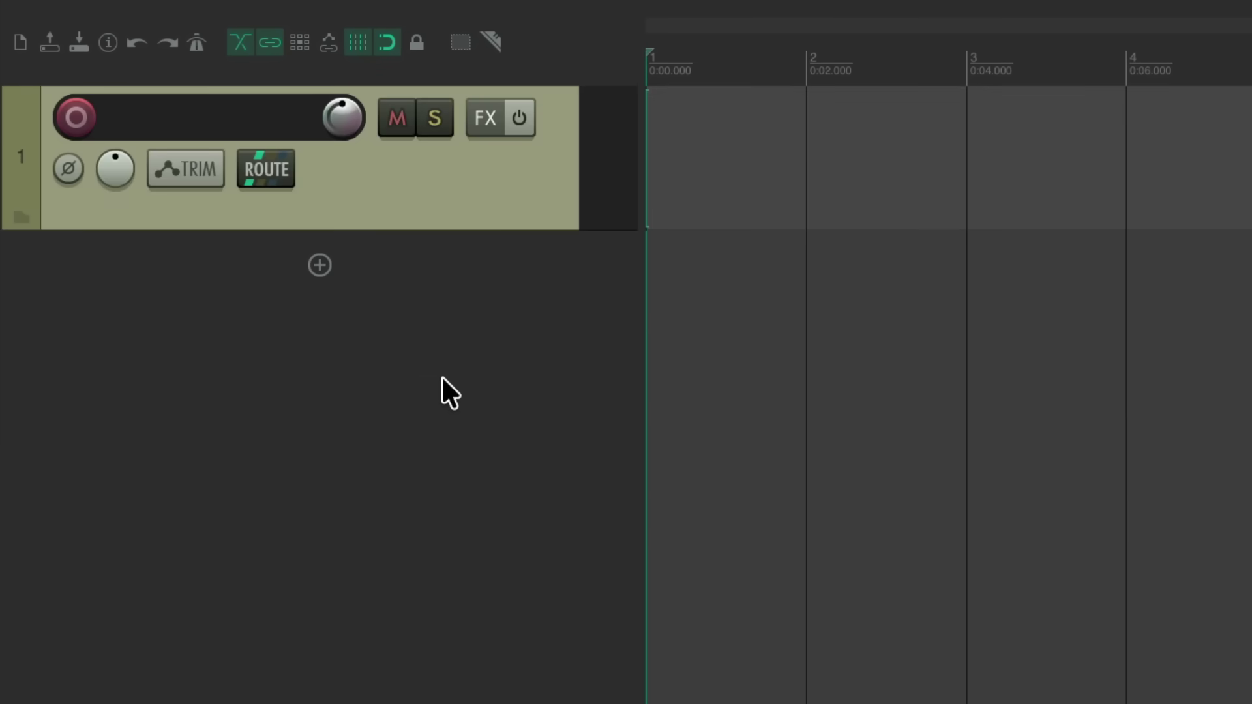
key("ctrl+t")
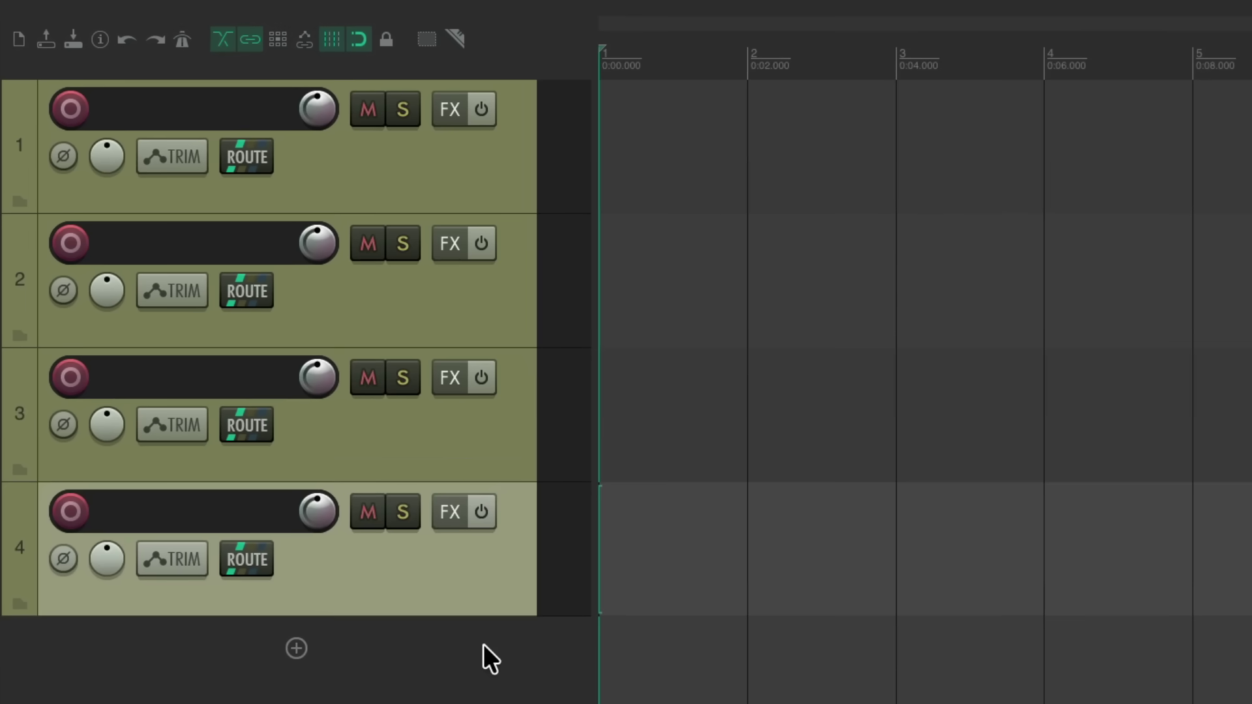
key("ctrl+a")
key("Delete")
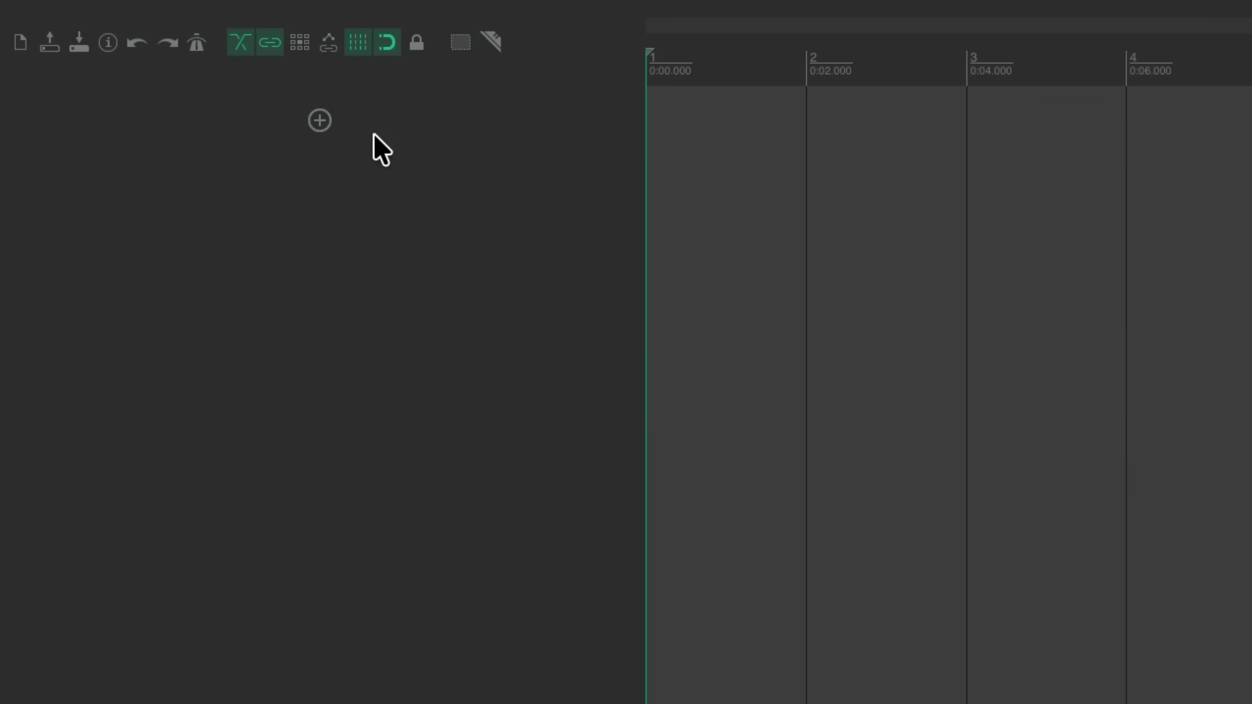
left_click(329, 123)
key("Delete")
Remove the Insert track action from the Empty TCP area toolbar and save the customization
right_click(600, 57)
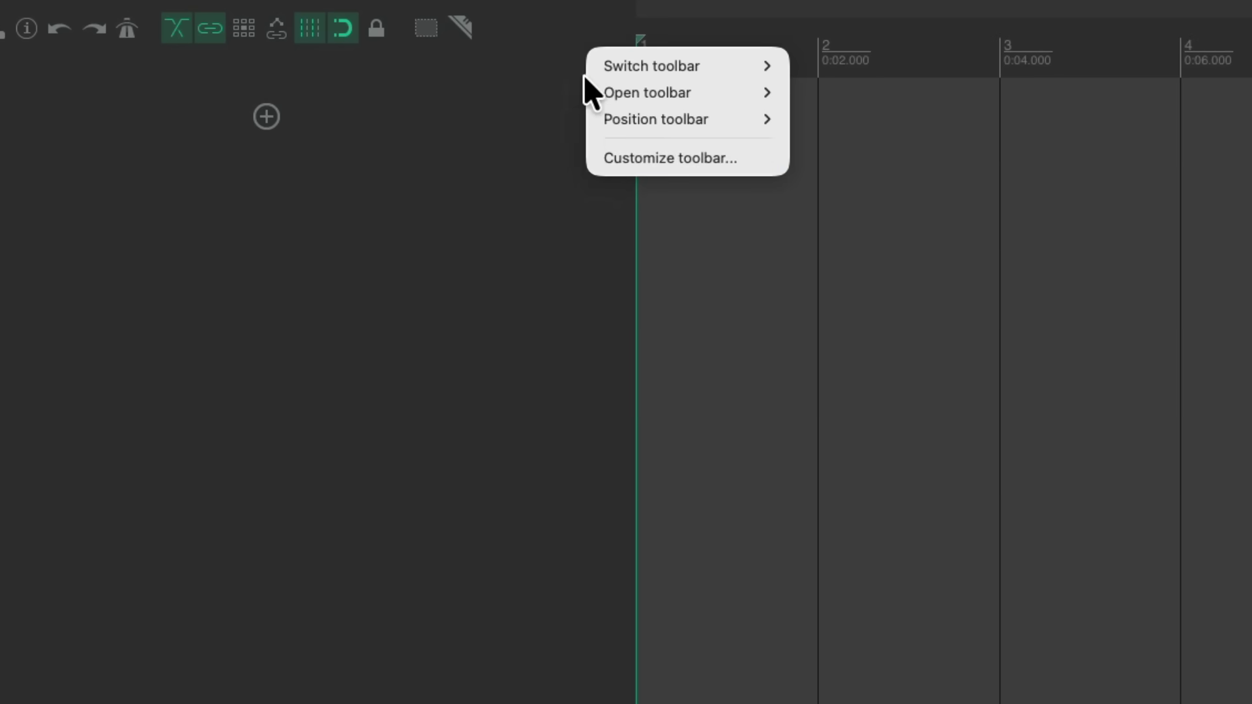
left_click(595, 163)
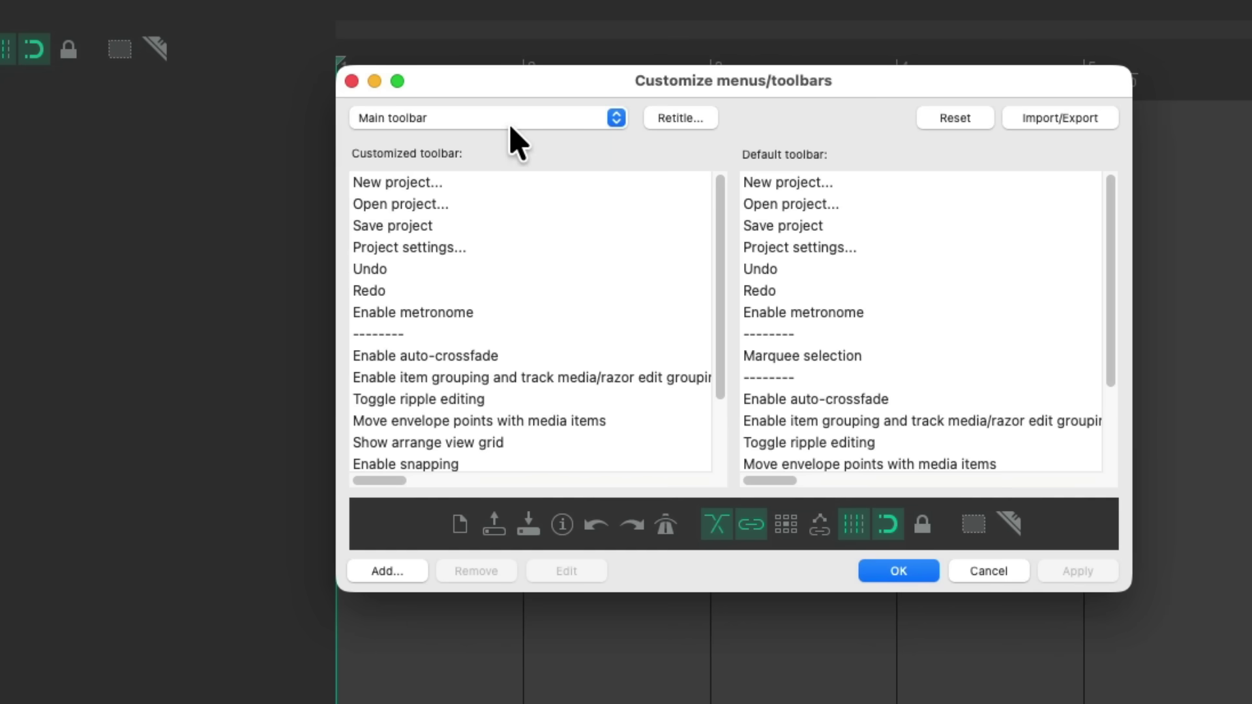
left_click(515, 123)
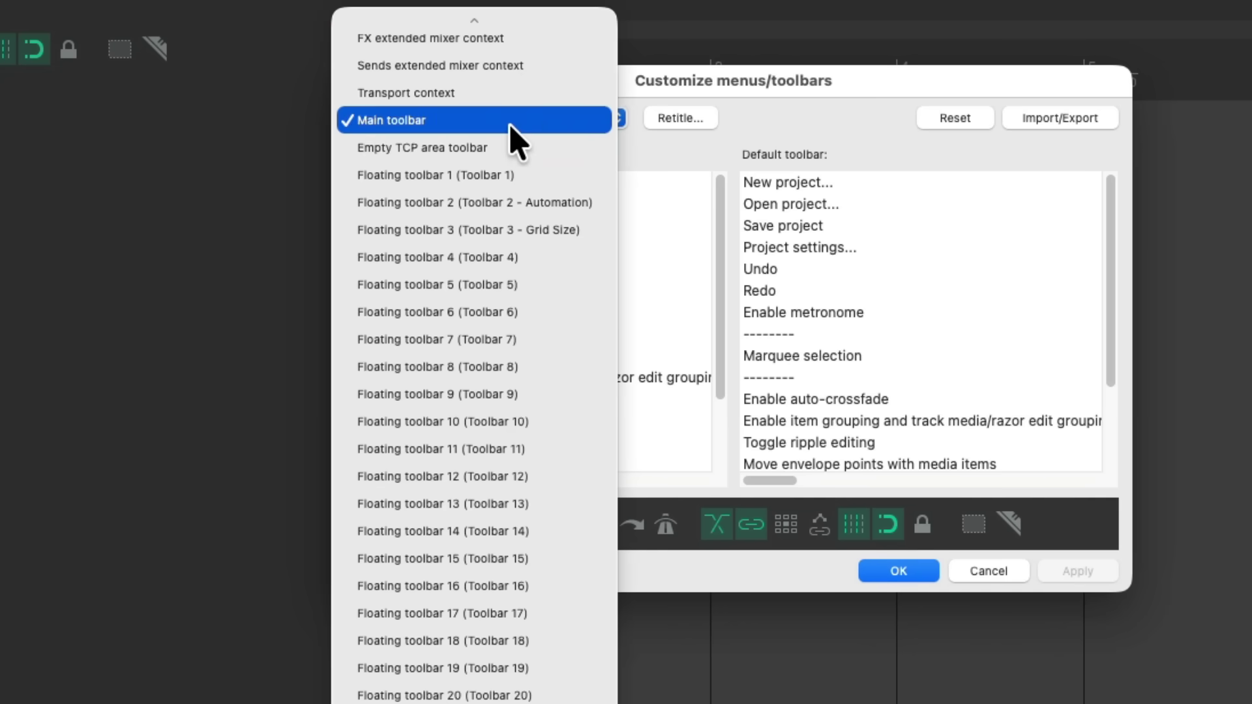
left_click(545, 149)
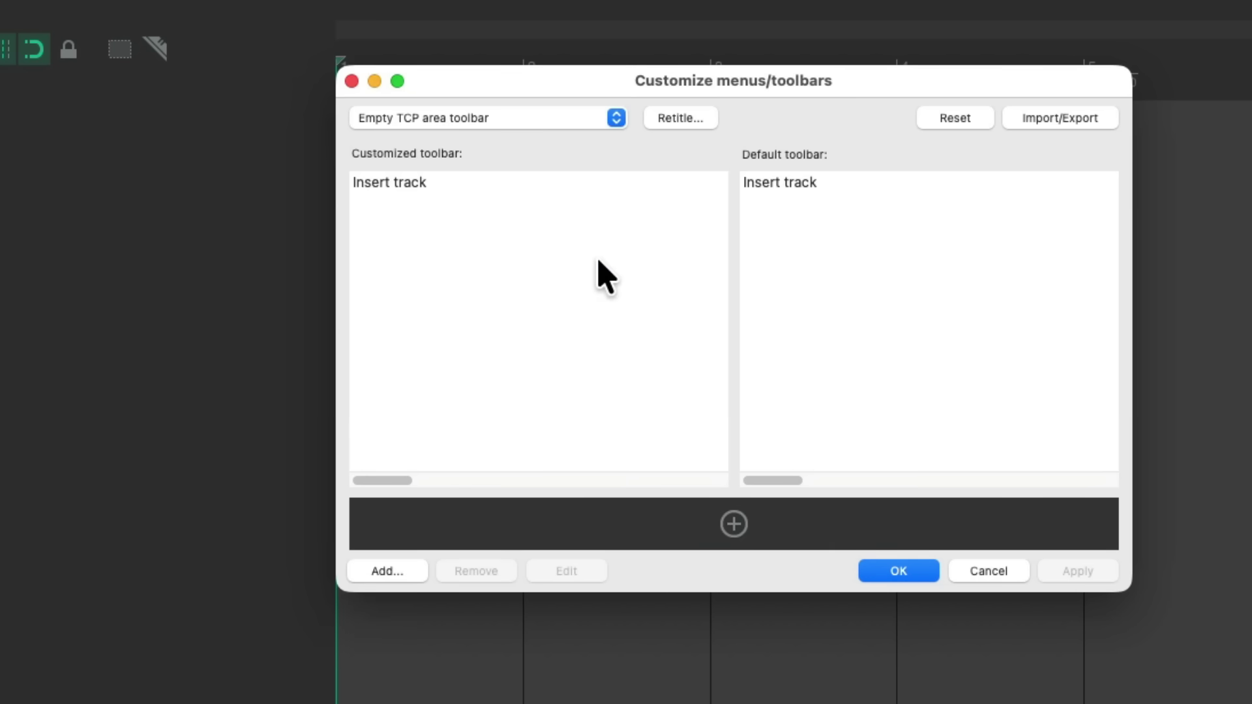
left_click(577, 191)
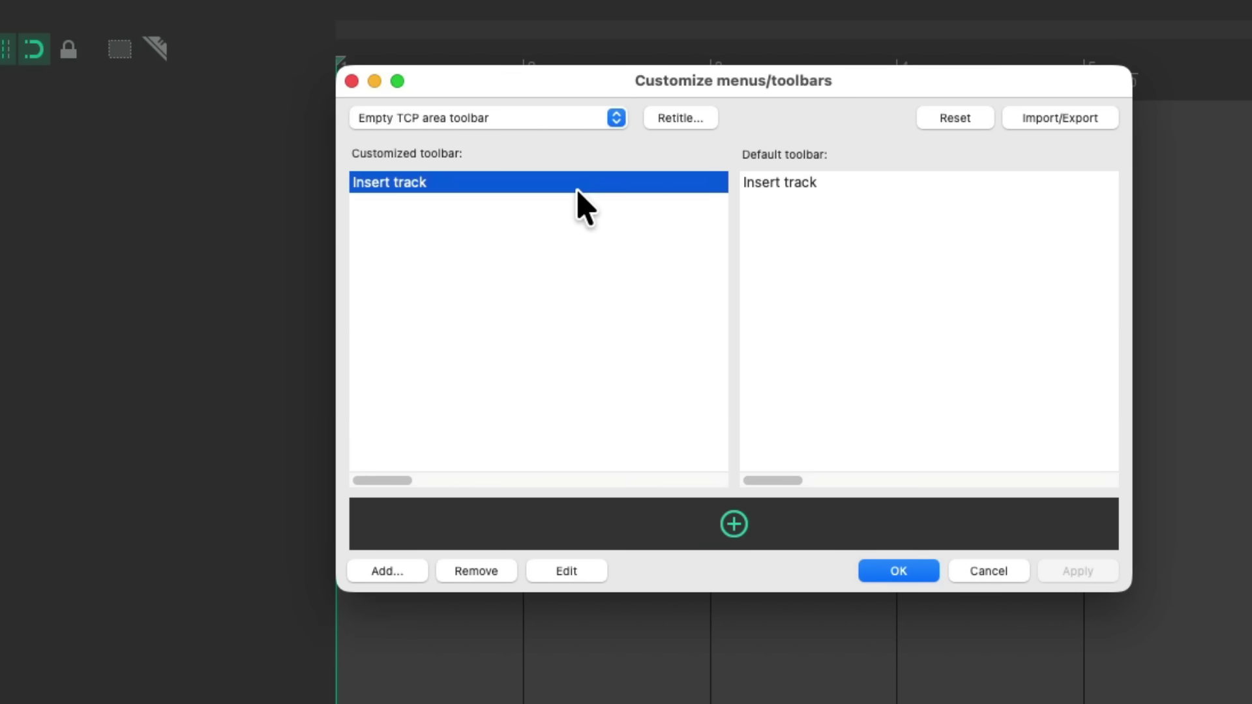
key("Delete")
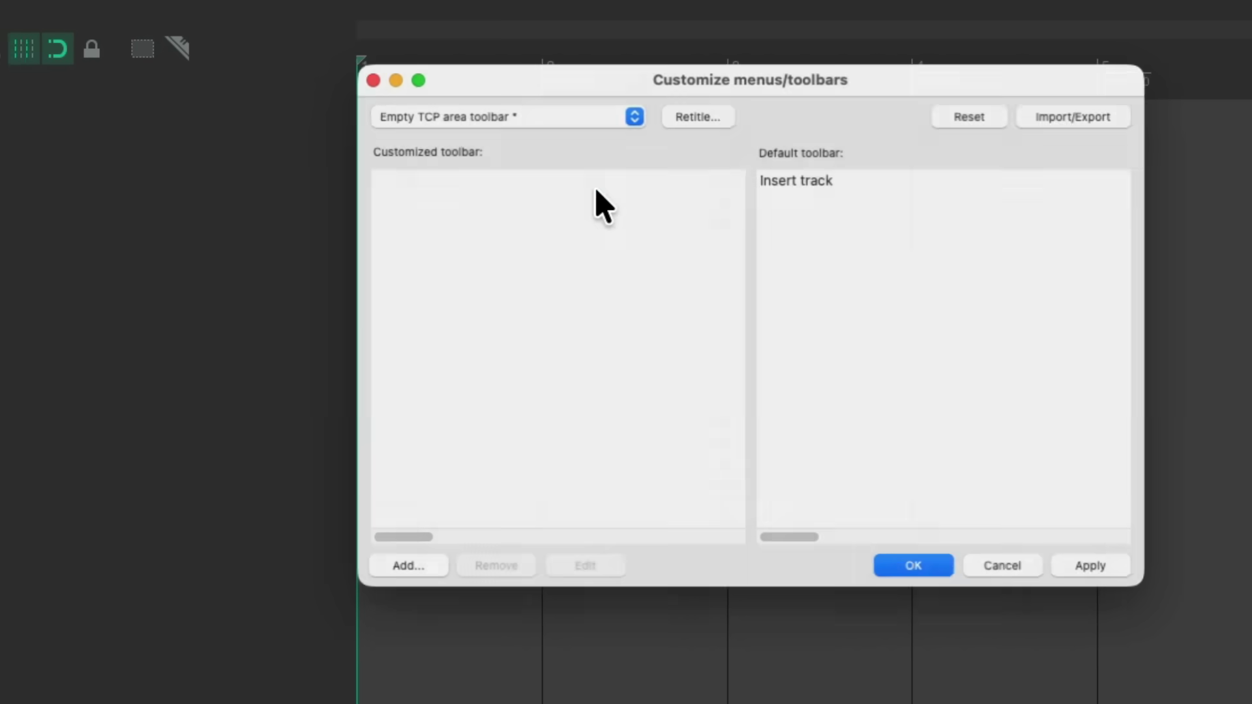
key("Return")
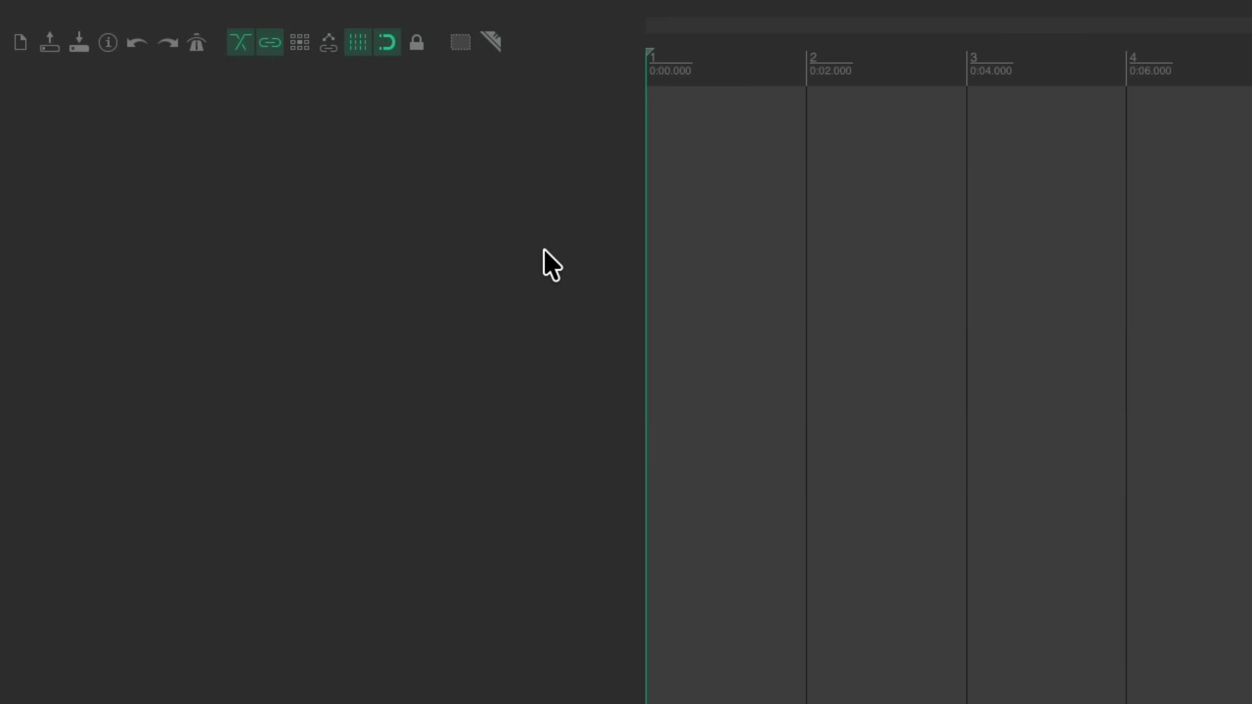
Insert three tracks directly in the blank track area without the toolbar, and delete them all
double_click(460, 215)
double_click(500, 325)
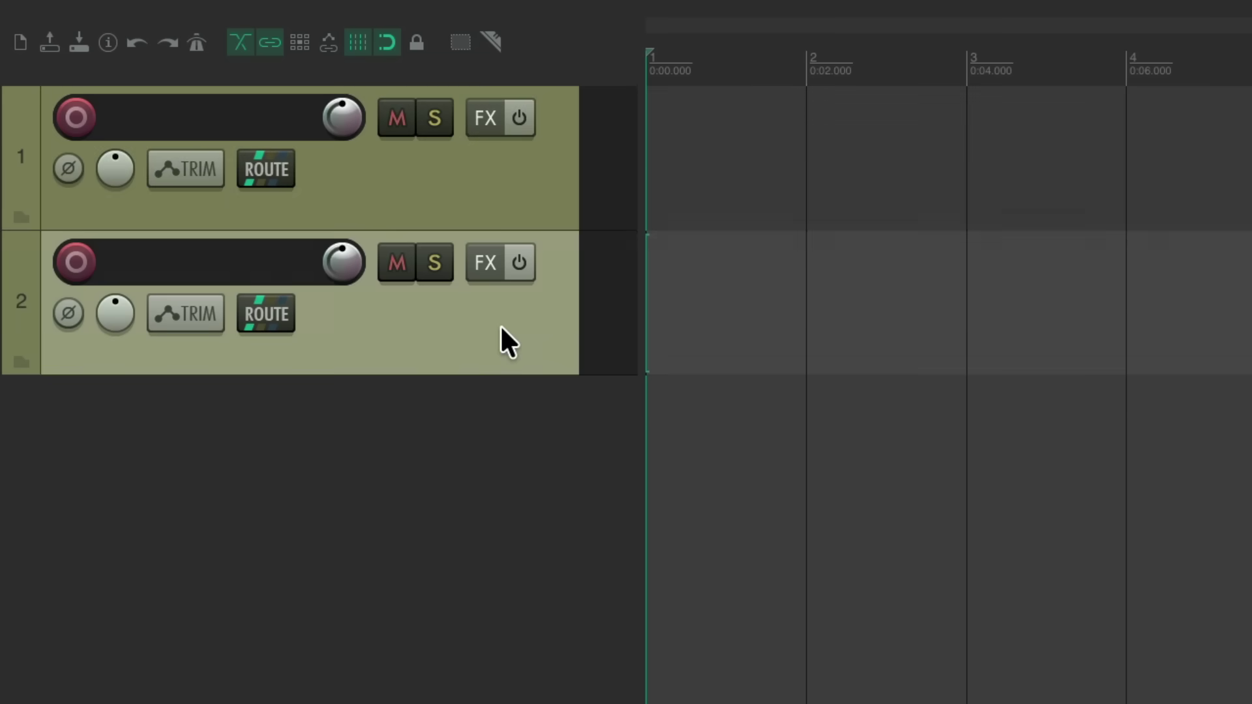
double_click(522, 441)
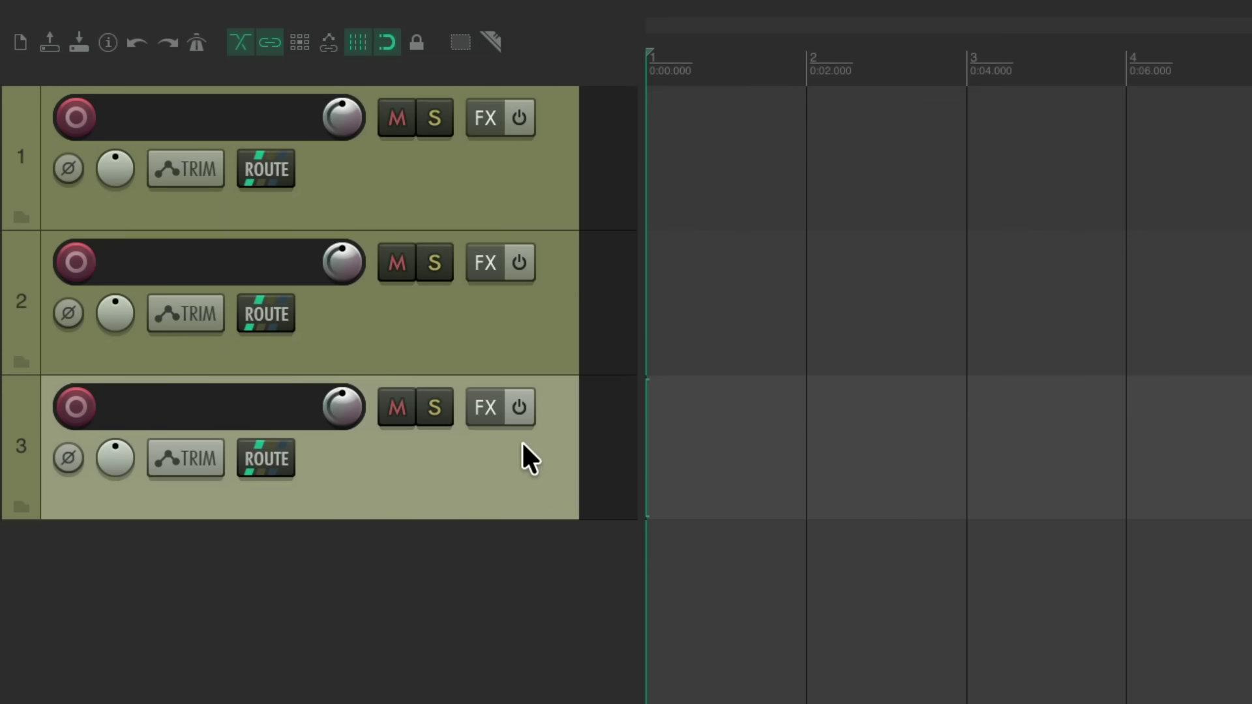
key("ctrl+a")
key("Delete")
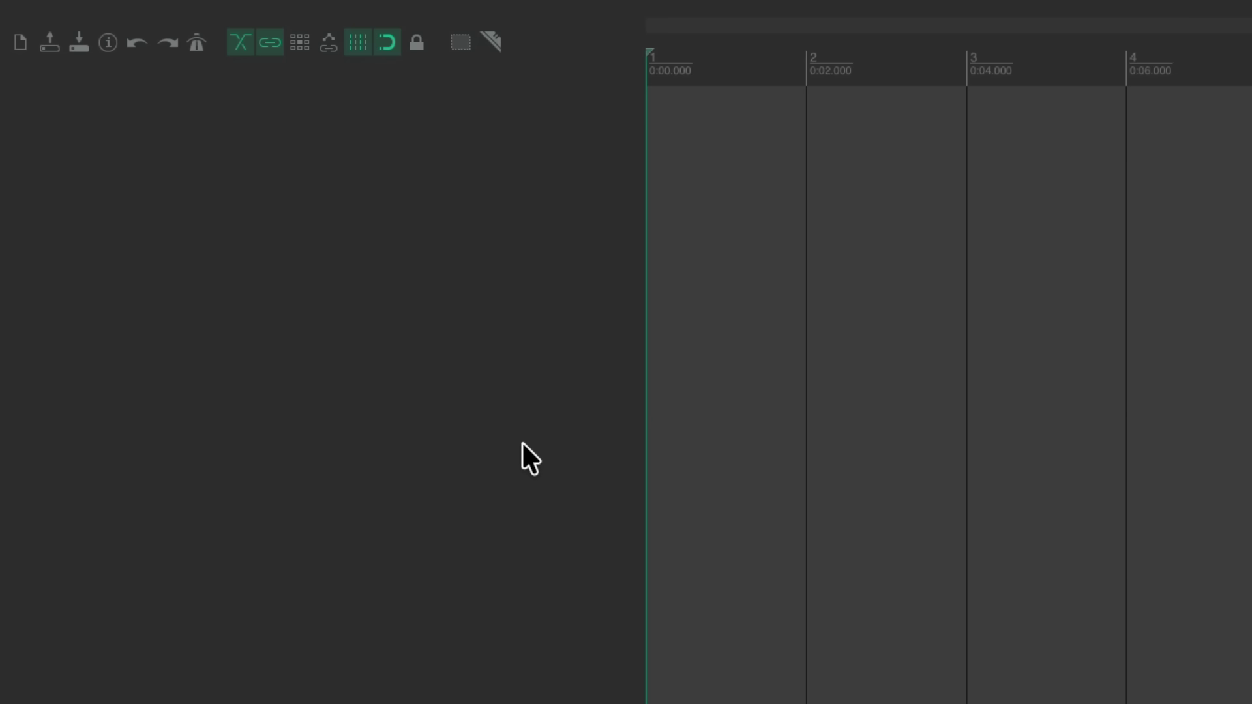
Reset the Empty TCP area toolbar to its default in the toolbar customization
right_click(609, 84)
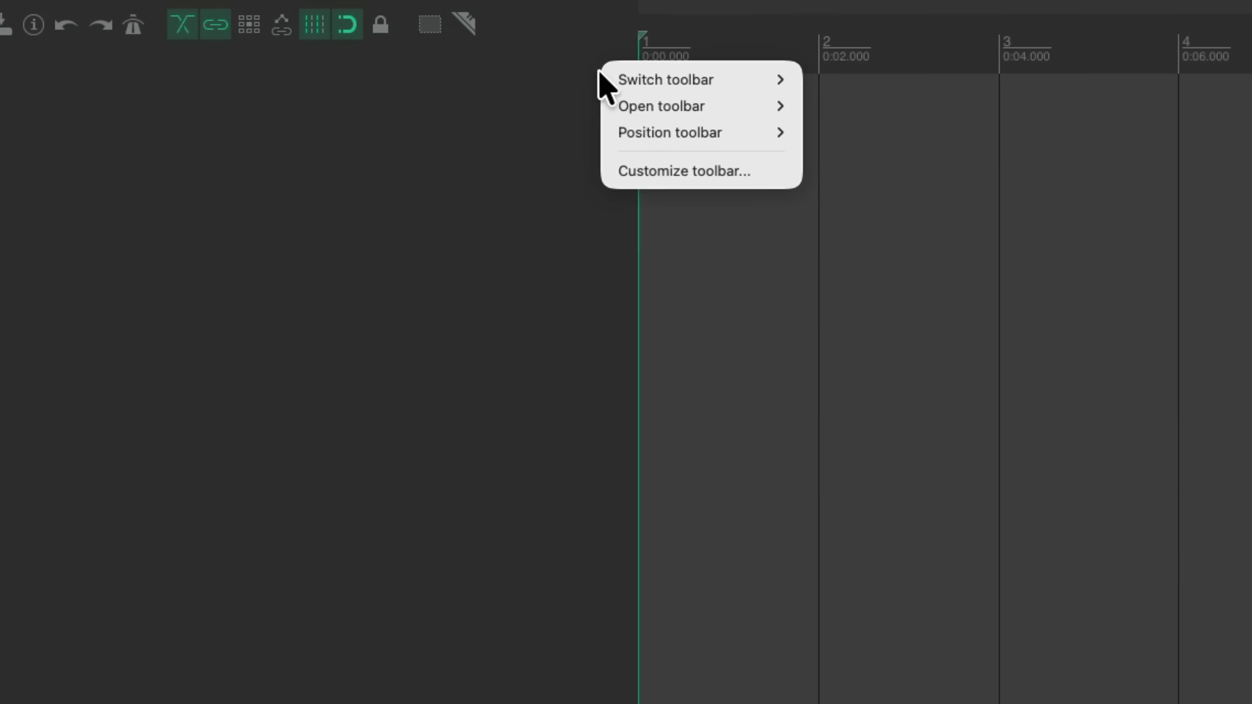
left_click(616, 174)
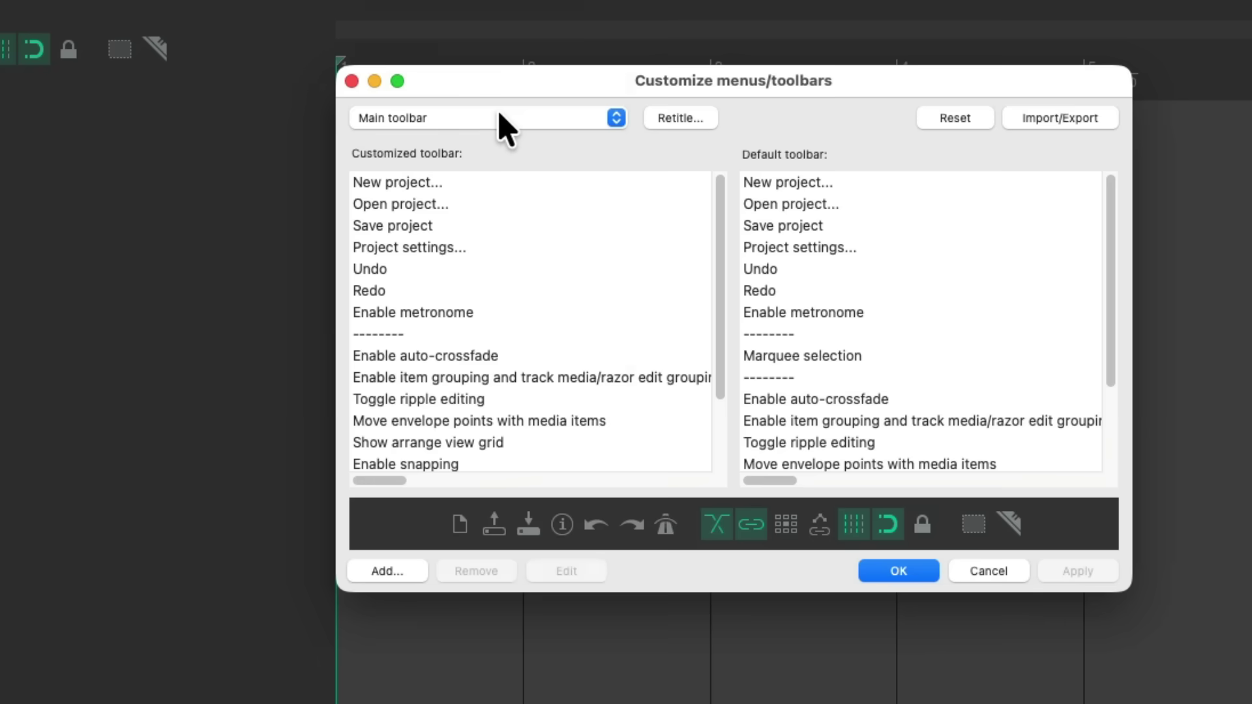
left_click(764, 97)
left_click(762, 113)
left_click(973, 124)
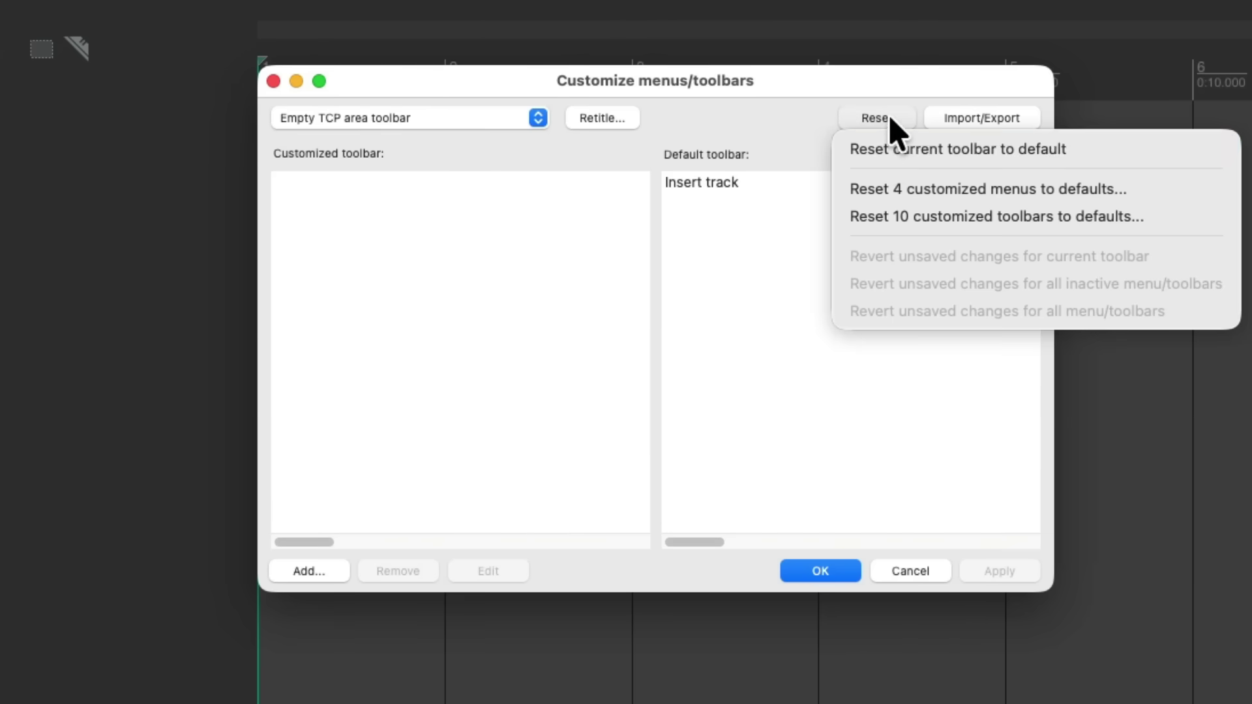
left_click(891, 153)
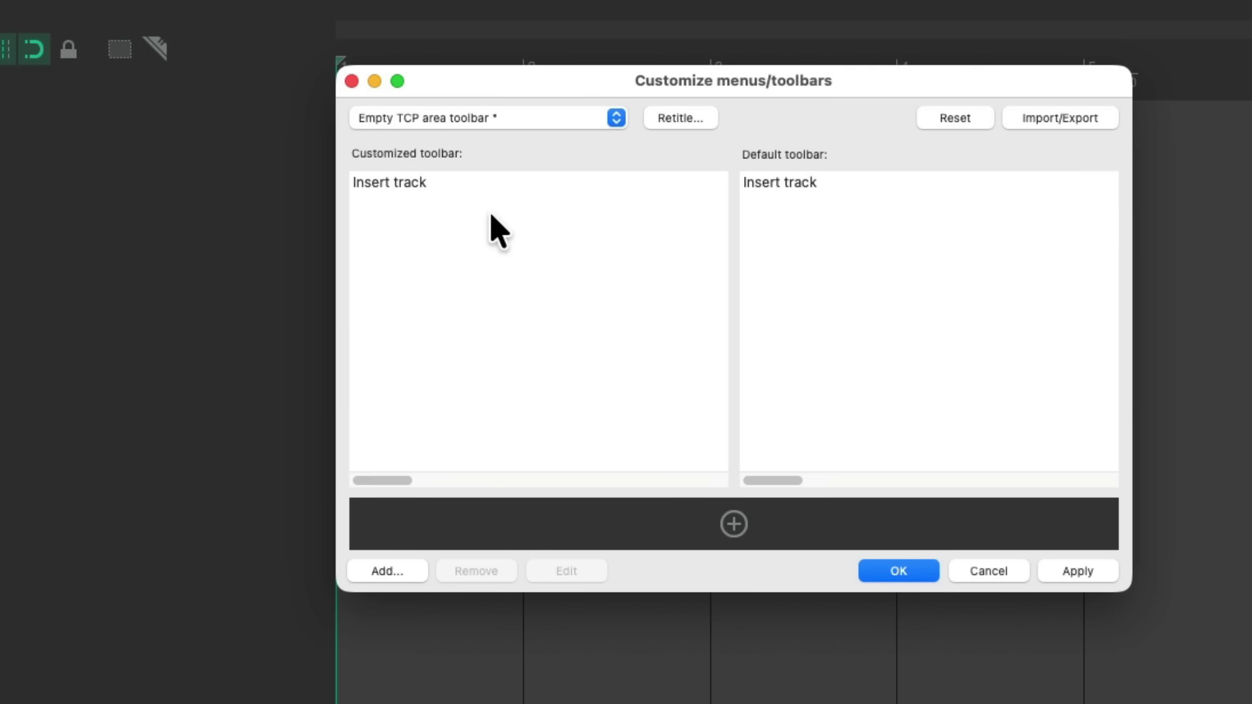
Add the "Toolbars: Customize..." action to the Empty TCP area toolbar, filtering the actions by "customize"
right_click(522, 246)
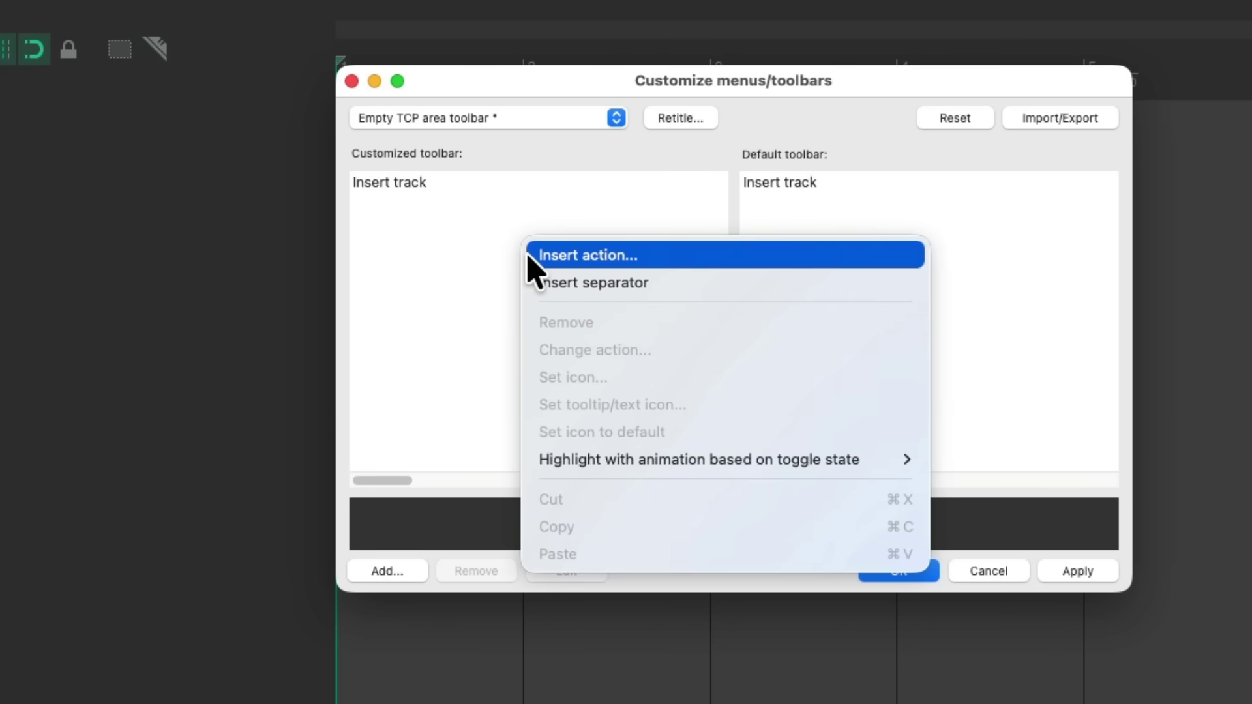
left_click(528, 256)
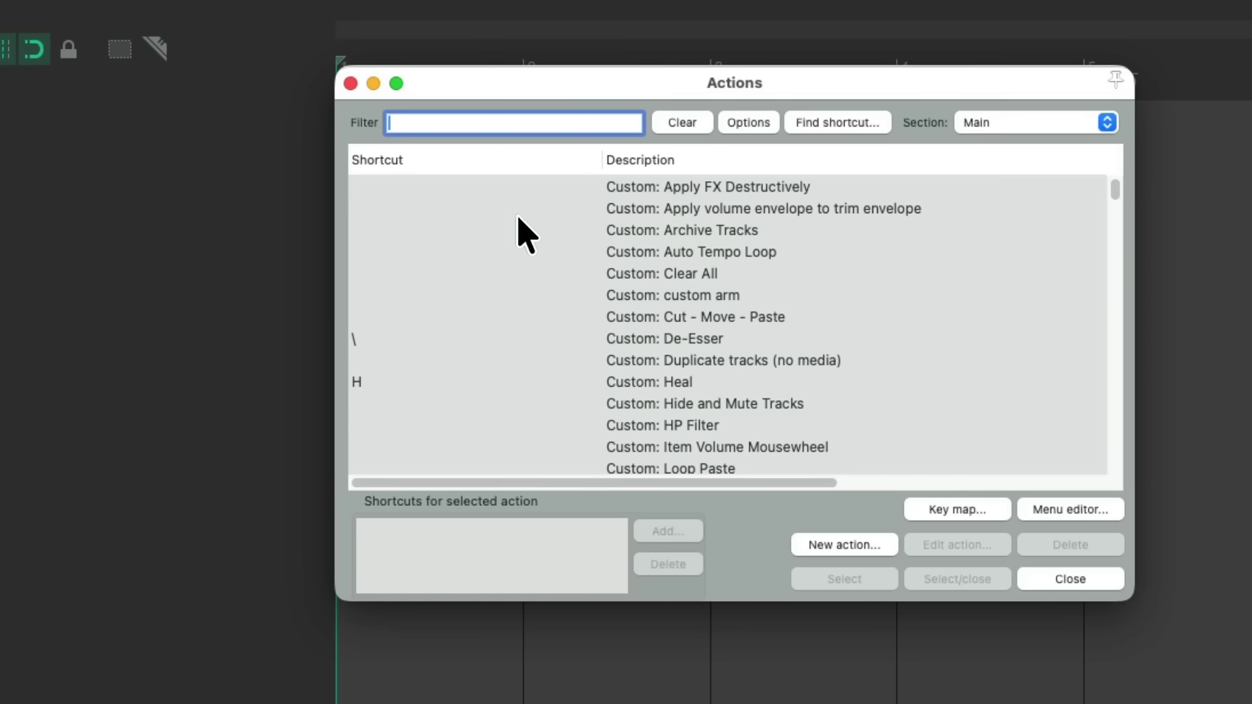
type("customize")
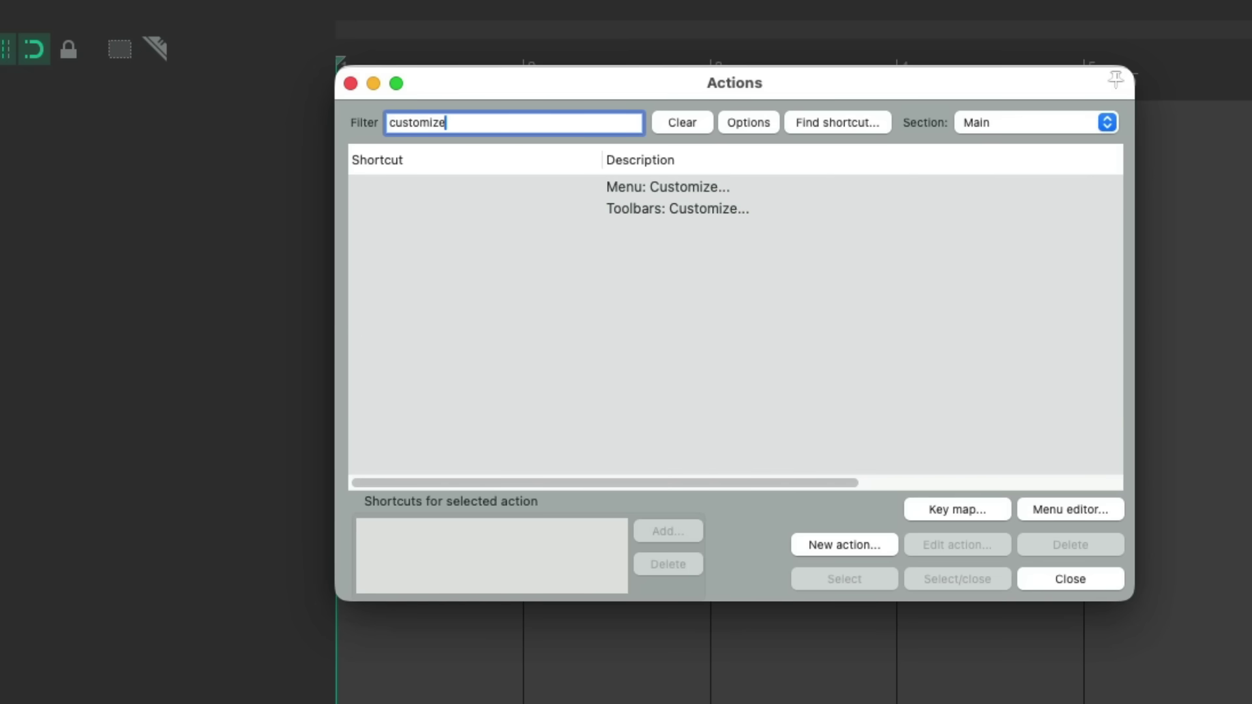
left_click(709, 212)
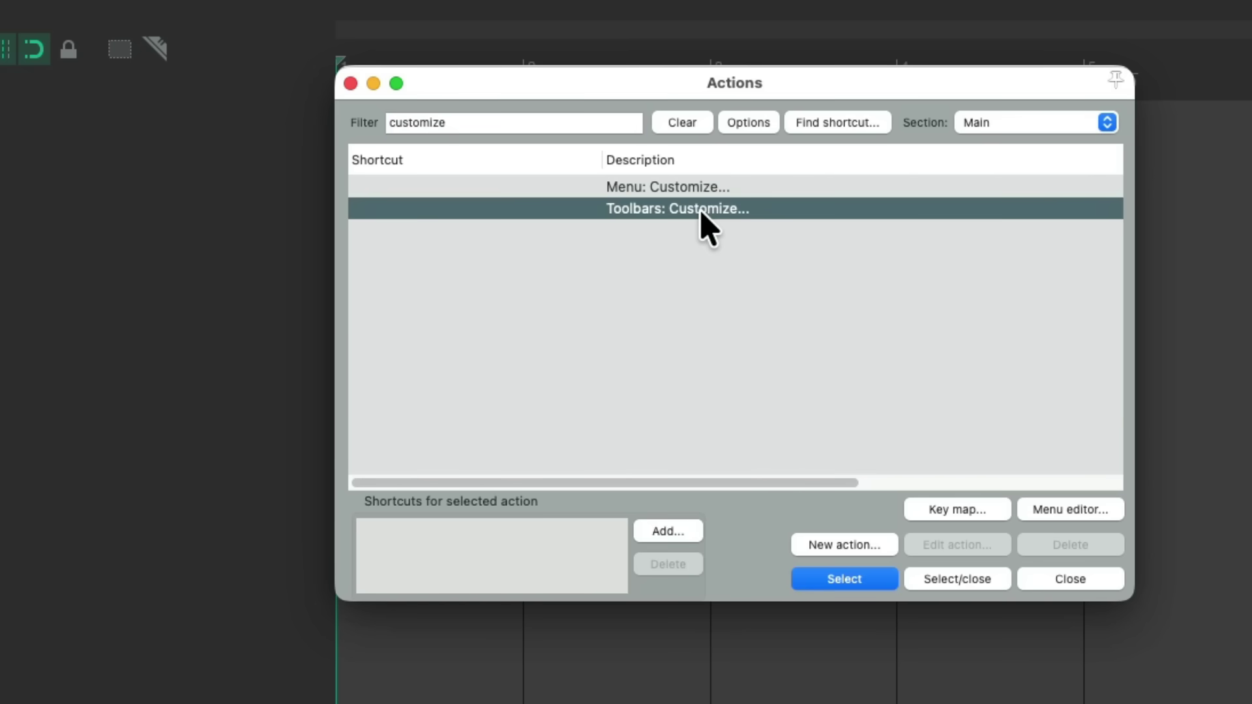
double_click(701, 211)
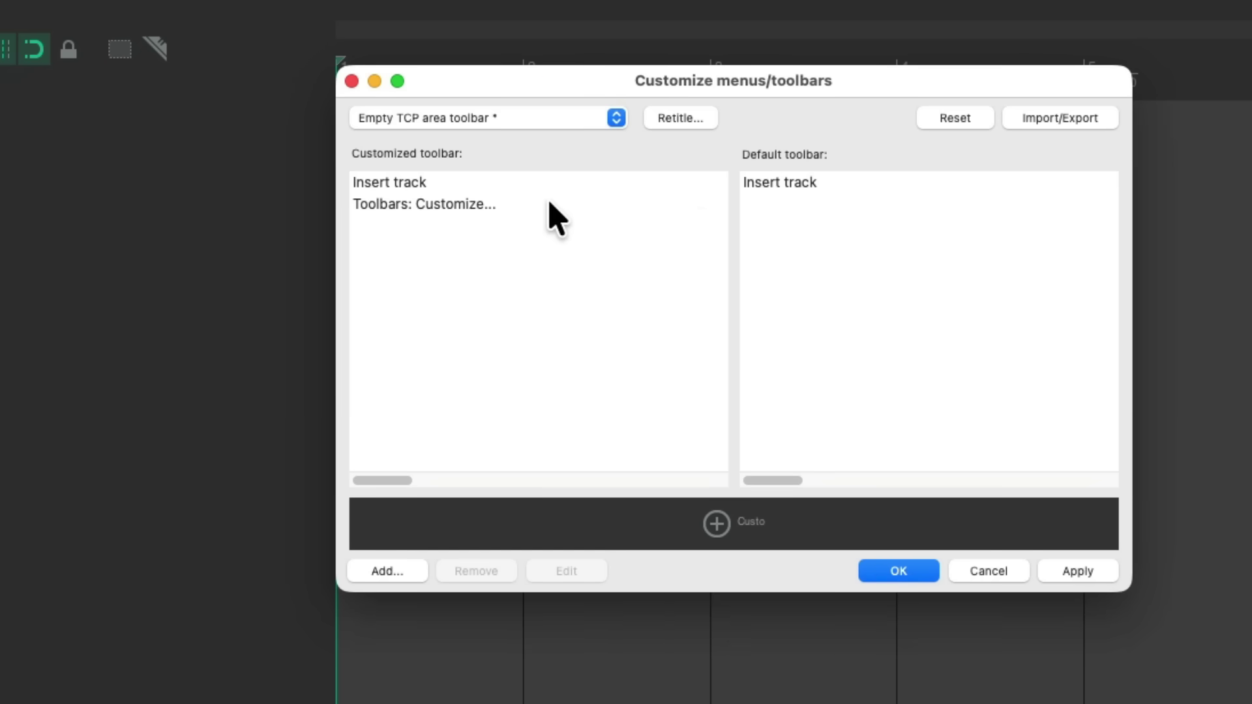
Assign the heart icon to the "Toolbars: Customize..." action and save the toolbar customization
left_click(532, 205)
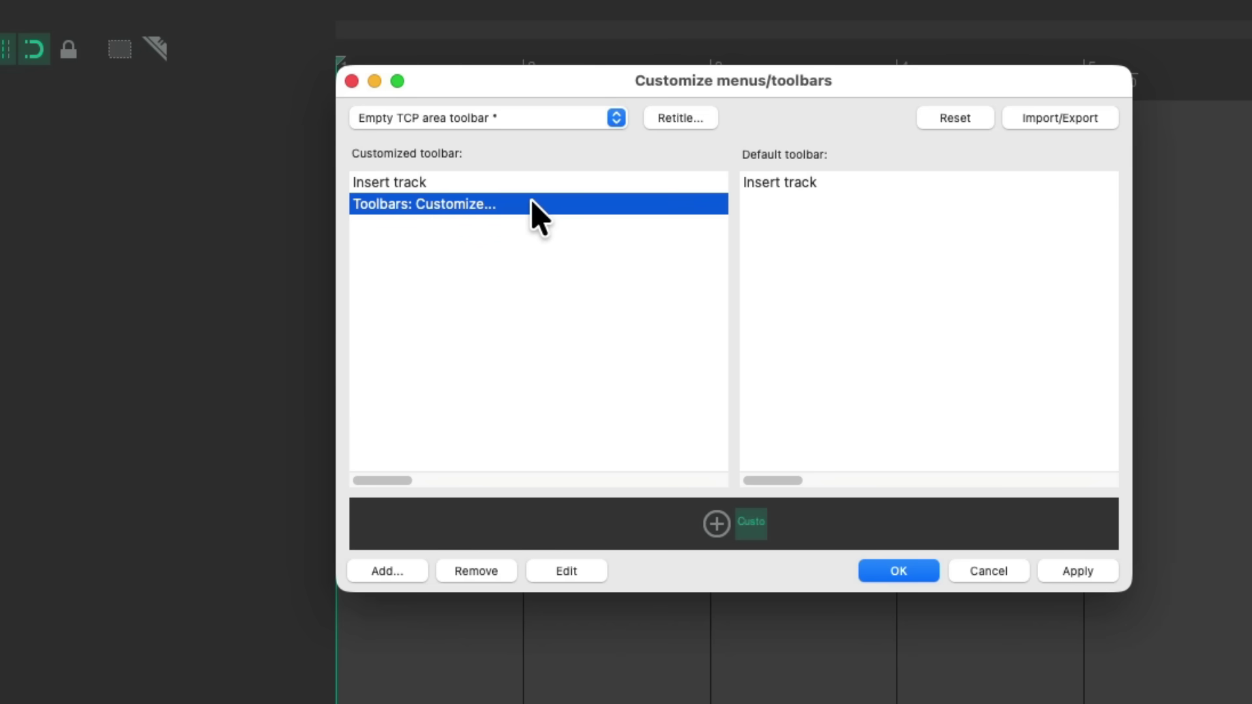
left_click(751, 521)
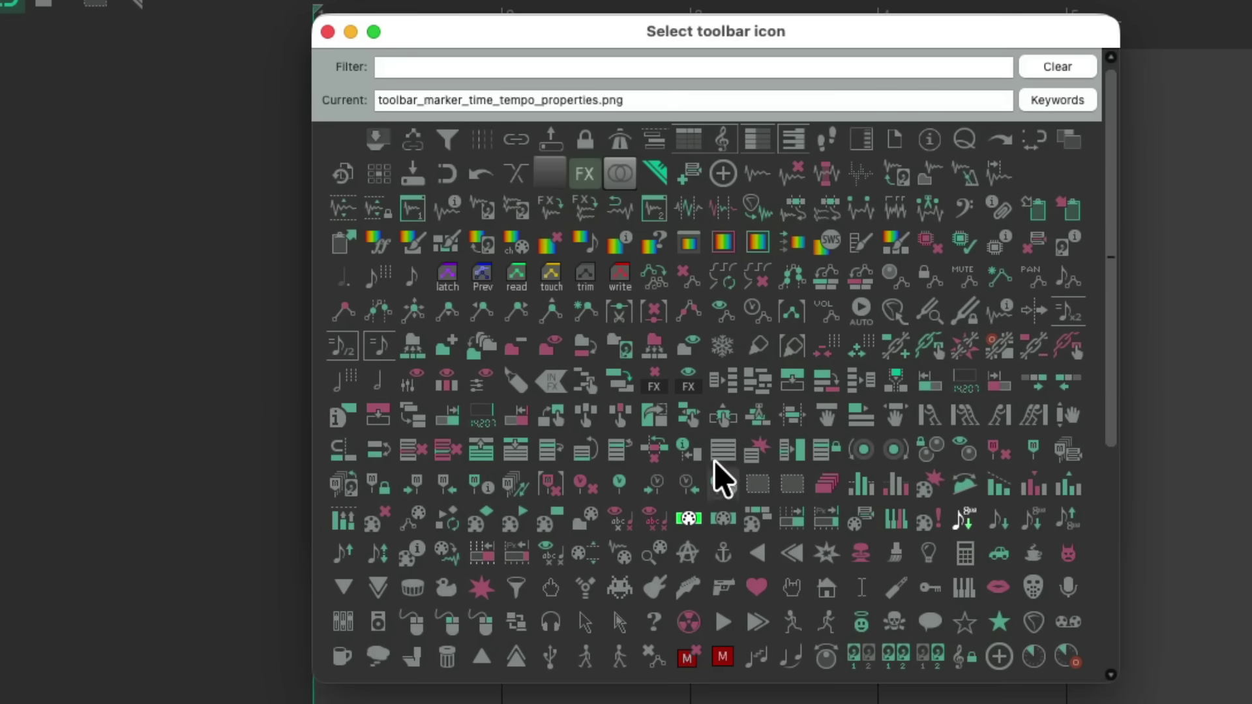
scroll(827, 376, "down", 5)
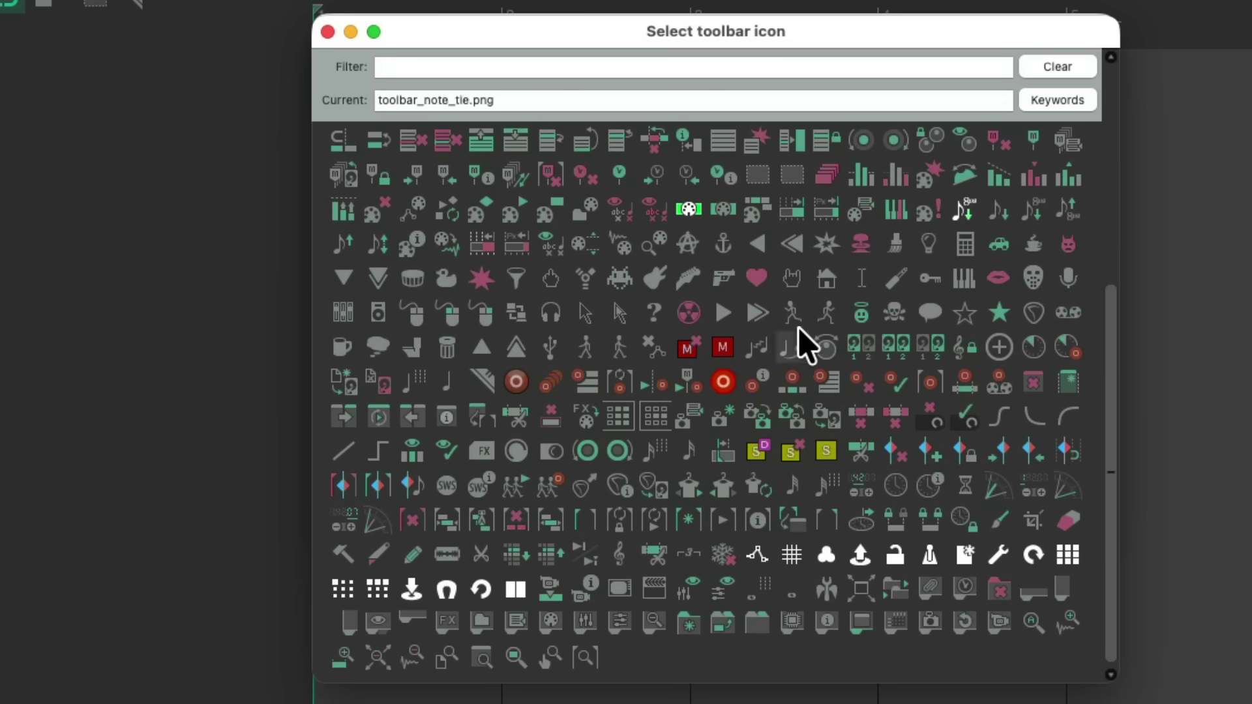
left_click(756, 279)
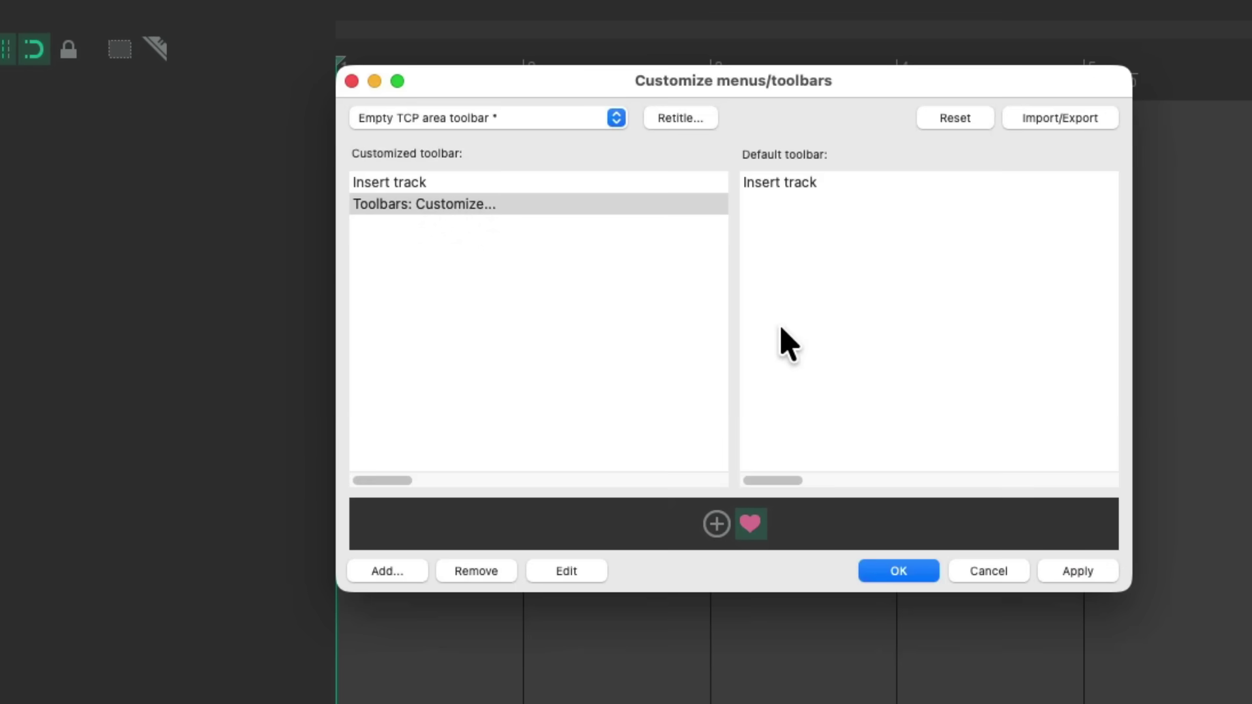
key("Return")
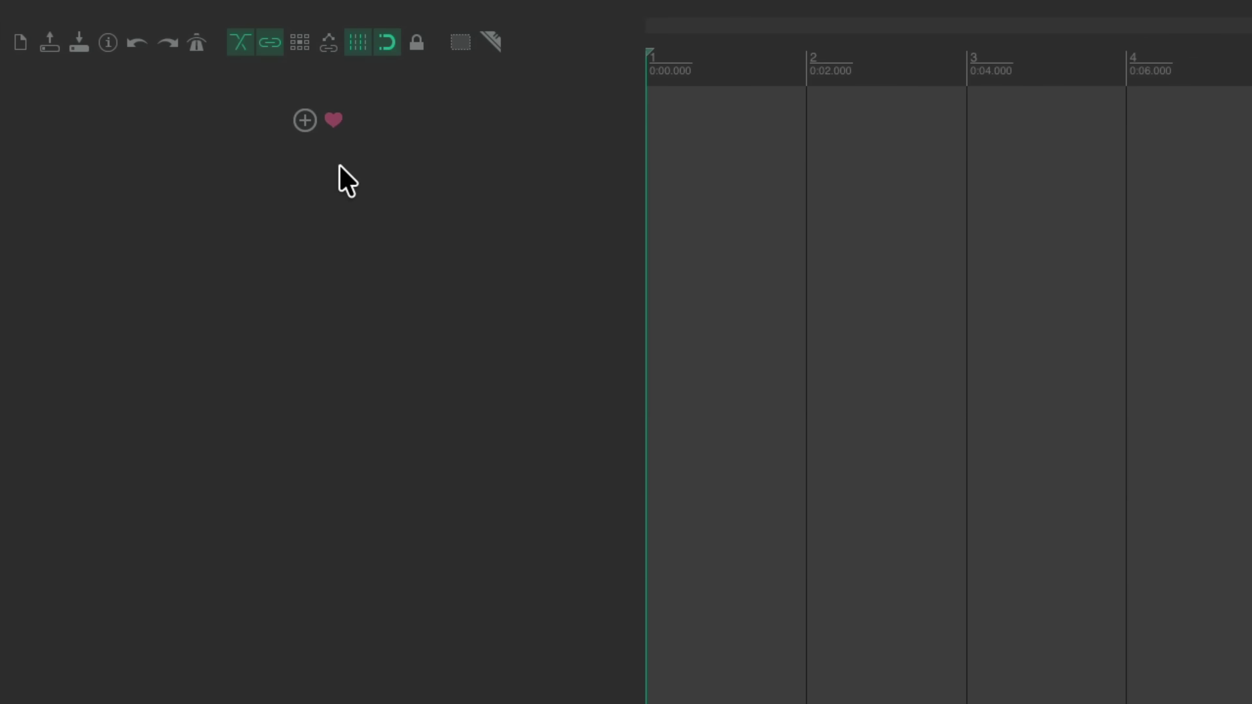
Insert two tracks from the empty track area's toolbar and use its heart action to open the Empty TCP area toolbar for customizing
left_click(305, 120)
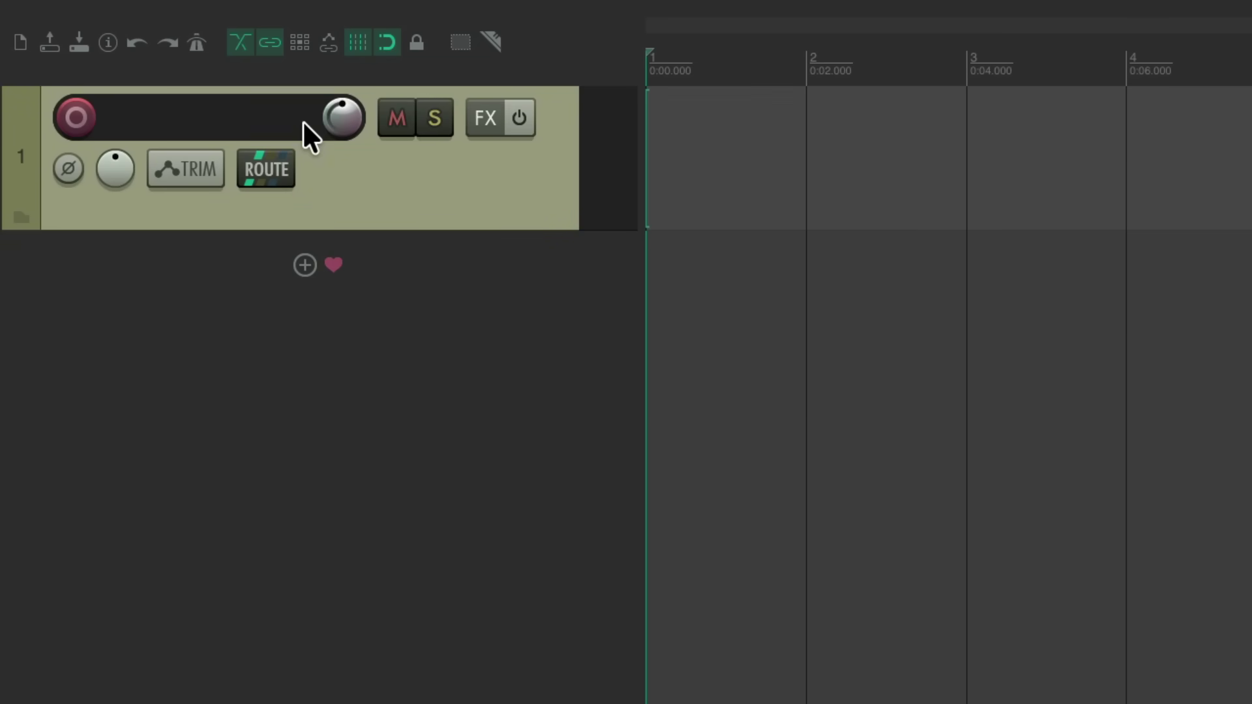
left_click(305, 265)
left_click(335, 408)
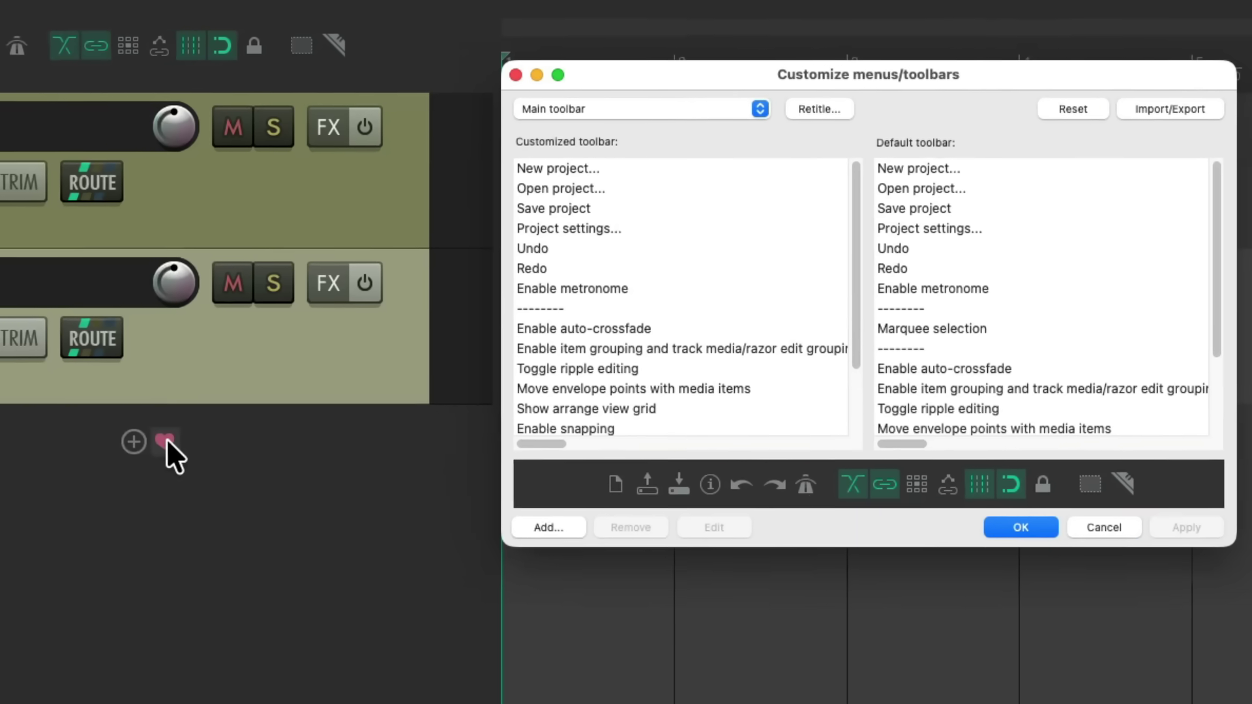
left_click(548, 121)
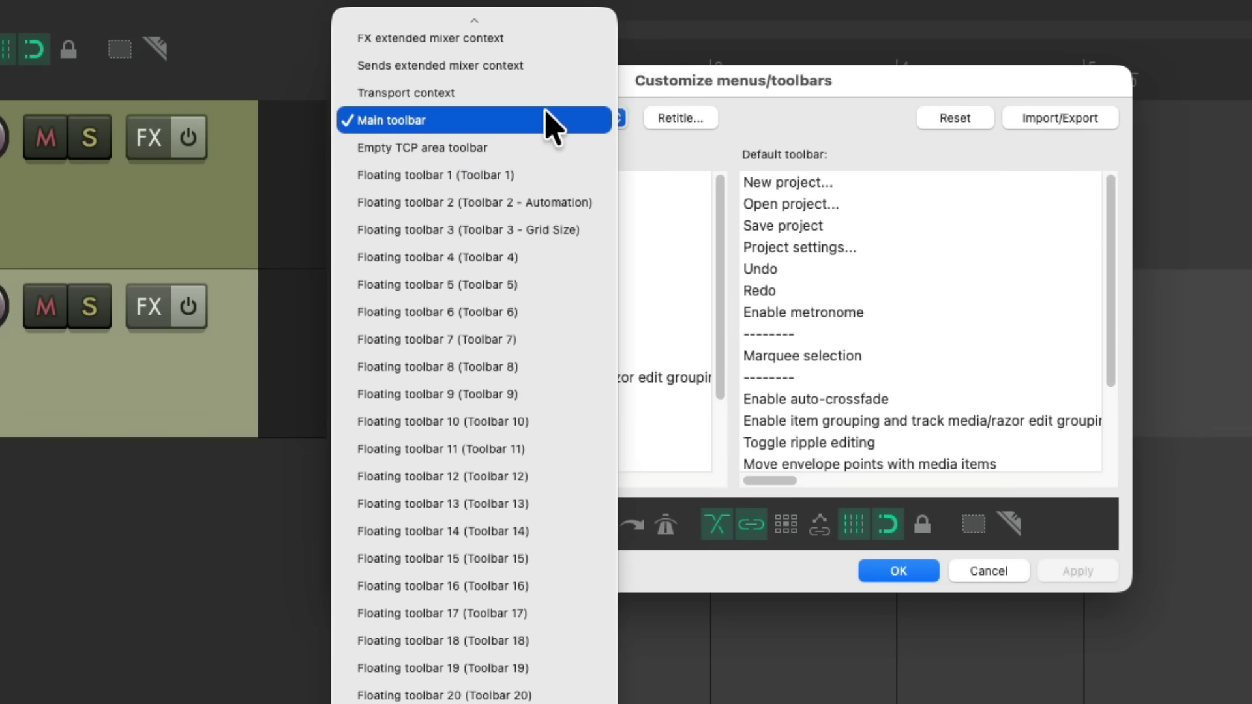
left_click(554, 148)
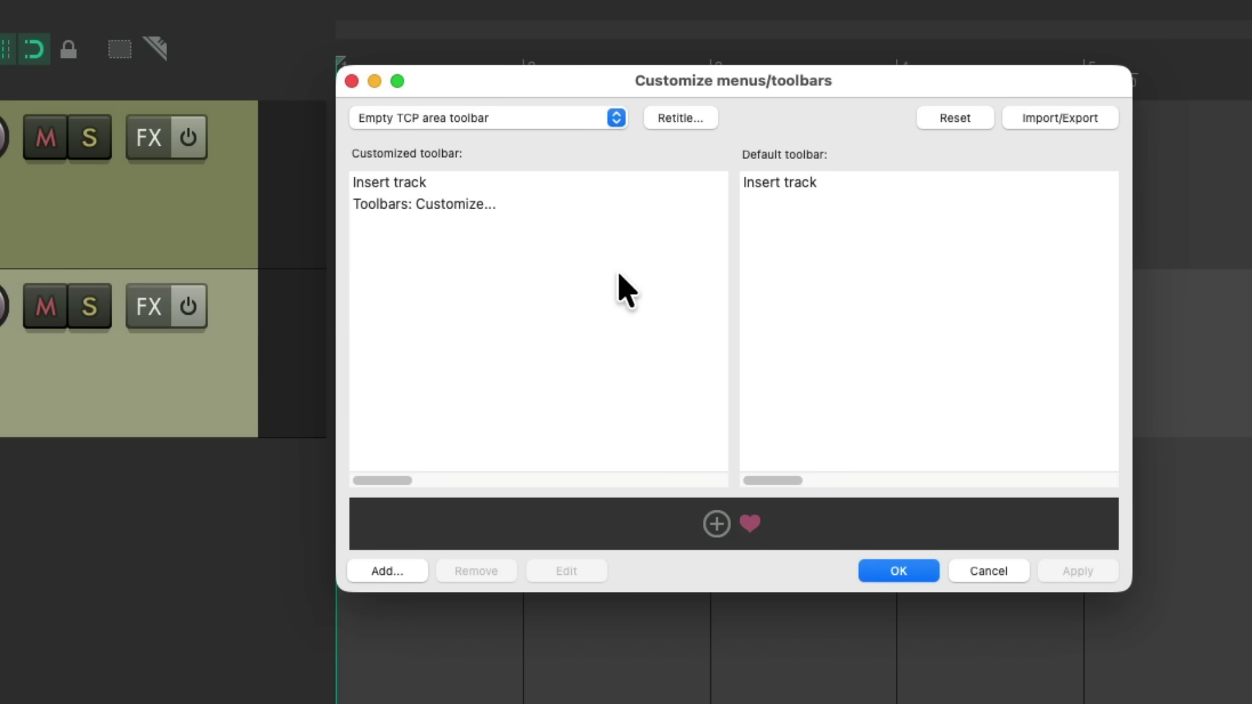
Add the "Track: Insert multiple new tracks..." action to the Empty TCP area toolbar, filtering the actions by "insert multiple"
right_click(554, 240)
left_click(566, 256)
type("Insert multiple")
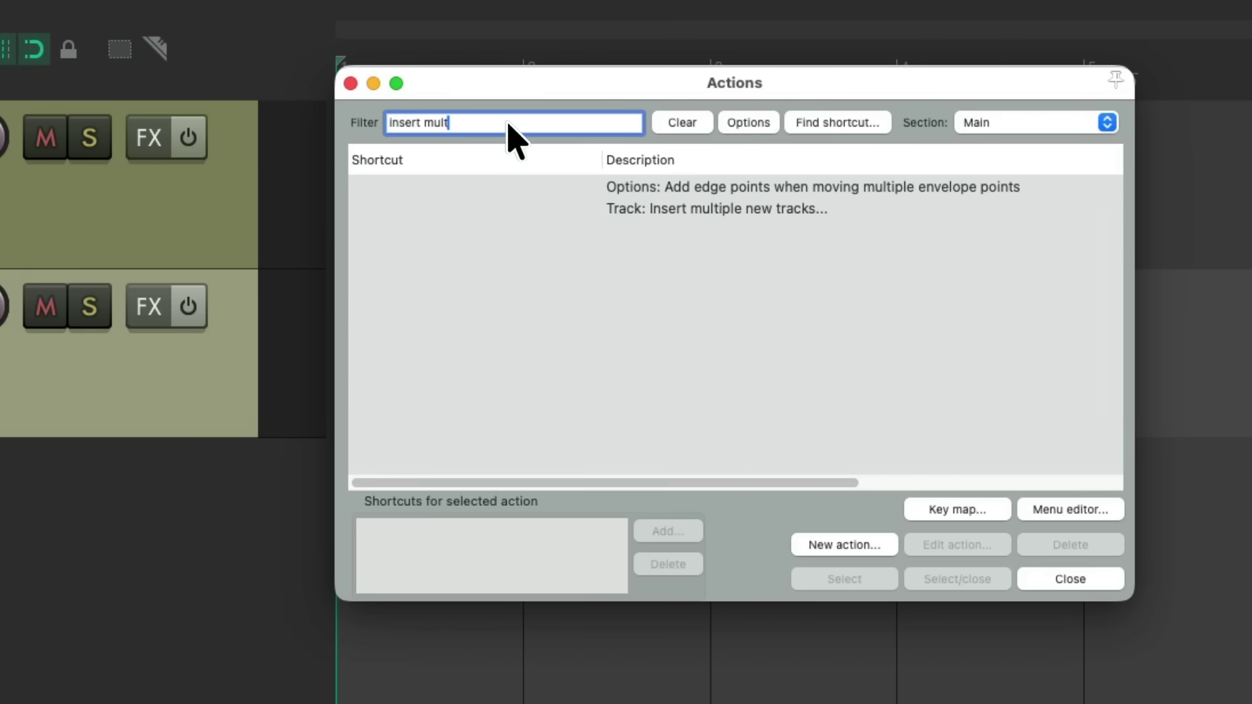
left_click(678, 212)
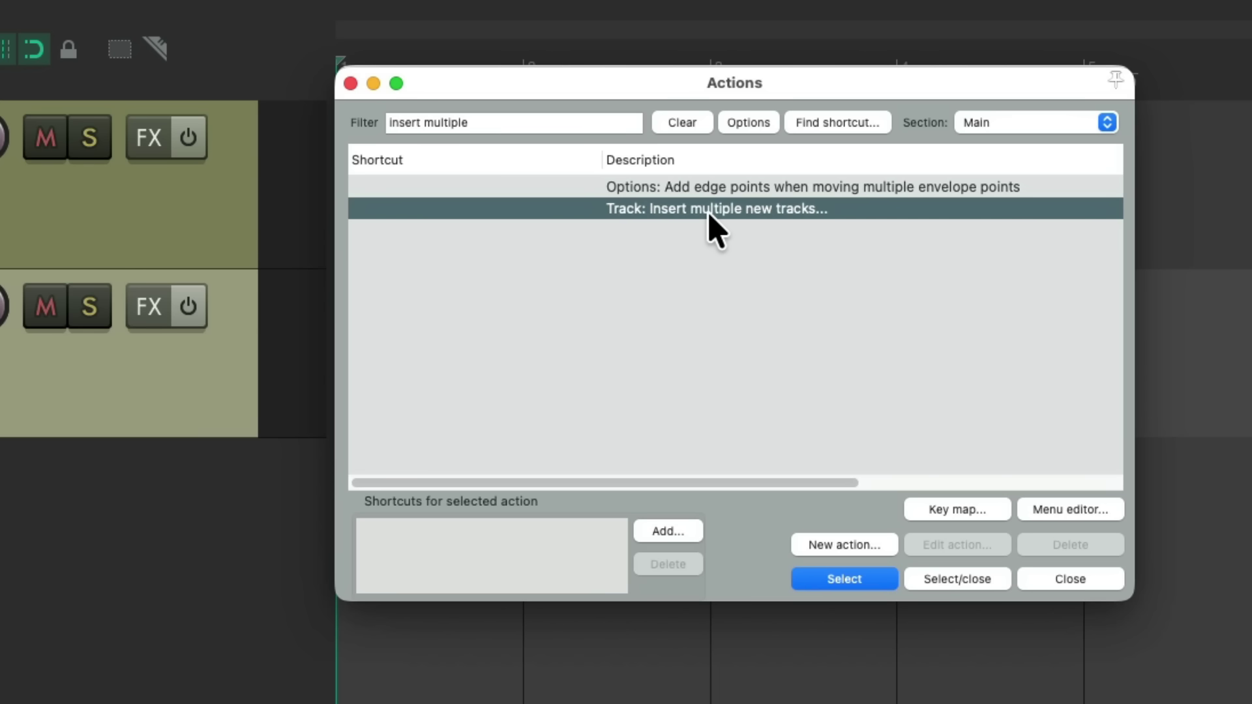
double_click(710, 210)
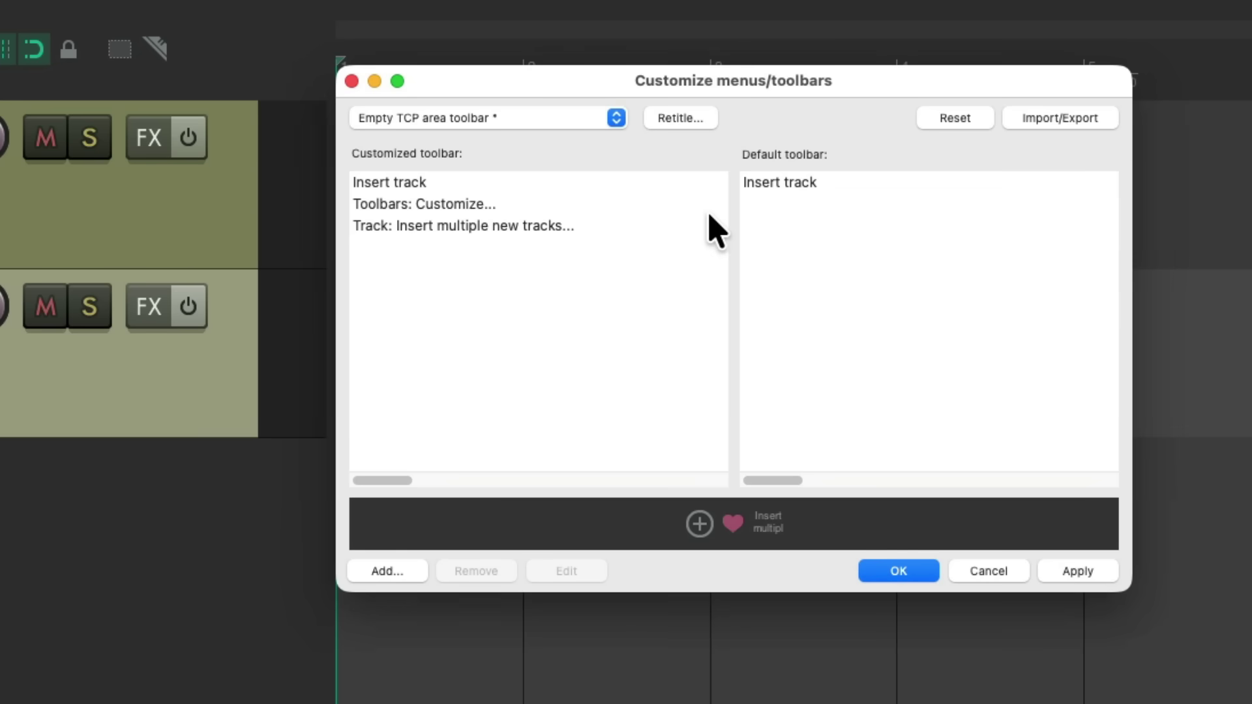
Assign the stacked horizontal lines icon to the "Track: Insert multiple new tracks..." action and save the toolbar customization
left_click(607, 226)
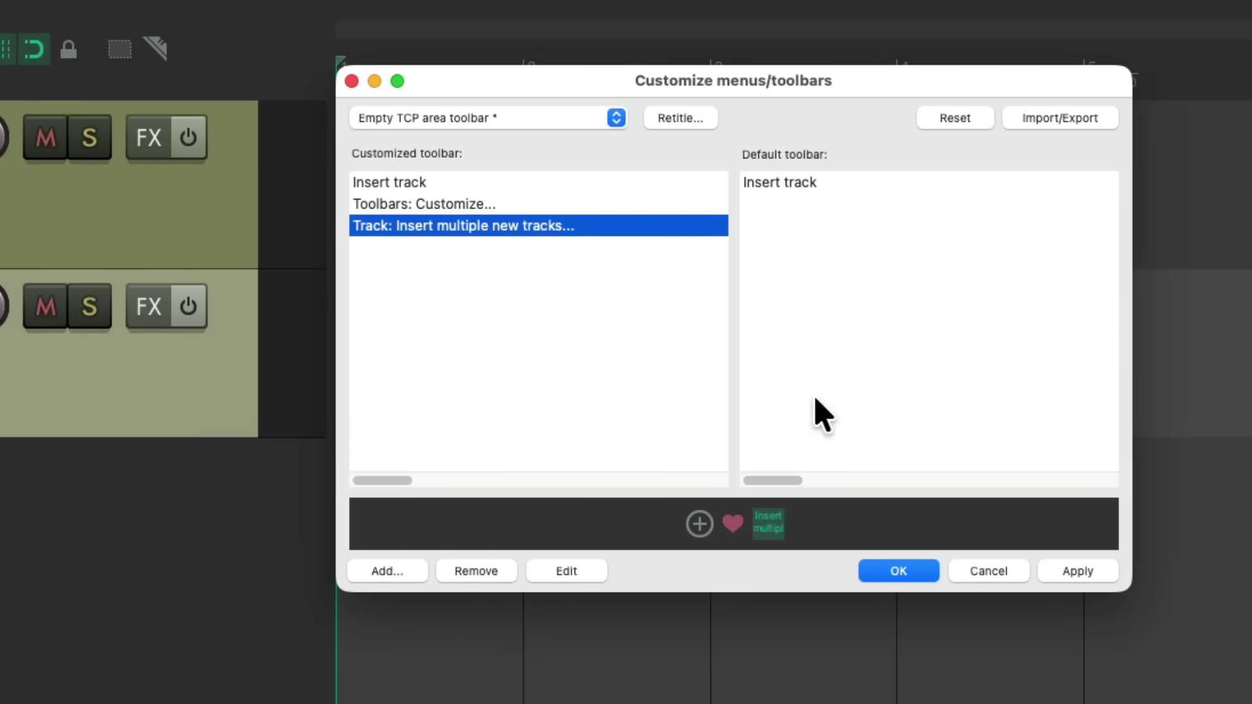
left_click(765, 527)
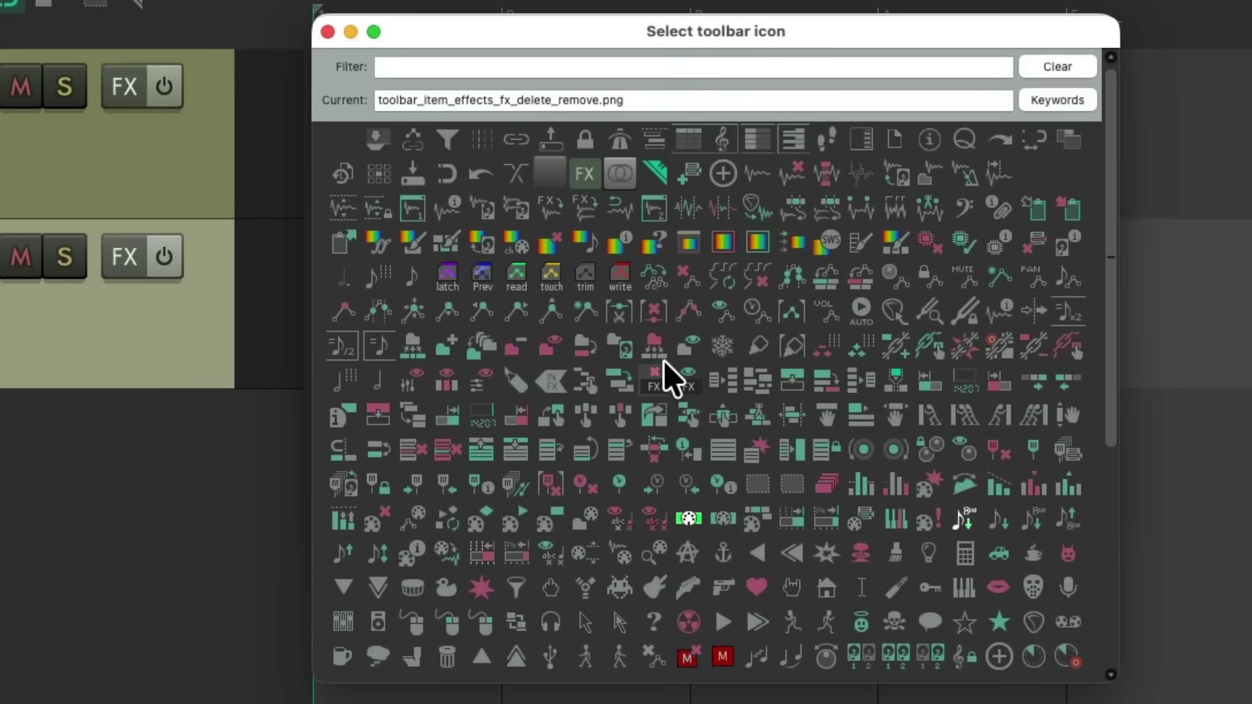
left_click(720, 454)
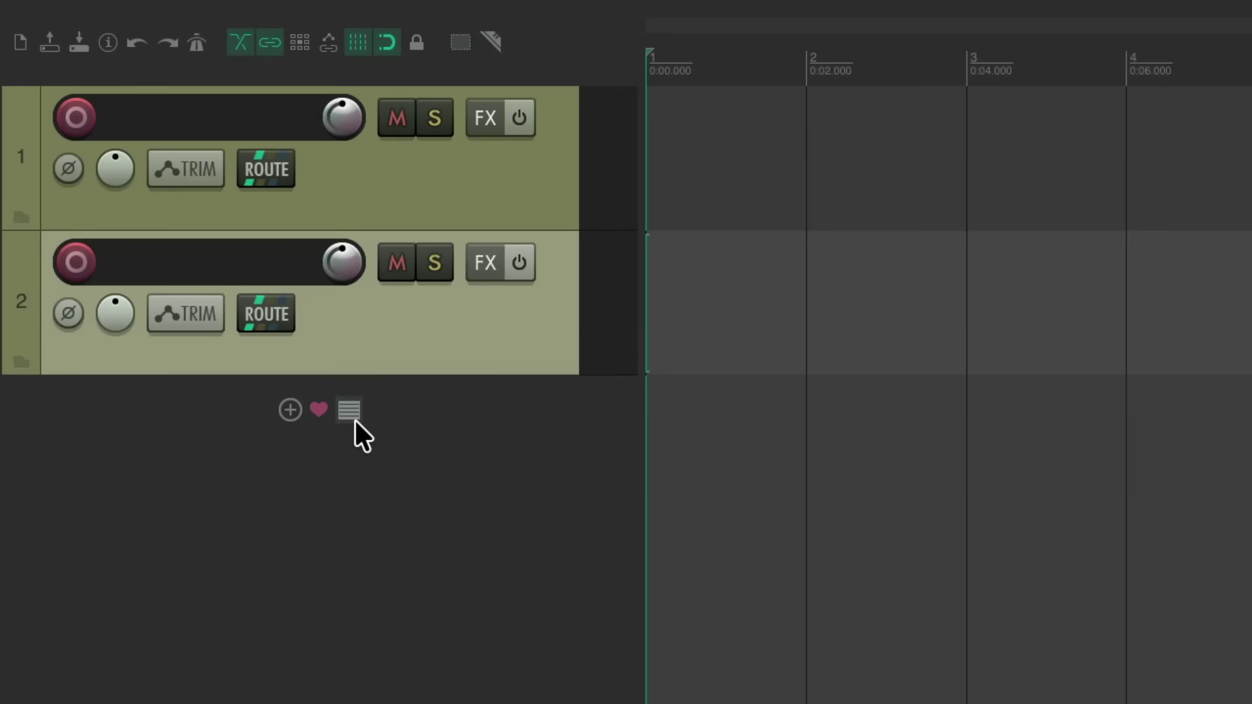
Delete both existing tracks and insert four tracks named "Guitar" using the new multiple-track action in the empty track area
key("ctrl+a")
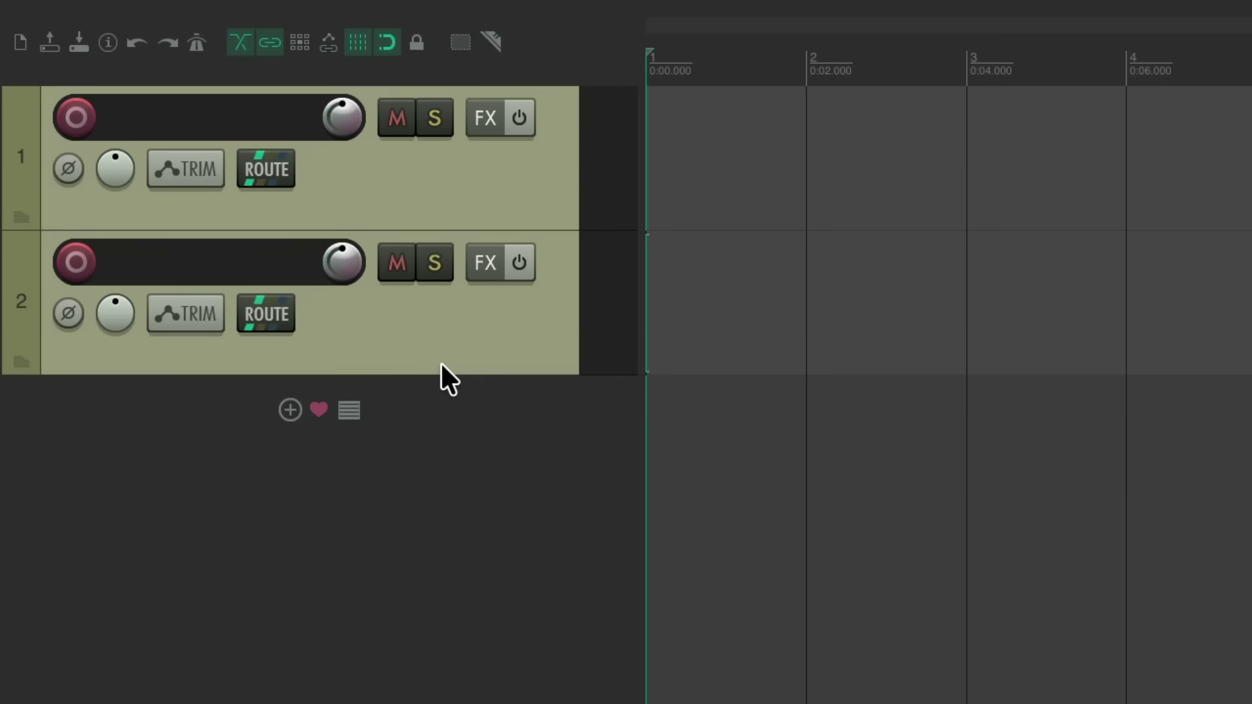
key("Delete")
left_click(350, 128)
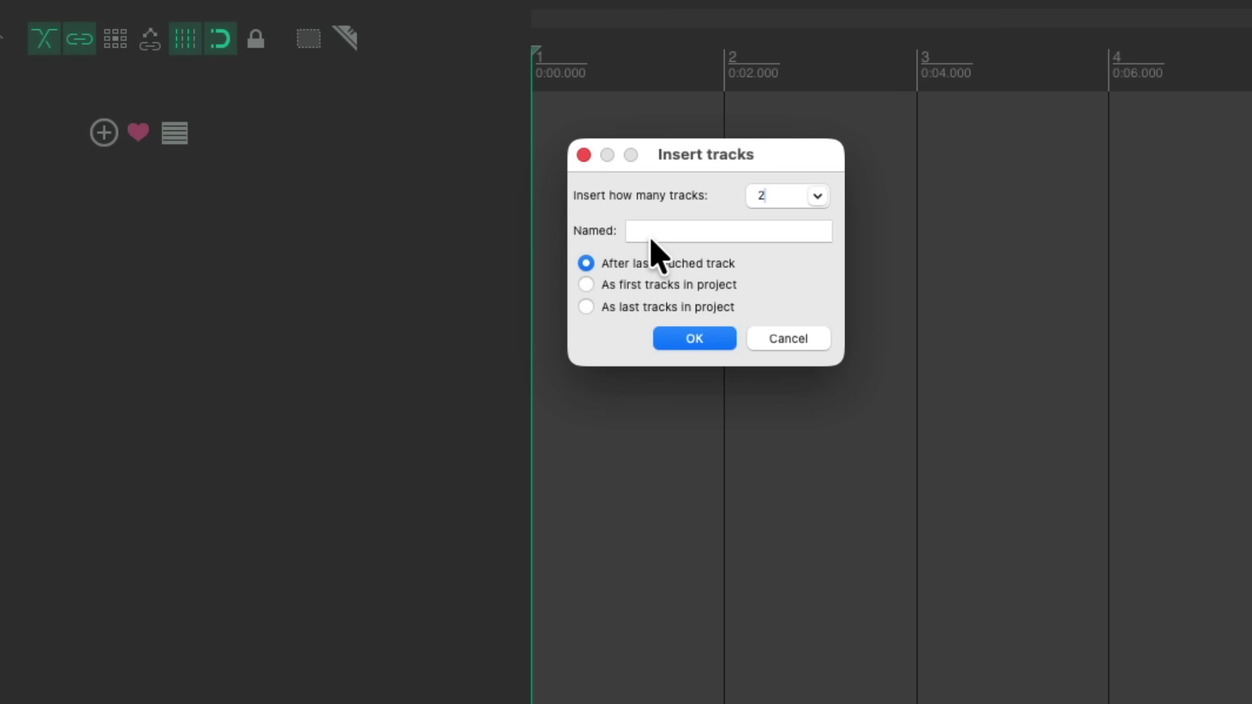
left_click(819, 196)
left_click(819, 277)
left_click(789, 232)
type("Guitar")
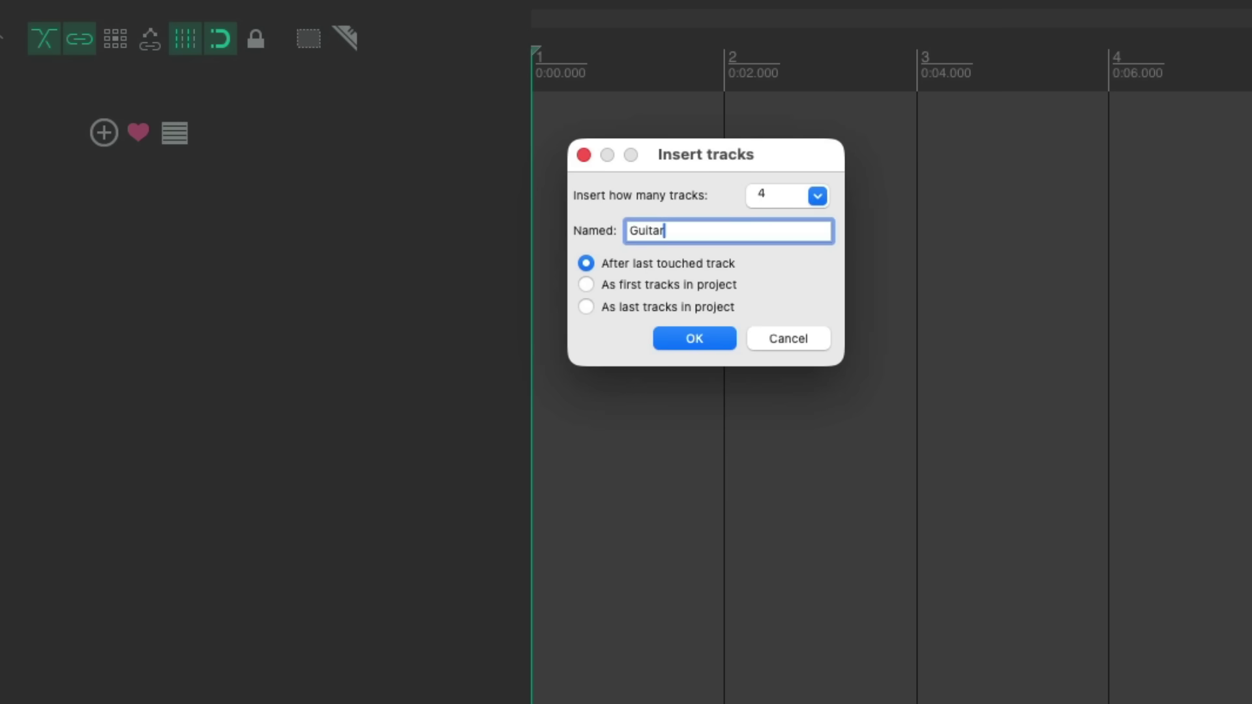
key("Return")
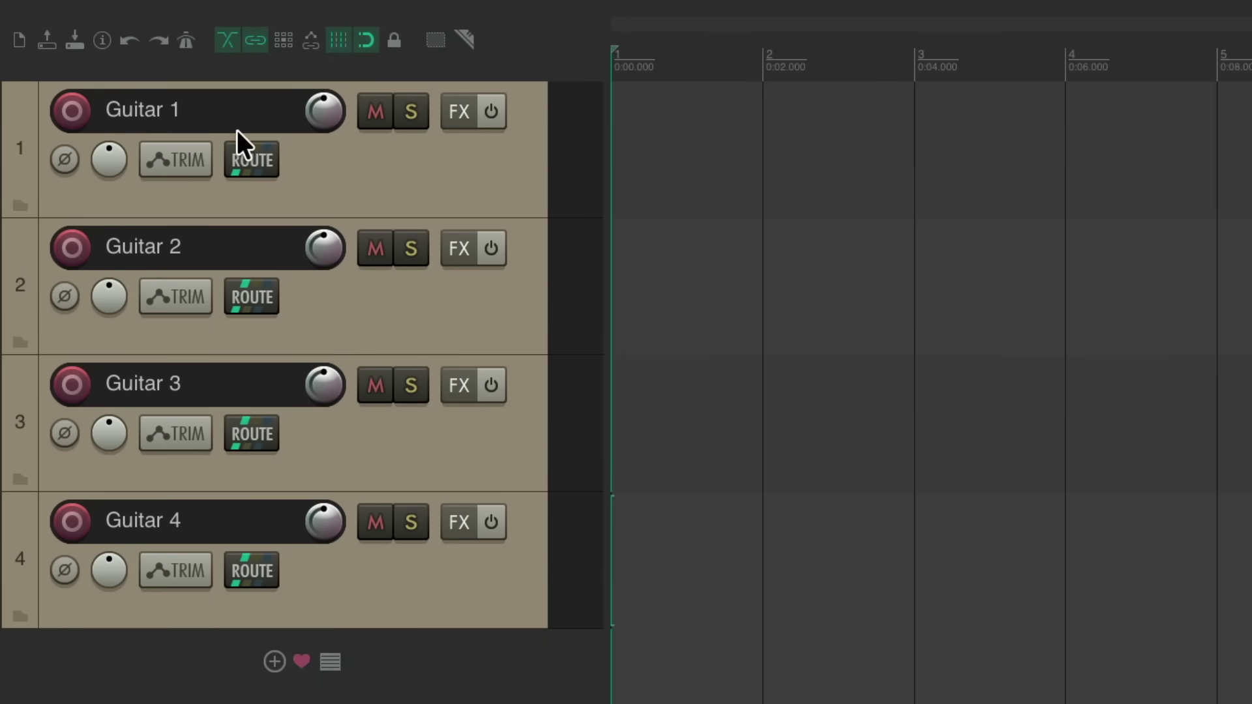
Delete the four Guitar tracks, and reopen and dismiss the Insert tracks dialog
key("Delete")
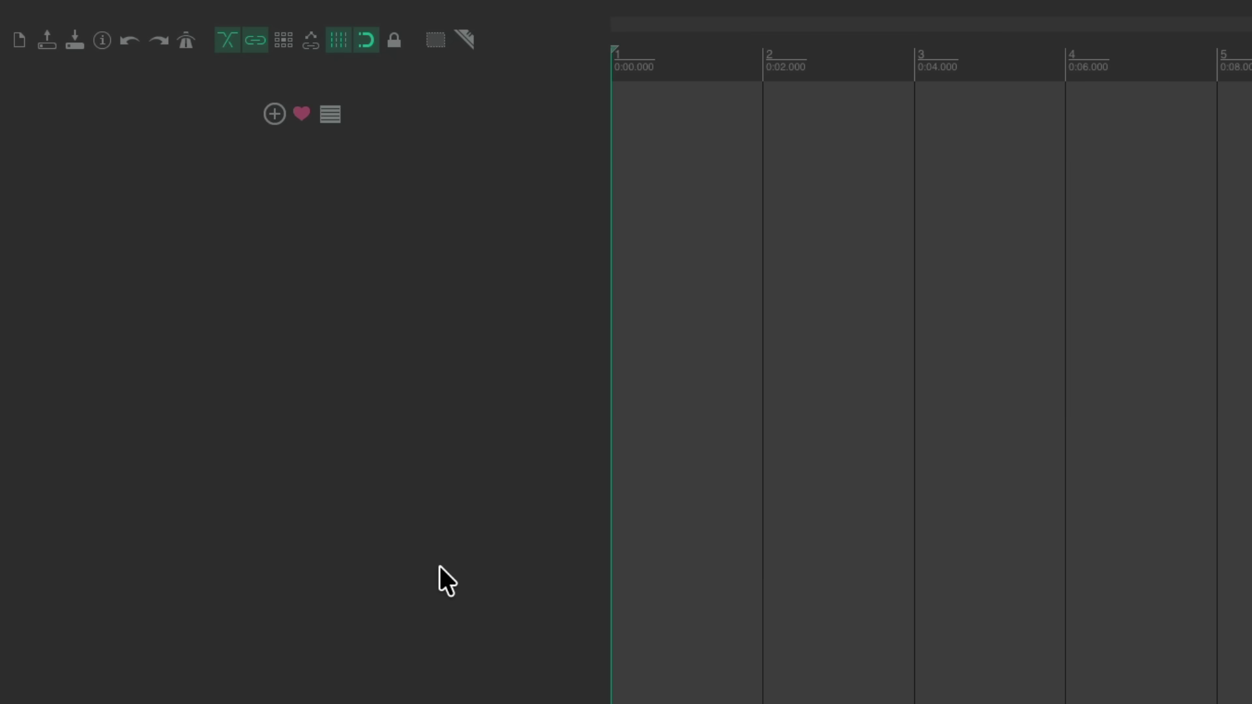
left_click(330, 114)
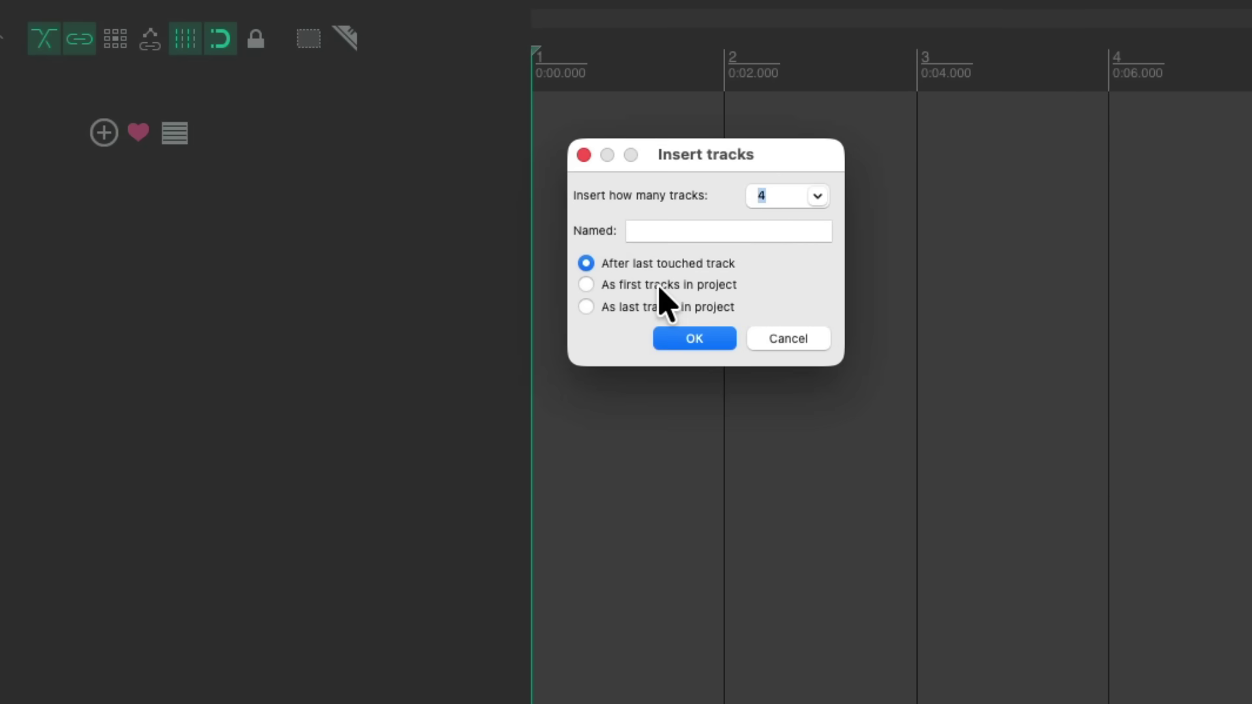
key("Escape")
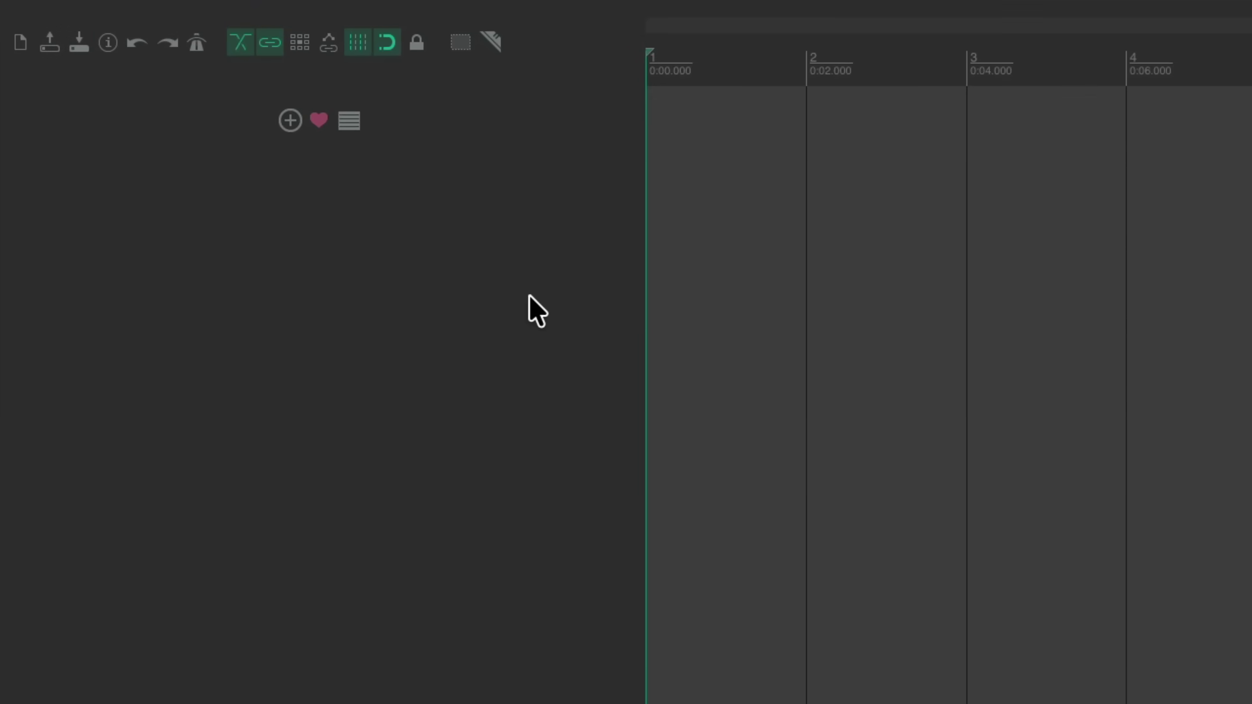
Add the "Insert virtual instrument on new track..." action to the Empty TCP area toolbar, filtering the actions by "insert virtual"
left_click(311, 112)
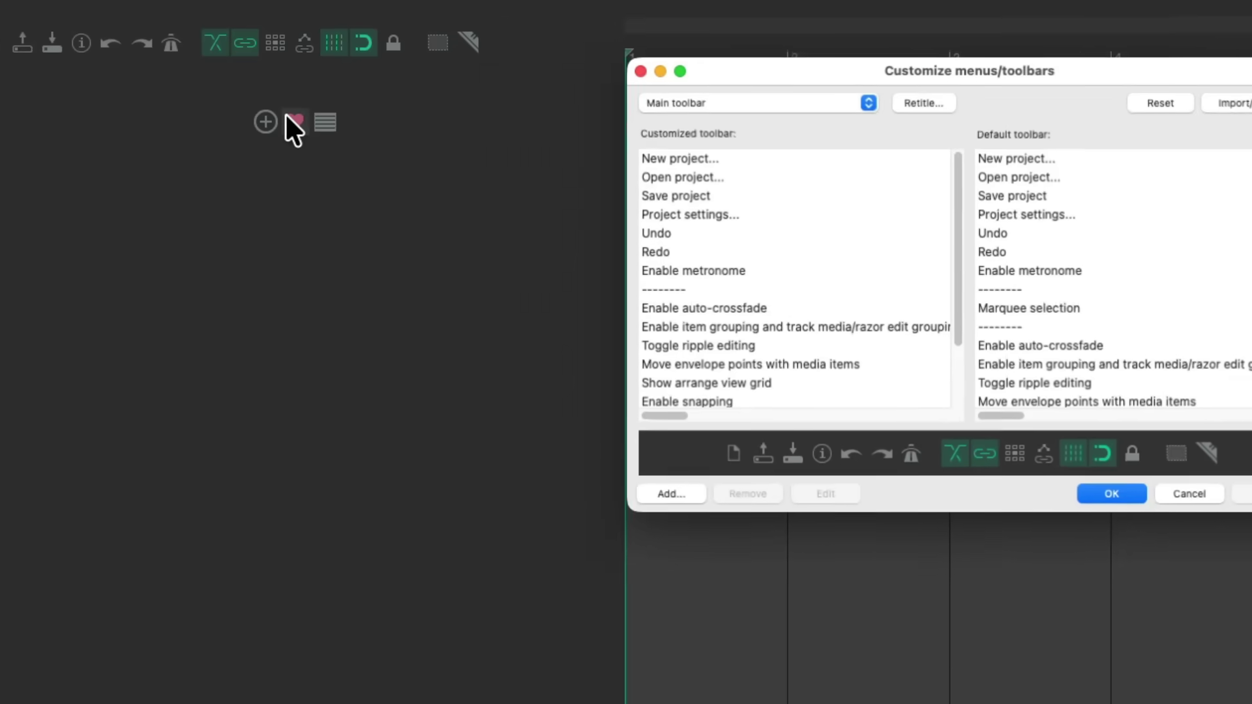
left_click(434, 120)
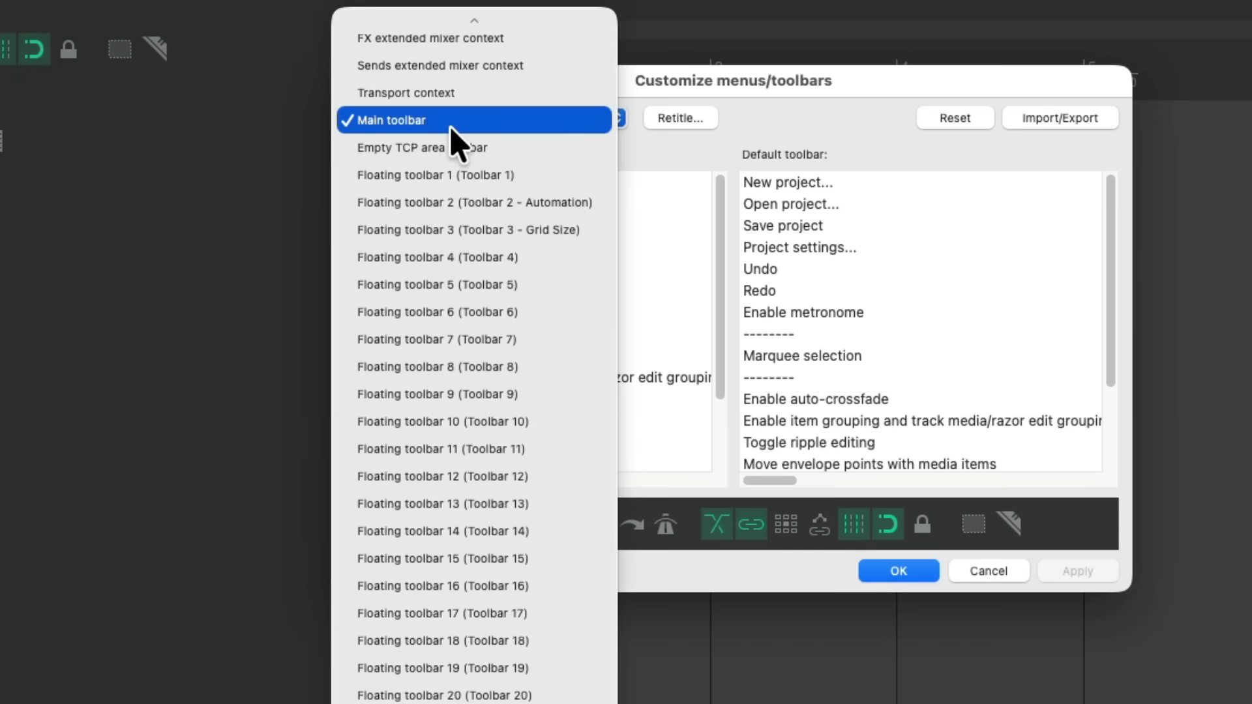
left_click(457, 147)
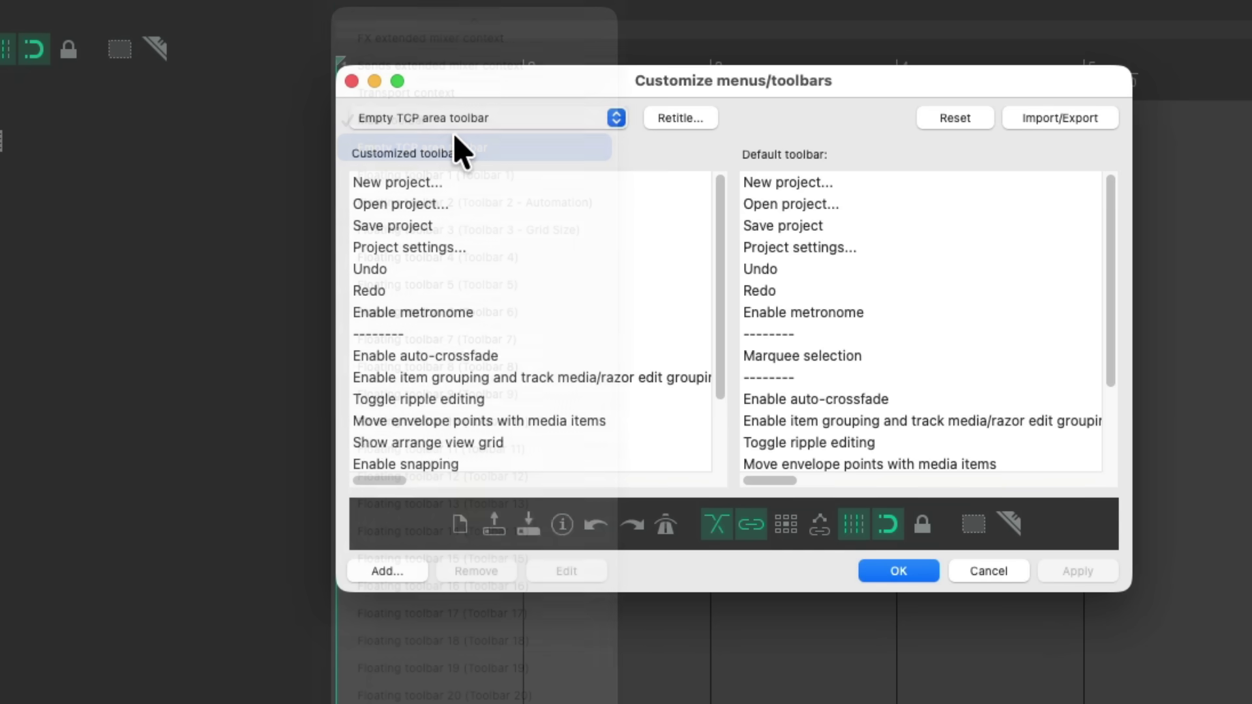
right_click(472, 251)
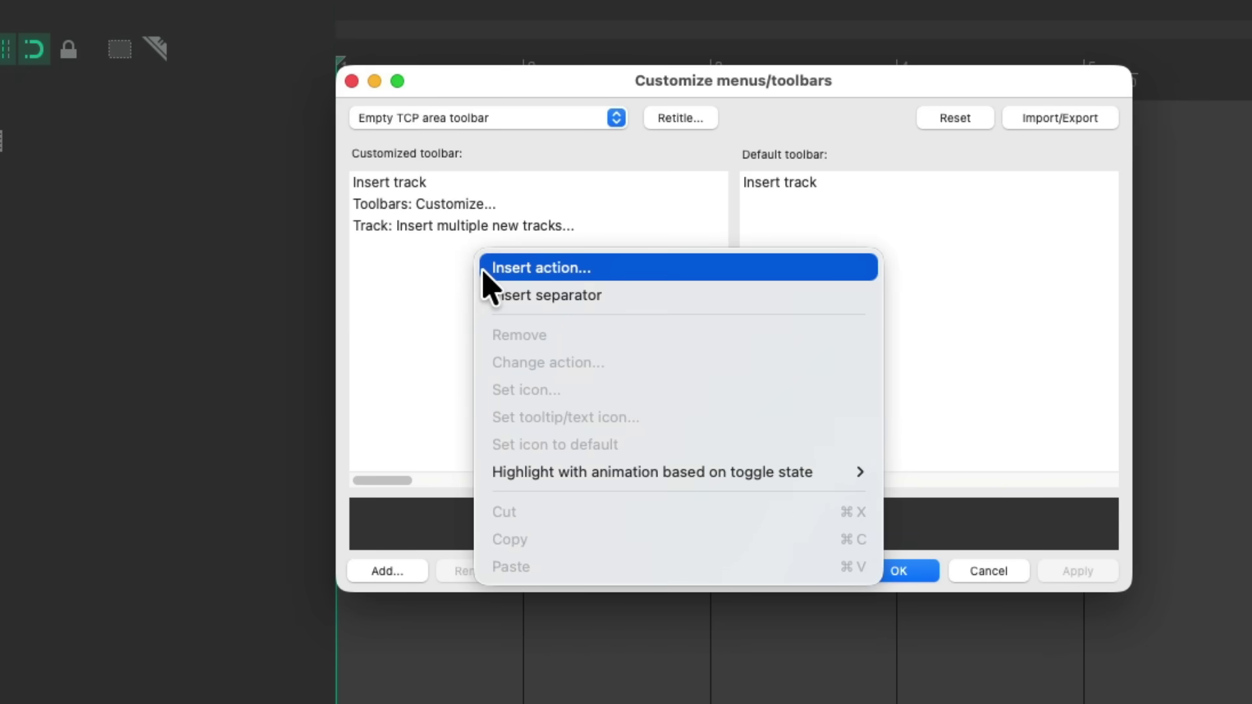
left_click(486, 269)
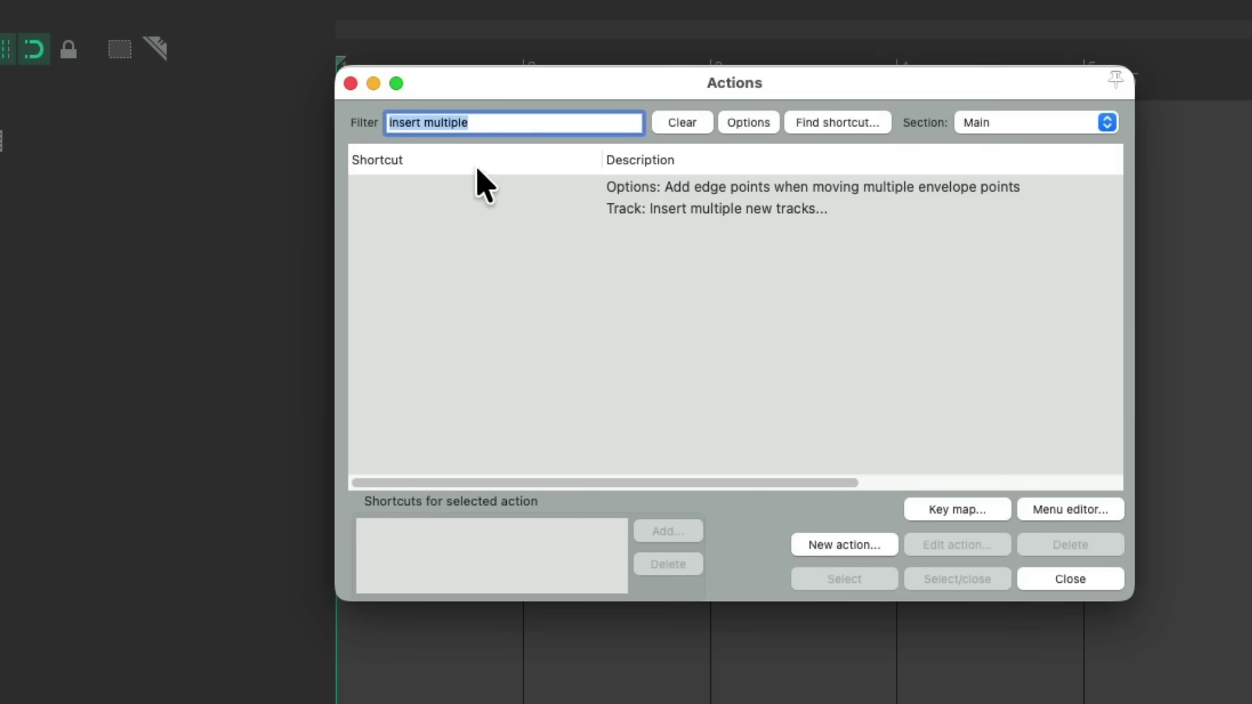
type("Insert virtual")
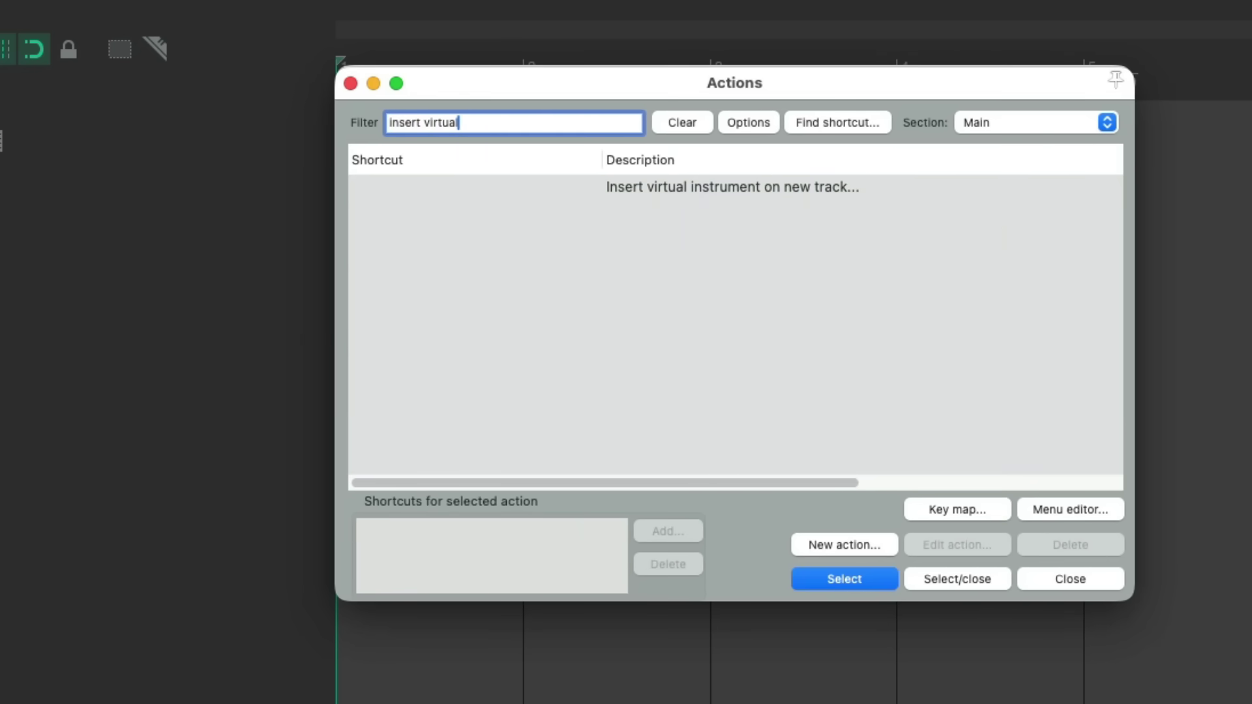
left_click(675, 187)
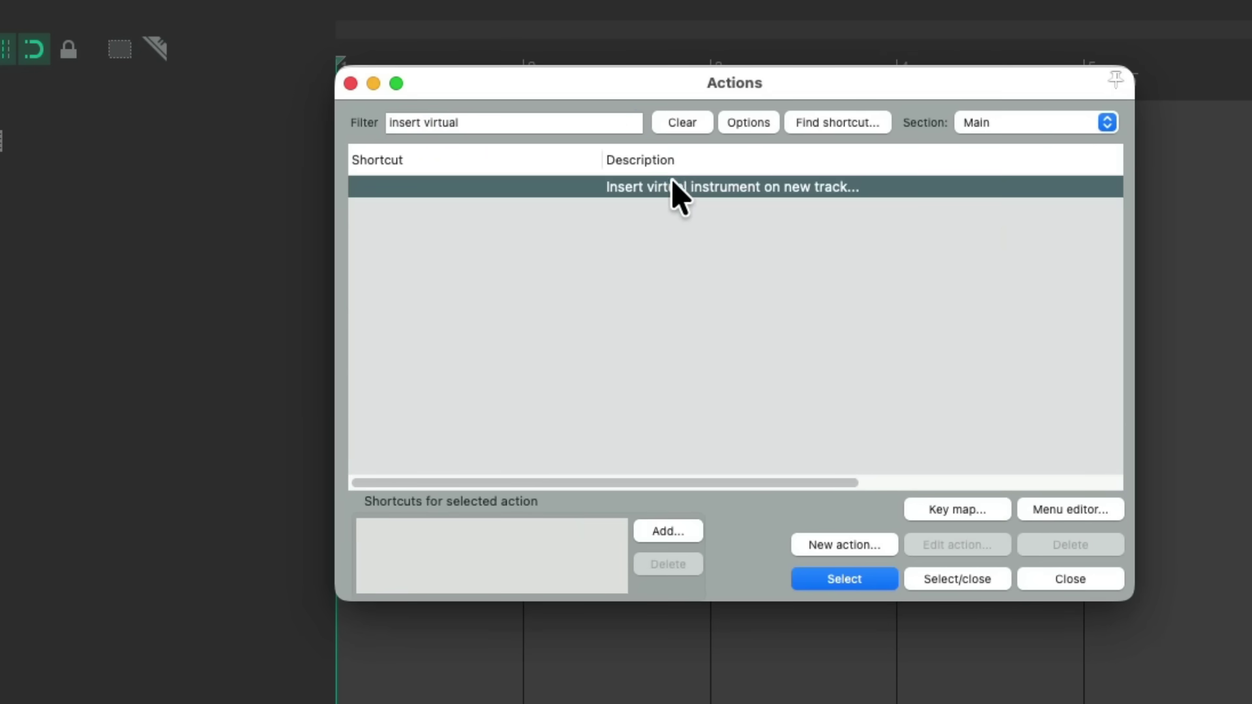
double_click(687, 187)
Assign the piano-keys icon to the "Insert virtual instrument on new track..." action and save the toolbar customization
left_click(625, 247)
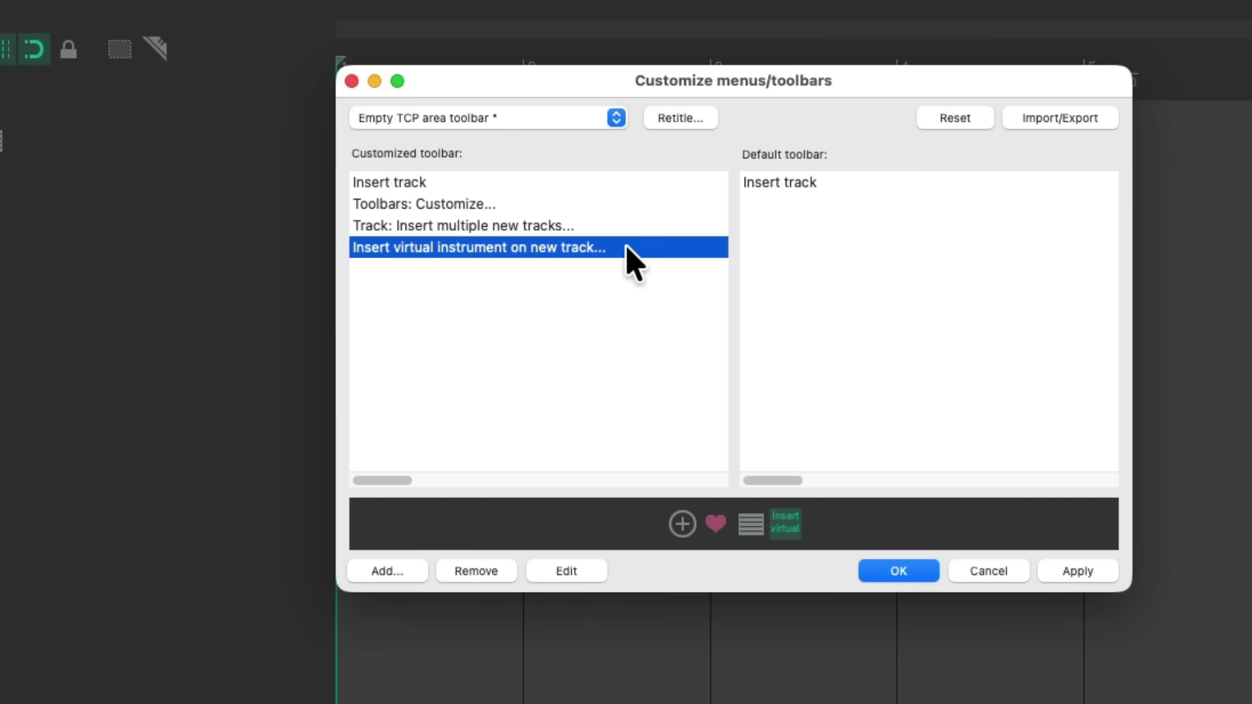
left_click(789, 522)
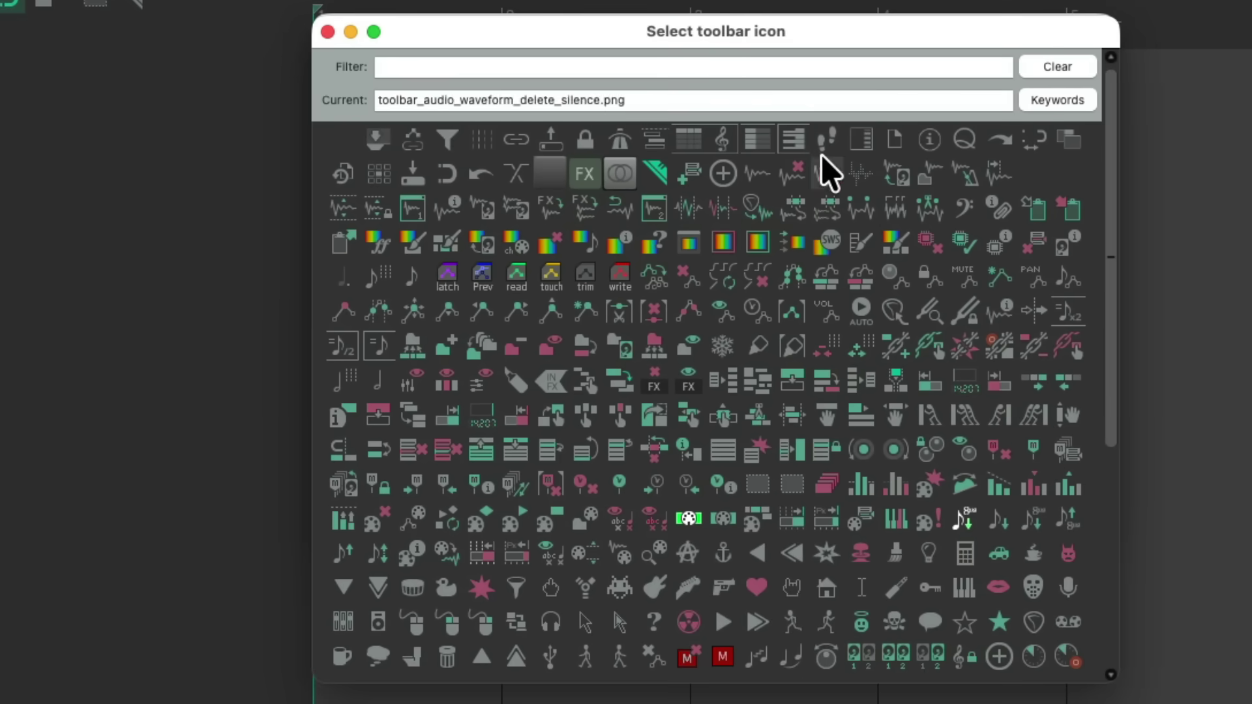
left_click(799, 141)
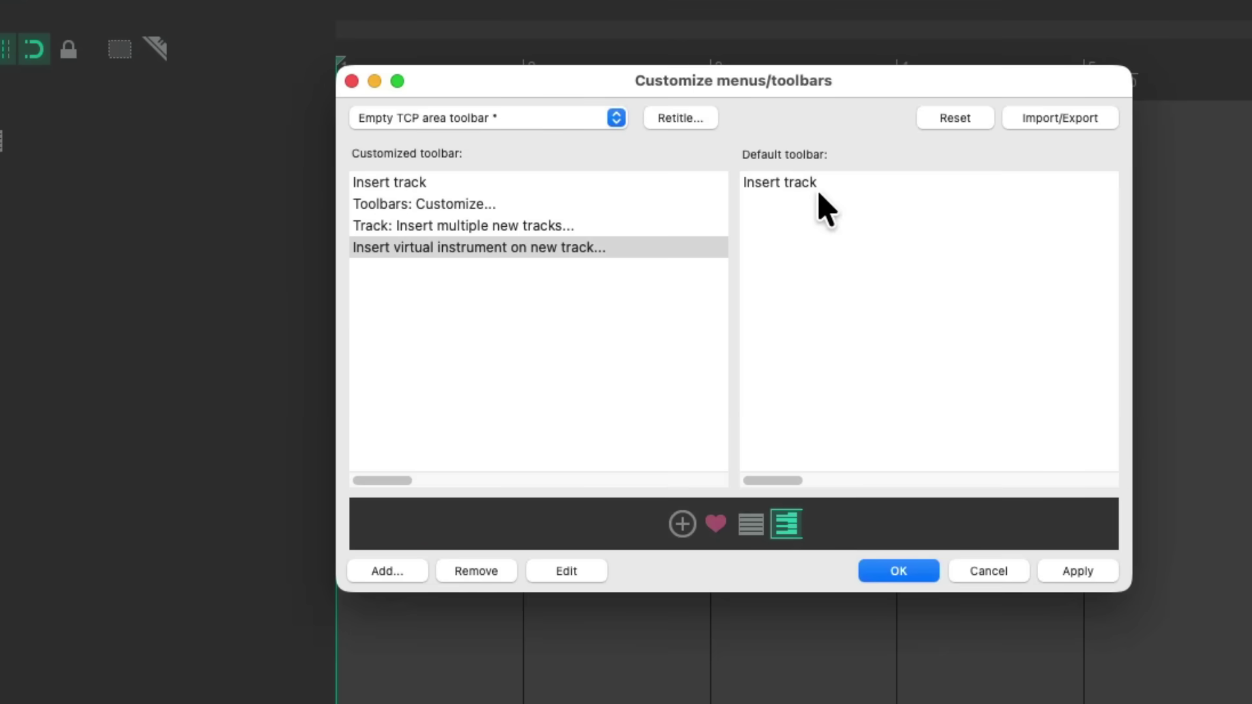
key("Return")
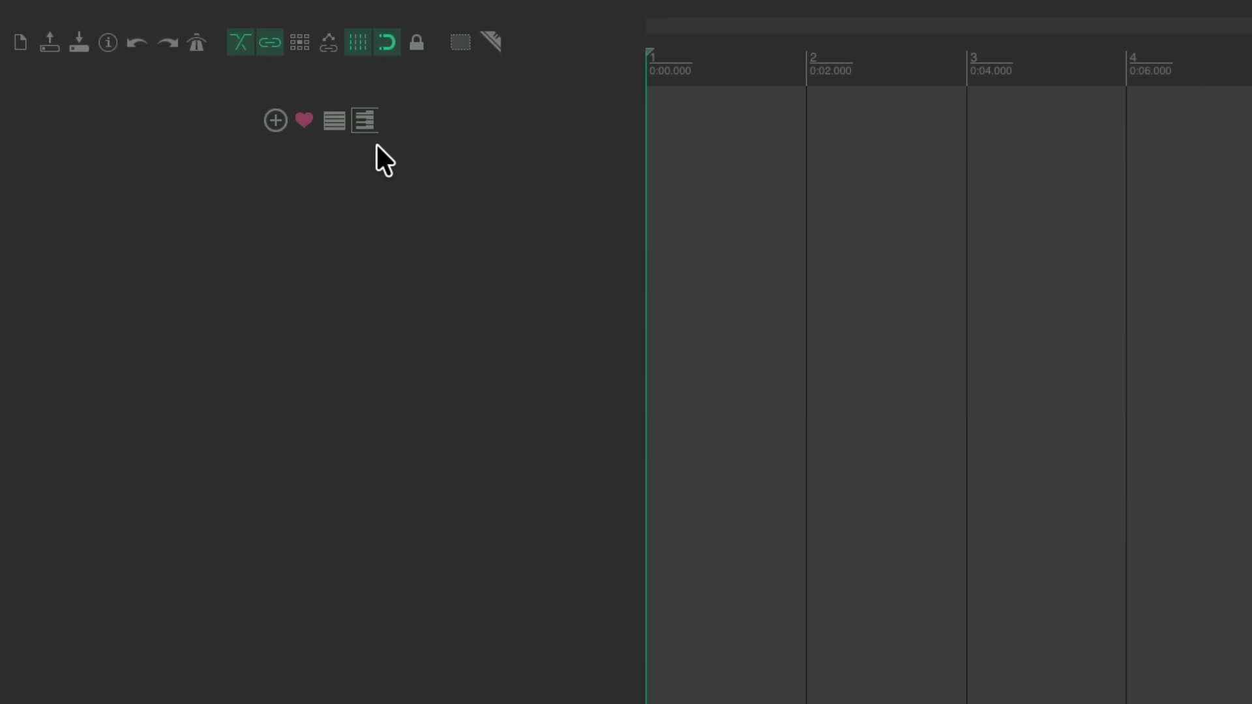
Insert the VST3i instrument Numa Player (Studiologic) on a new track using the empty track area's virtual instrument action
left_click(364, 120)
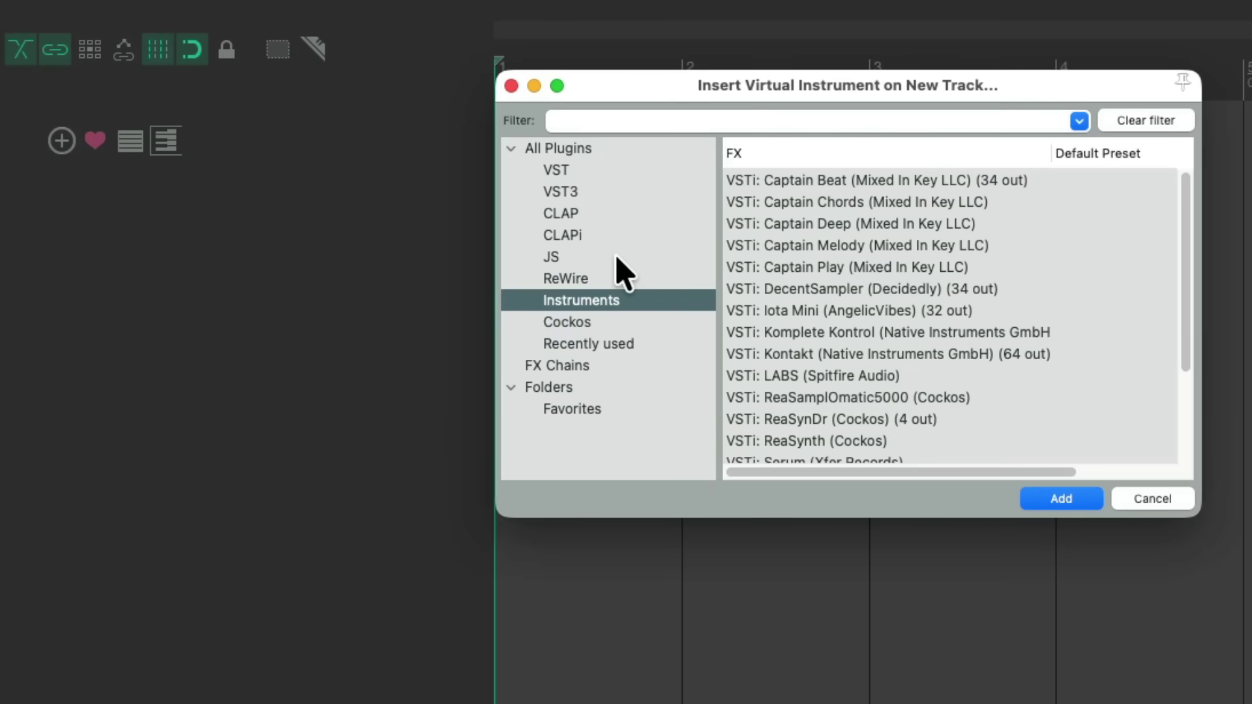
scroll(951, 327, "down", 5)
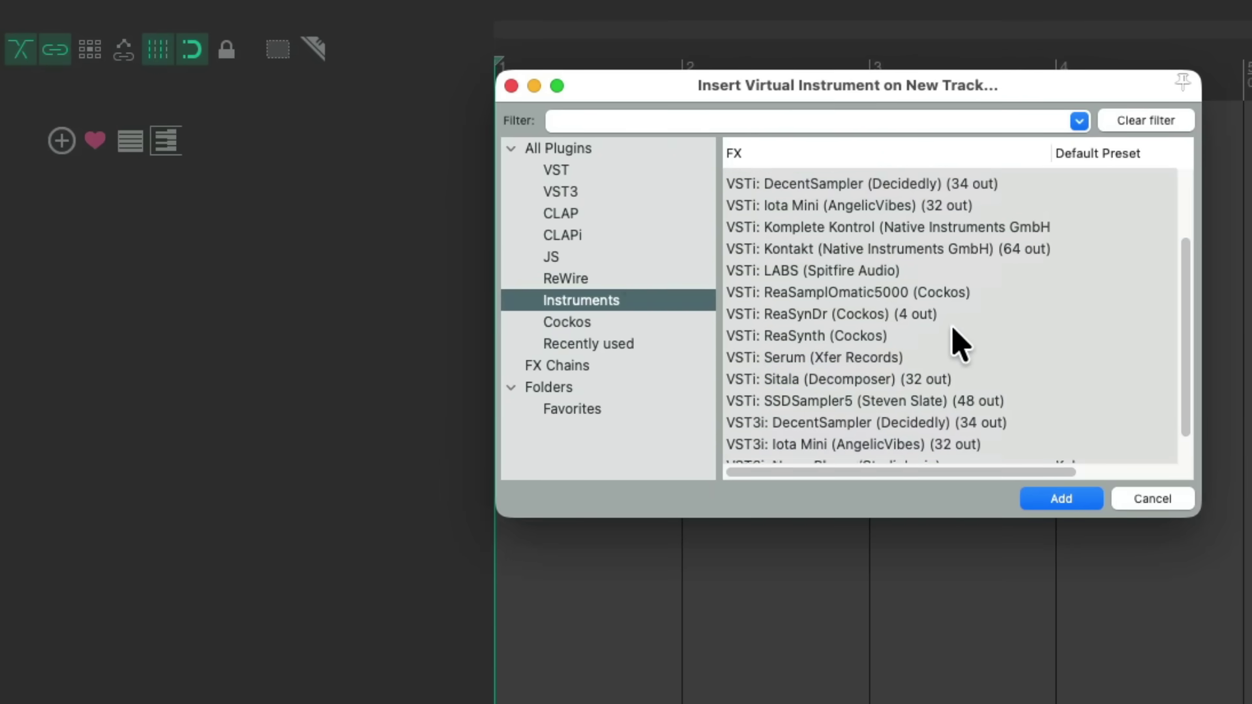
scroll(956, 332, "down", 1)
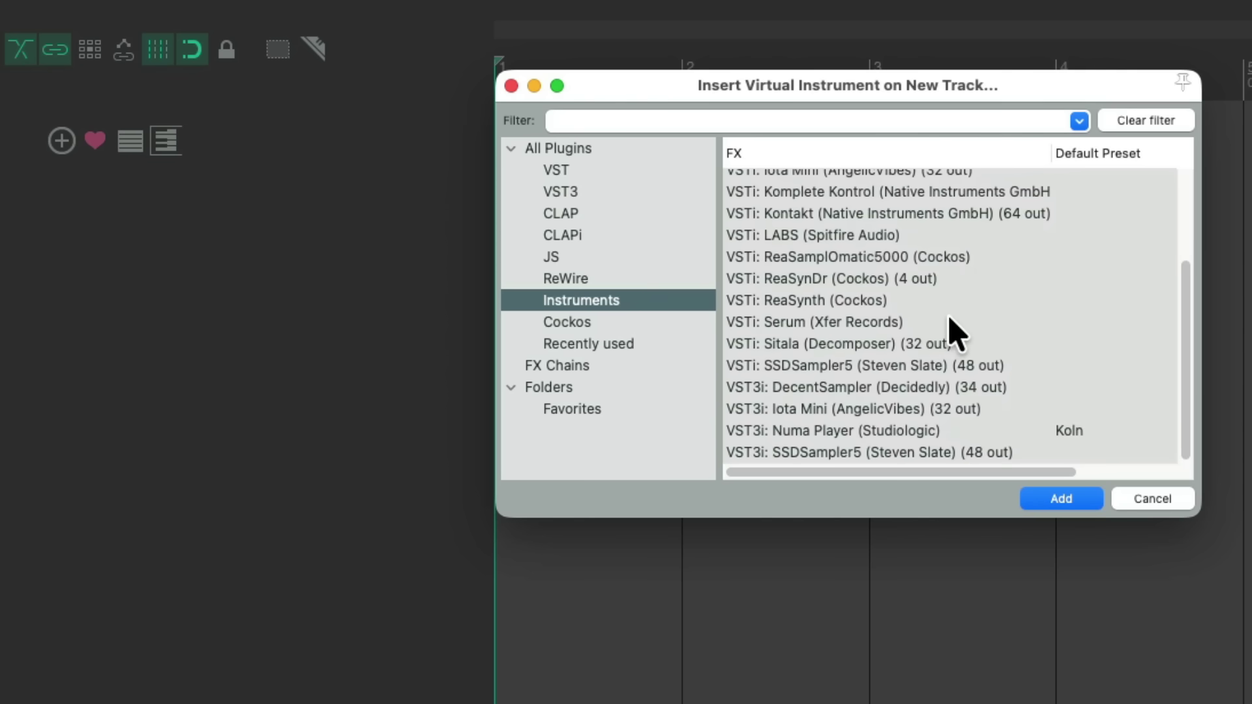
left_click(958, 430)
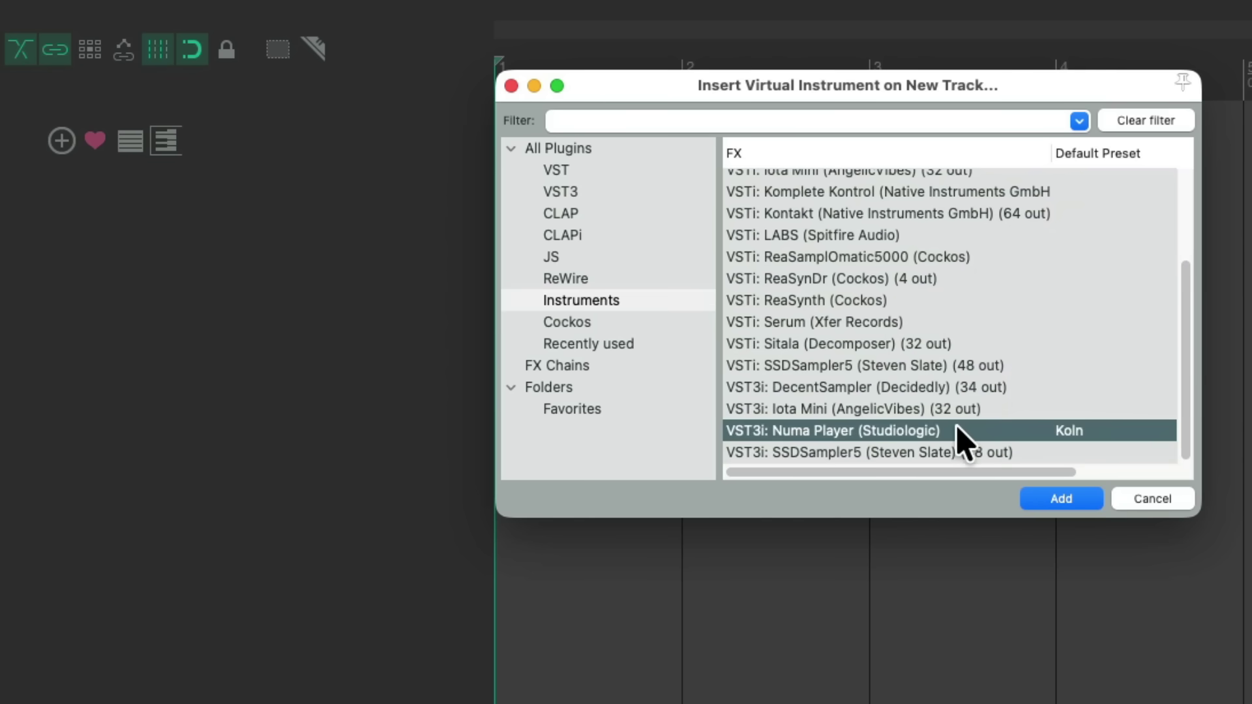
double_click(929, 432)
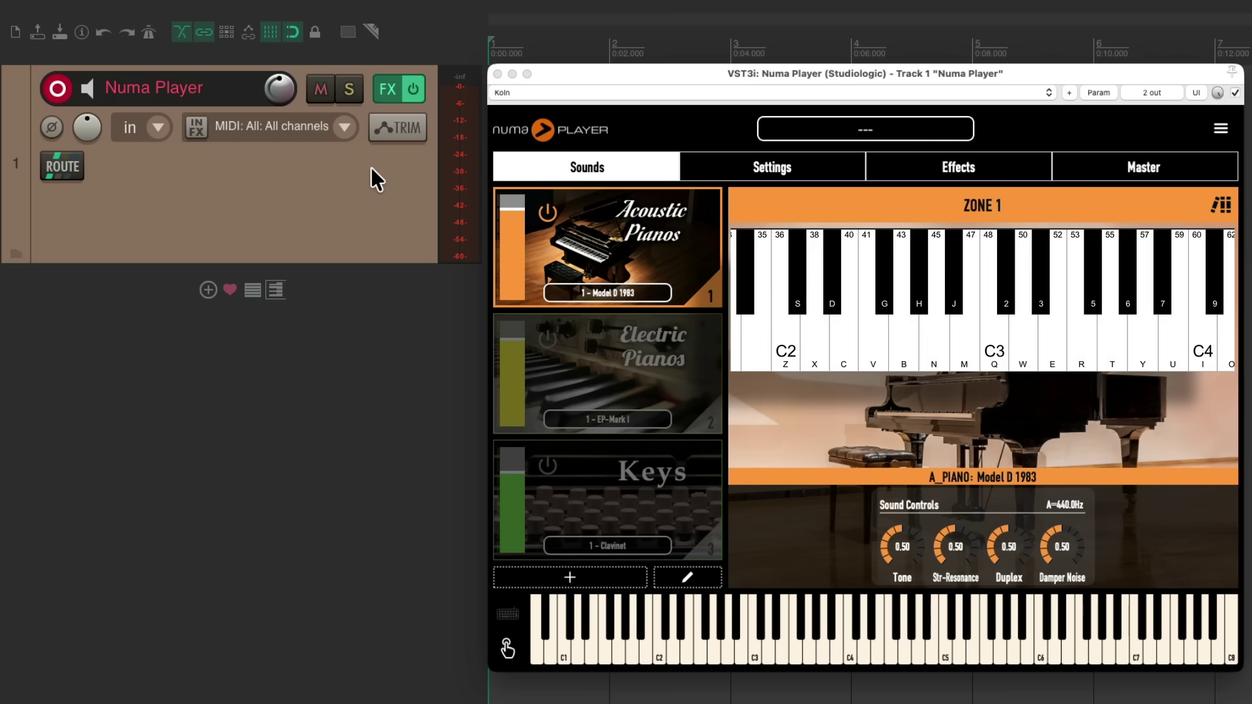
Play a series of notes on the Numa Player track to audition its piano sound
key("q")
key("e")
key("t")
key("i")
key("t")
key("q")
key("b")
key("c")
key("z")
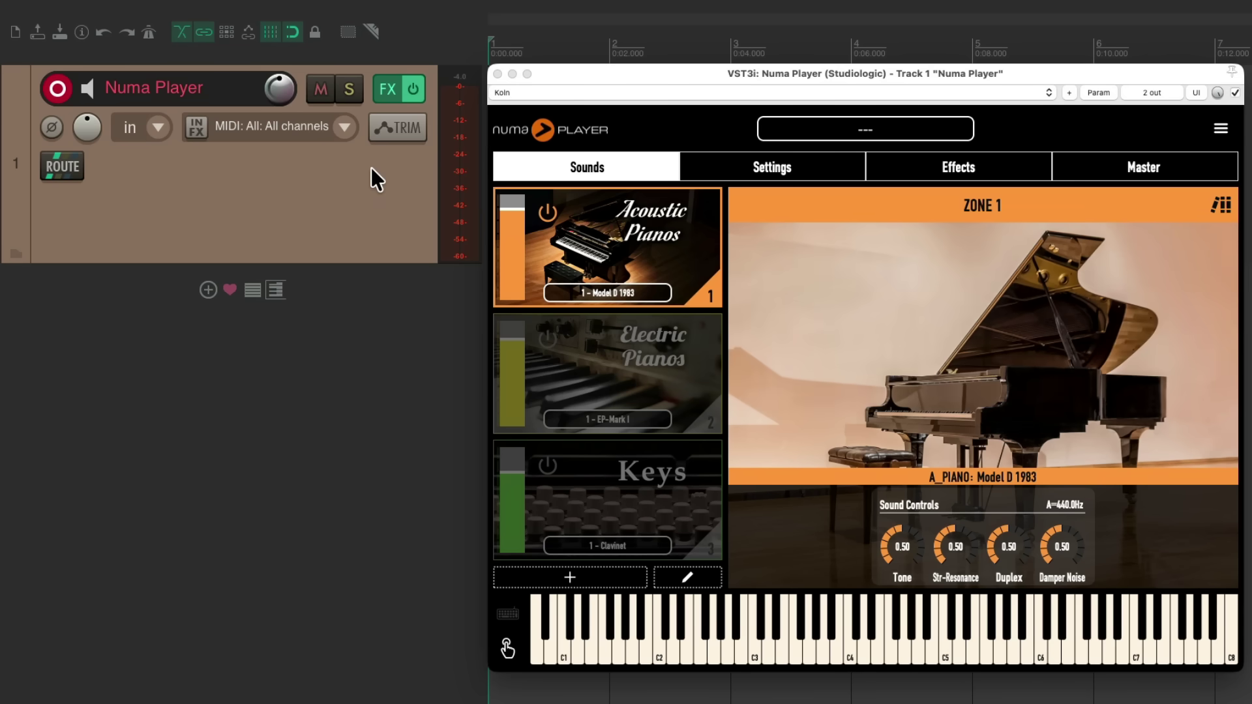
Save the Numa Player track as a track template named "Piano" and delete the track from the project
right_click(371, 206)
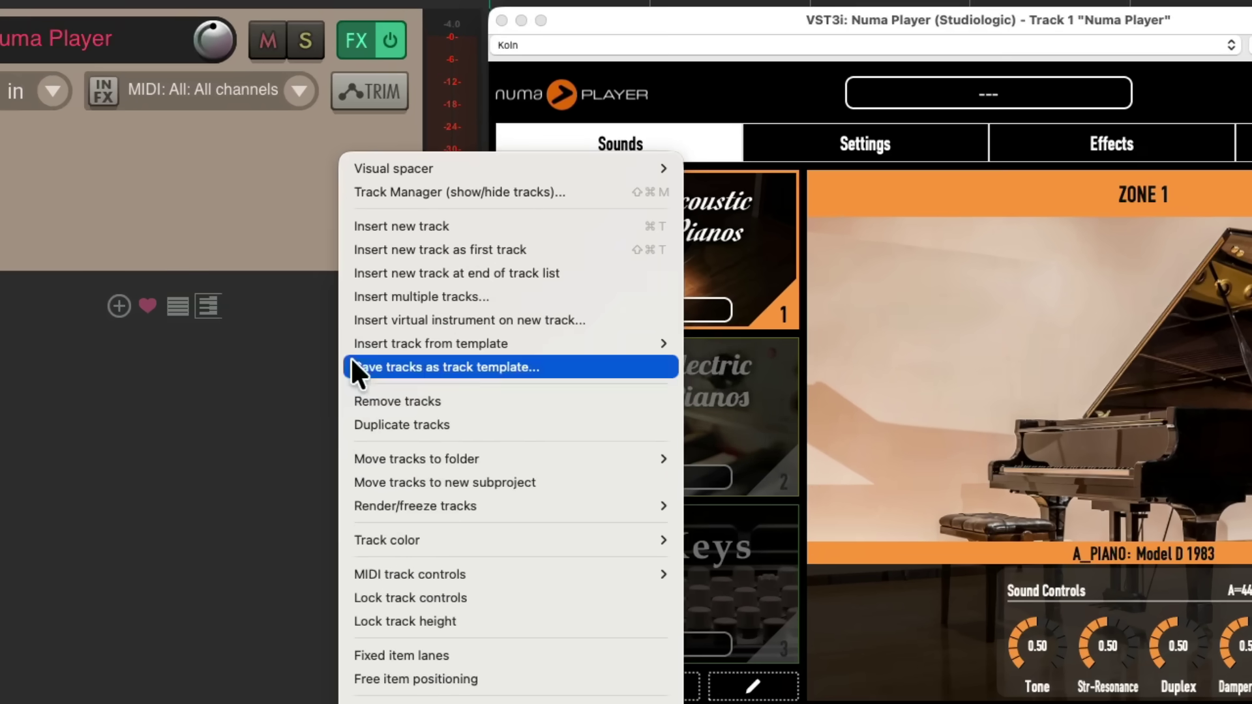
left_click(346, 367)
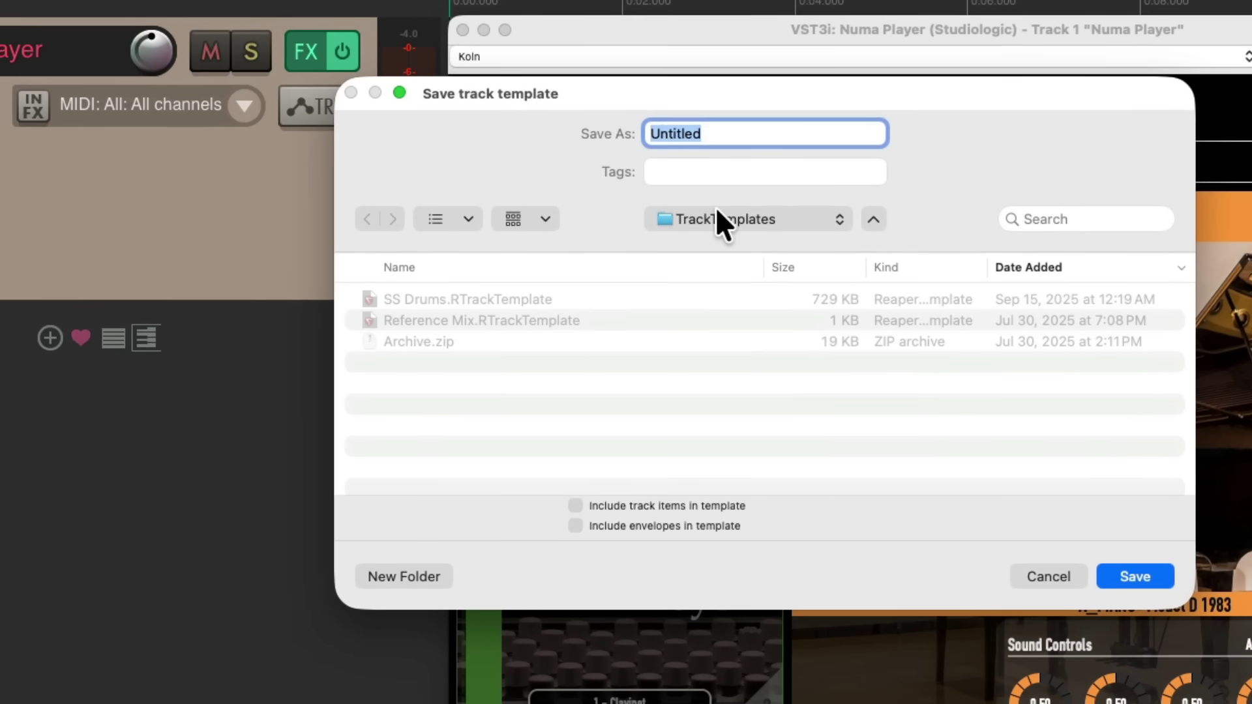
type("Piano")
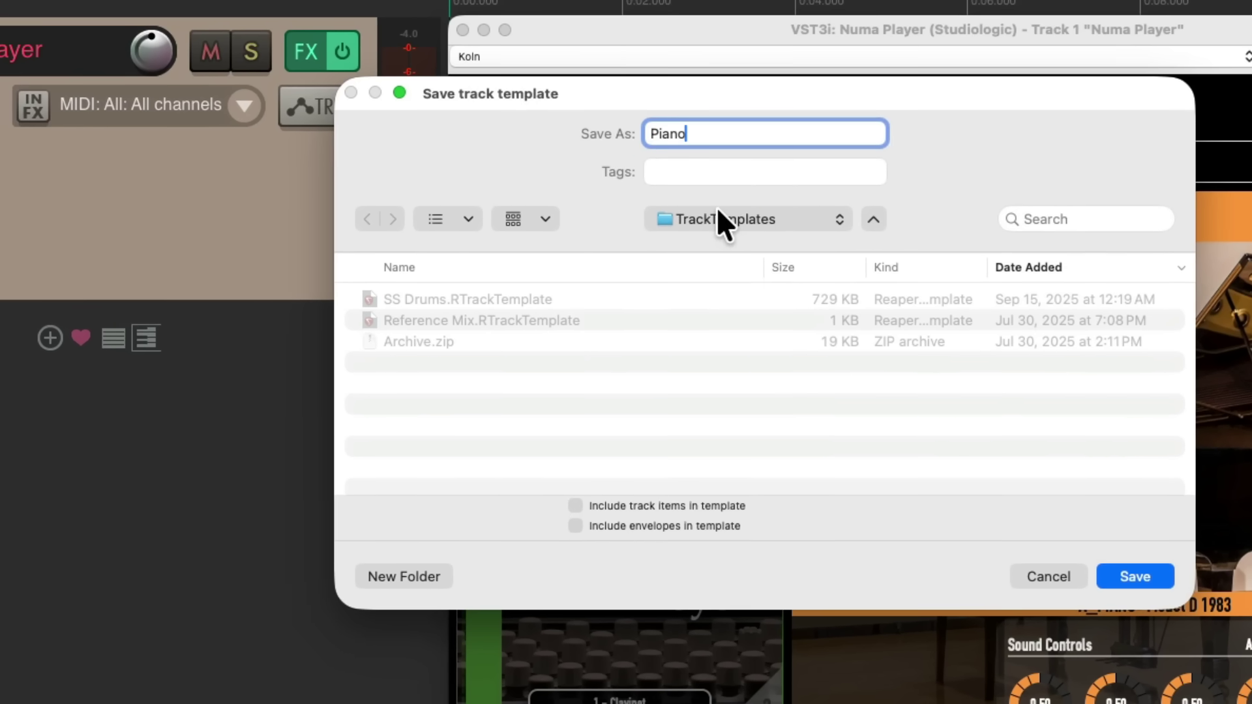
key("Return")
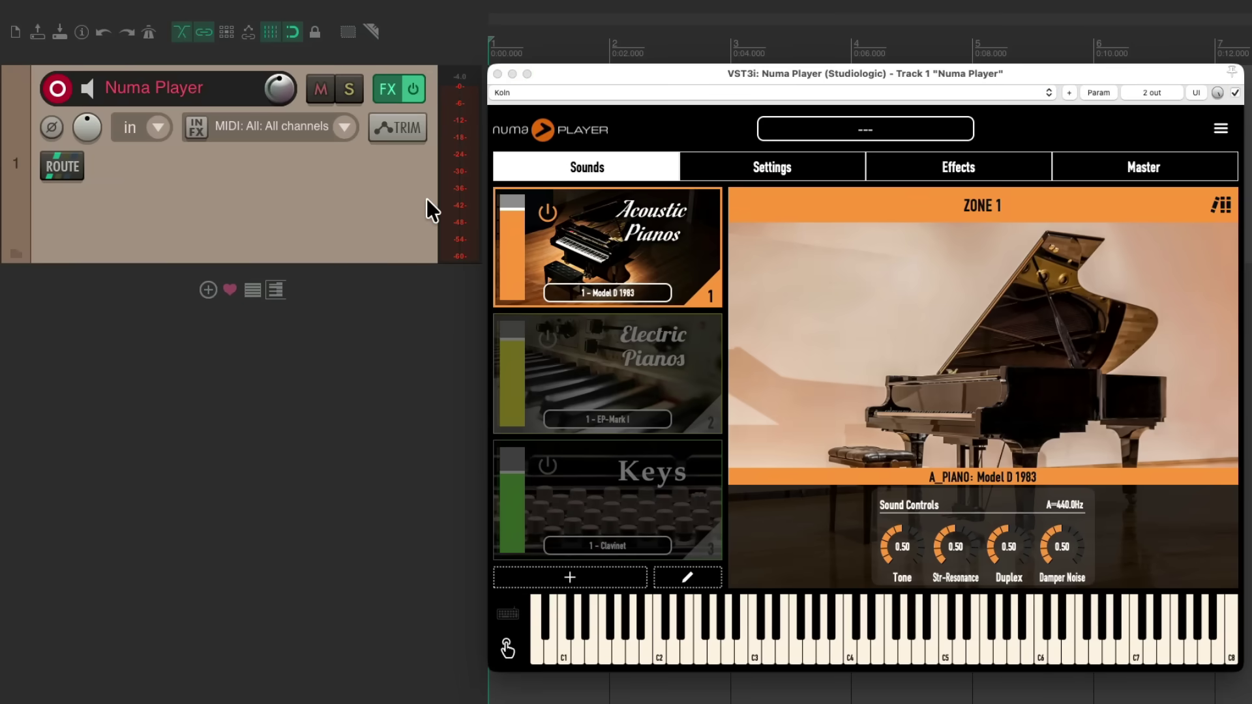
key("Delete")
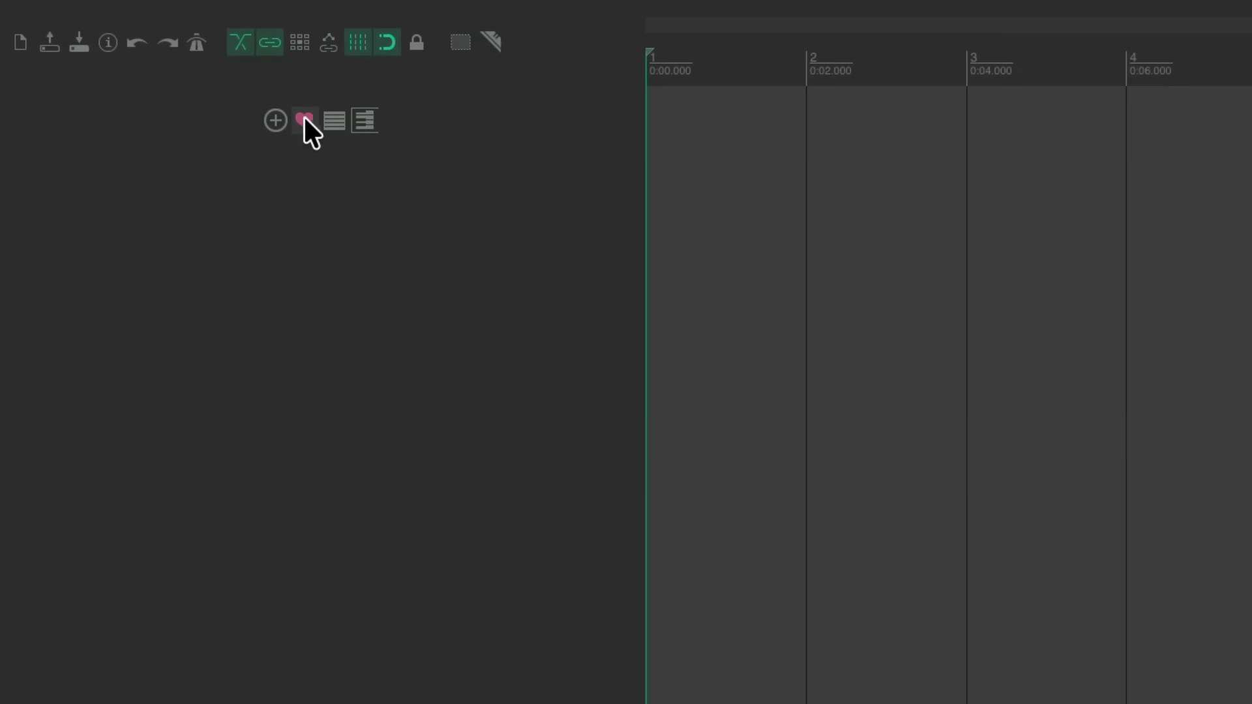
Insert three new tracks using the insert track action in the empty track area
left_click(274, 120)
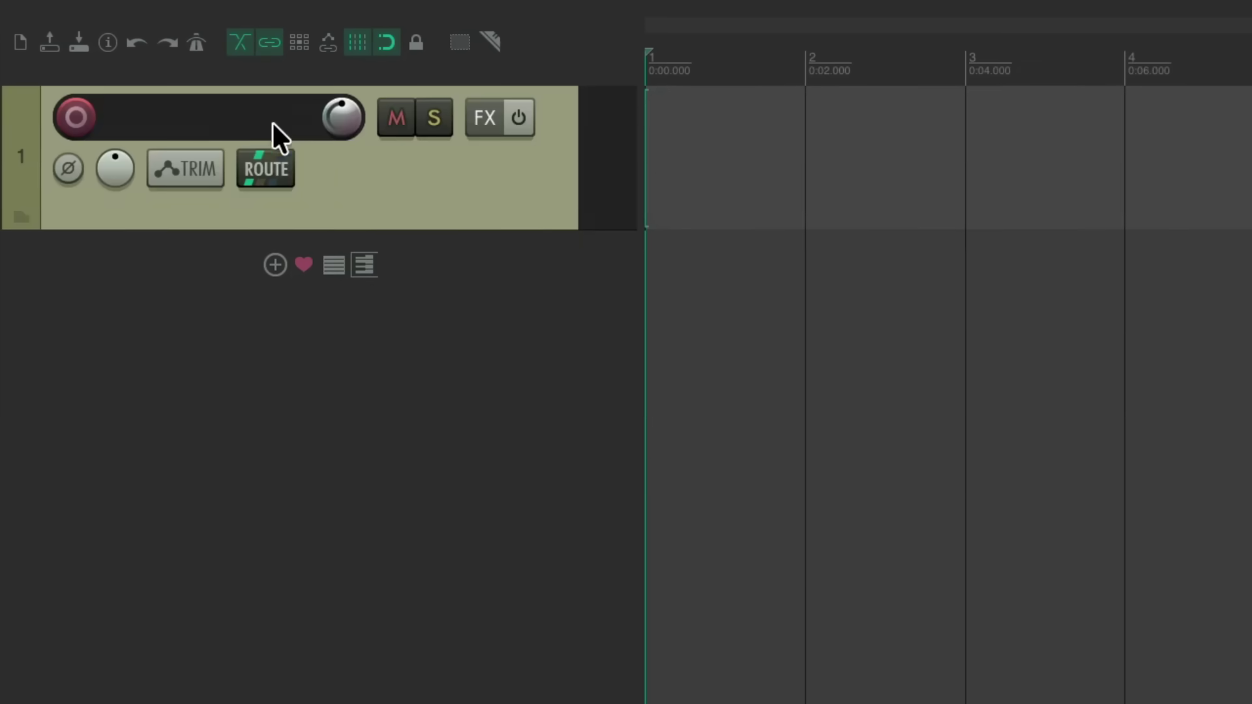
left_click(265, 259)
left_click(267, 401)
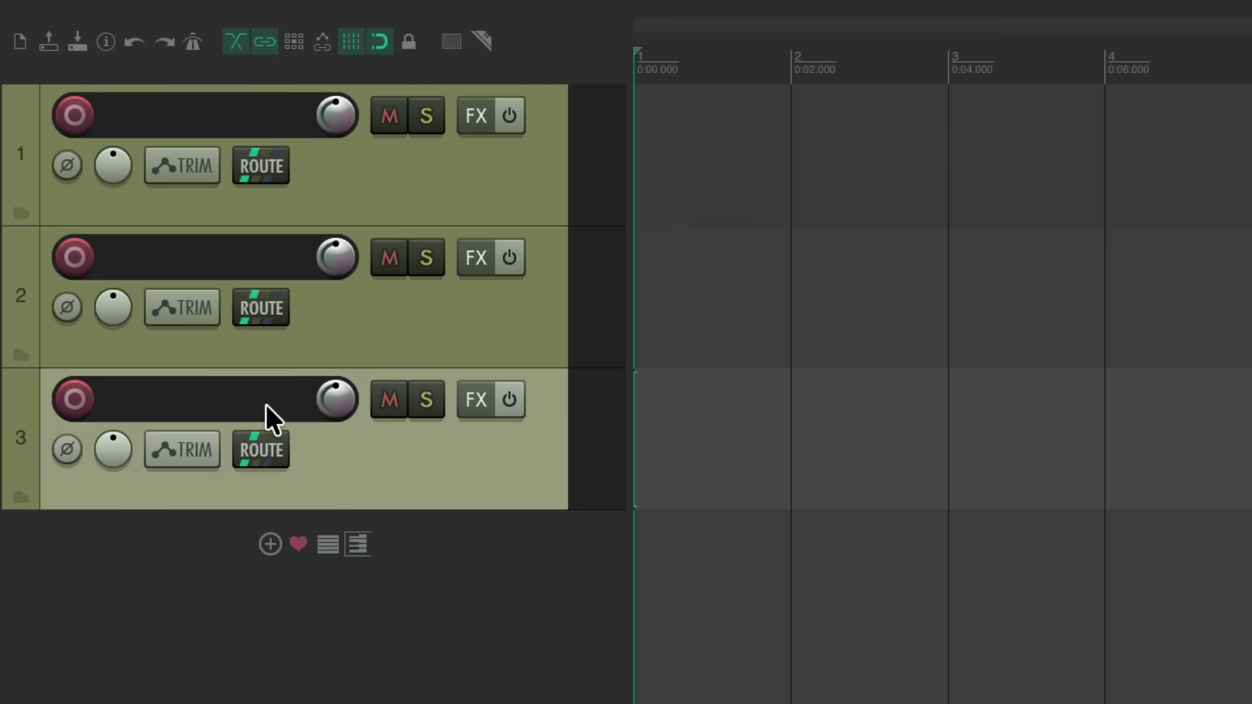
left_click(444, 517)
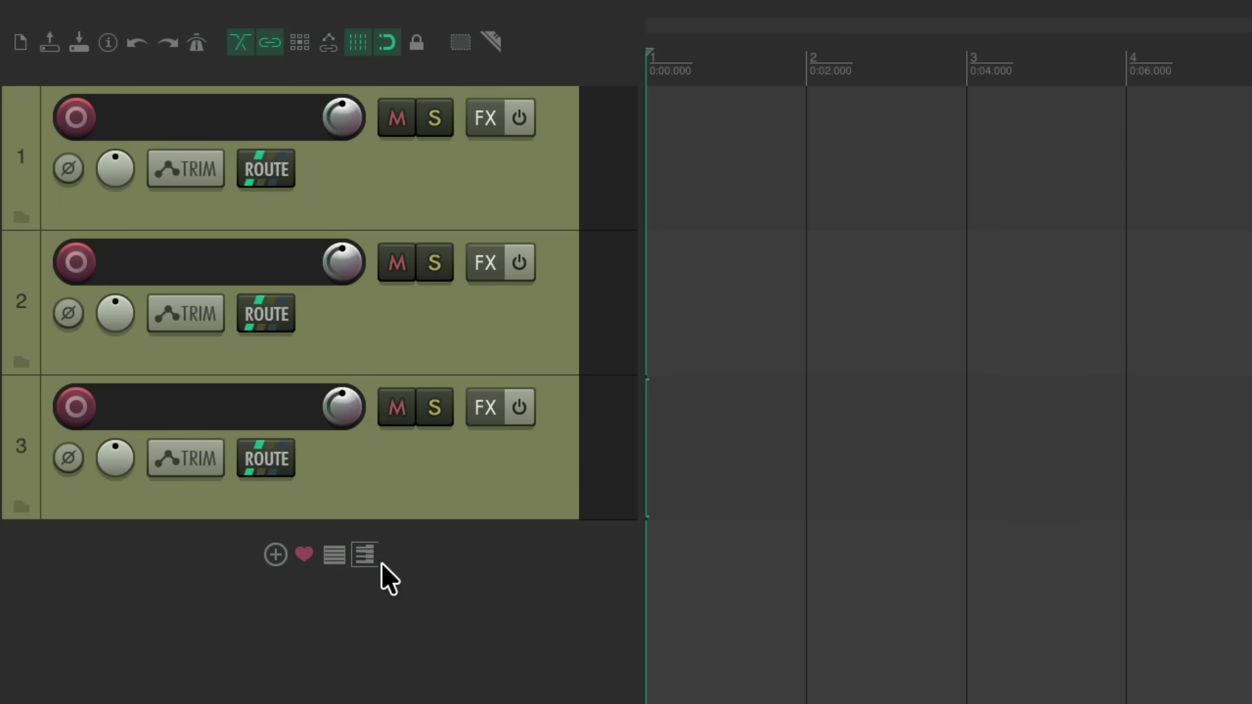
Add the "Script: Default_7.0_theme_adjuster.lua" action to the Empty TCP area toolbar
left_click(304, 553)
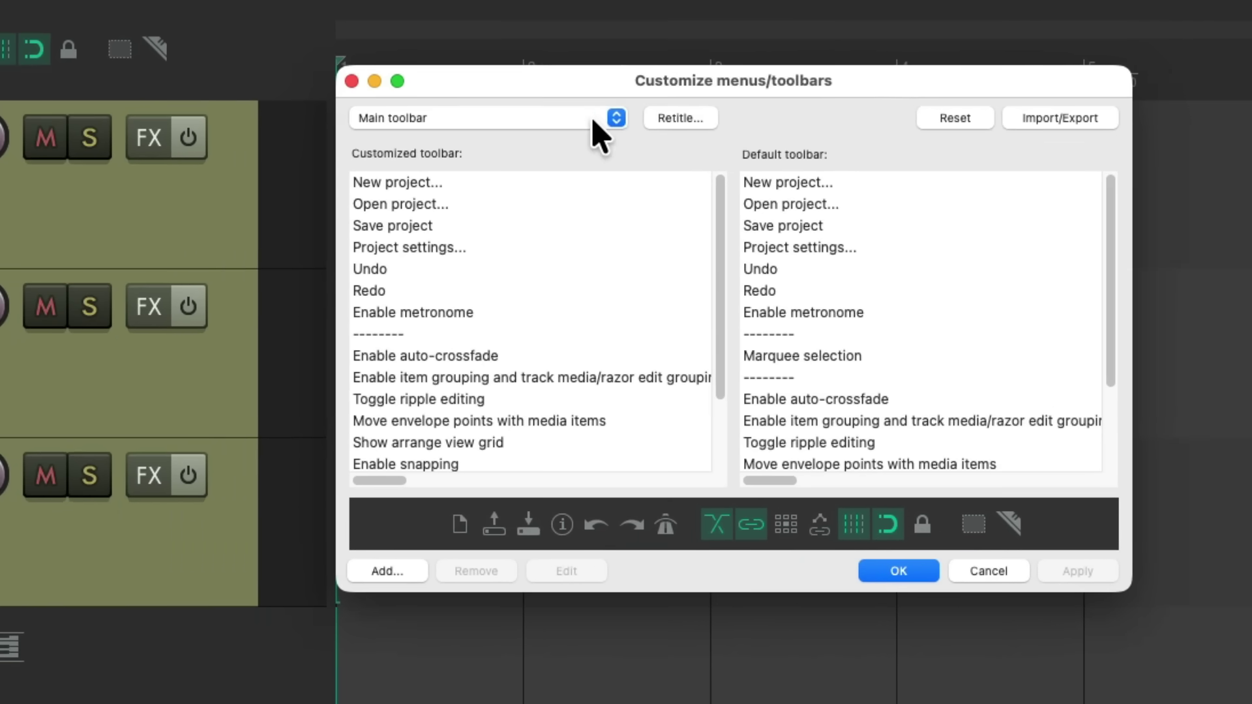
left_click(594, 121)
left_click(587, 148)
right_click(547, 276)
left_click(555, 293)
type("theme")
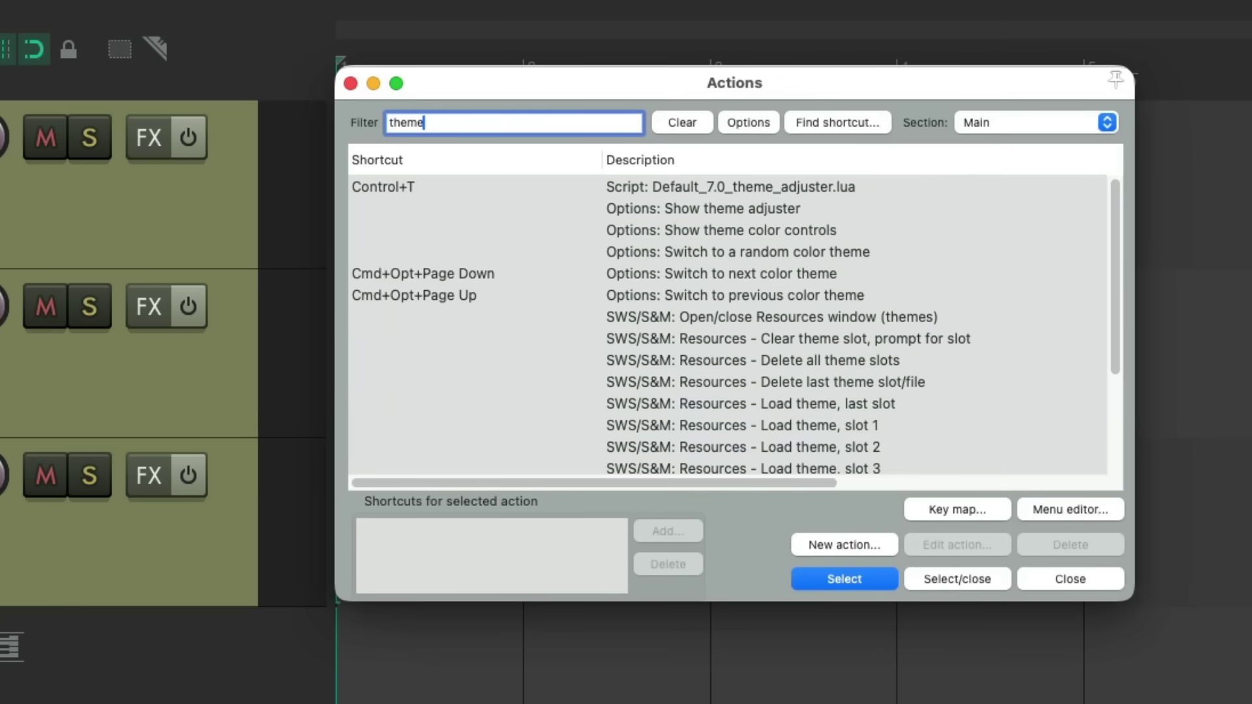
left_click(659, 188)
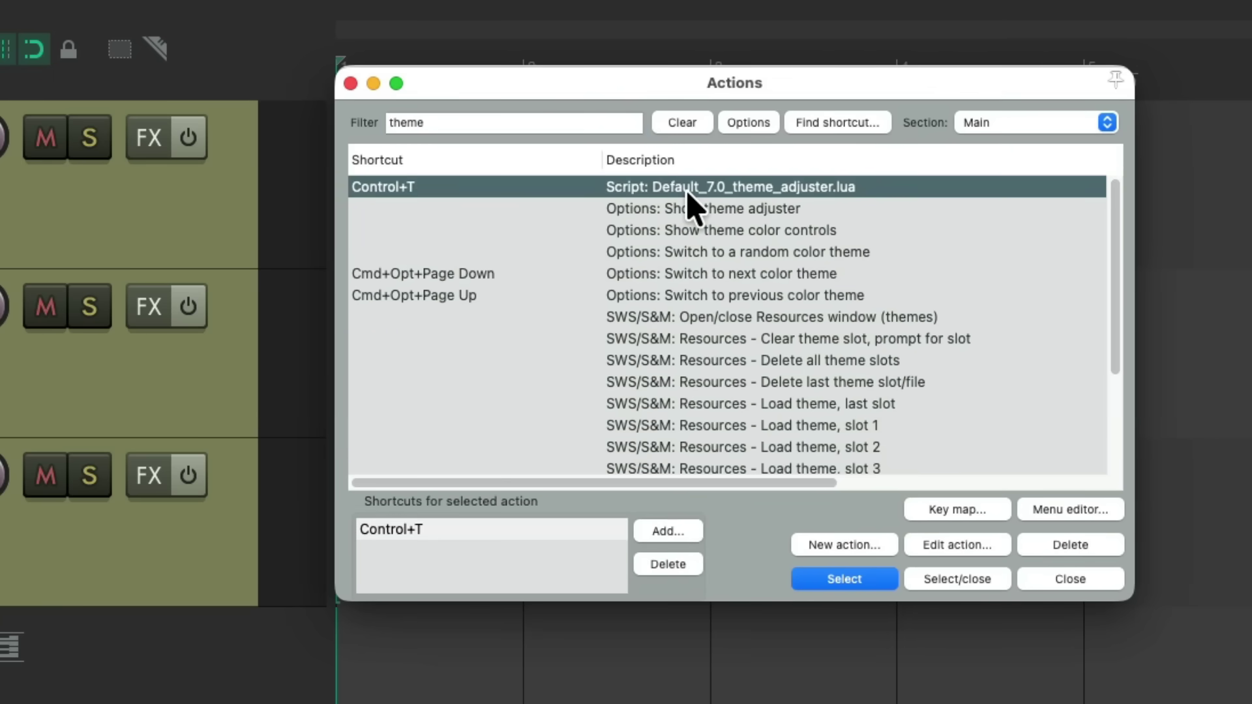
double_click(687, 196)
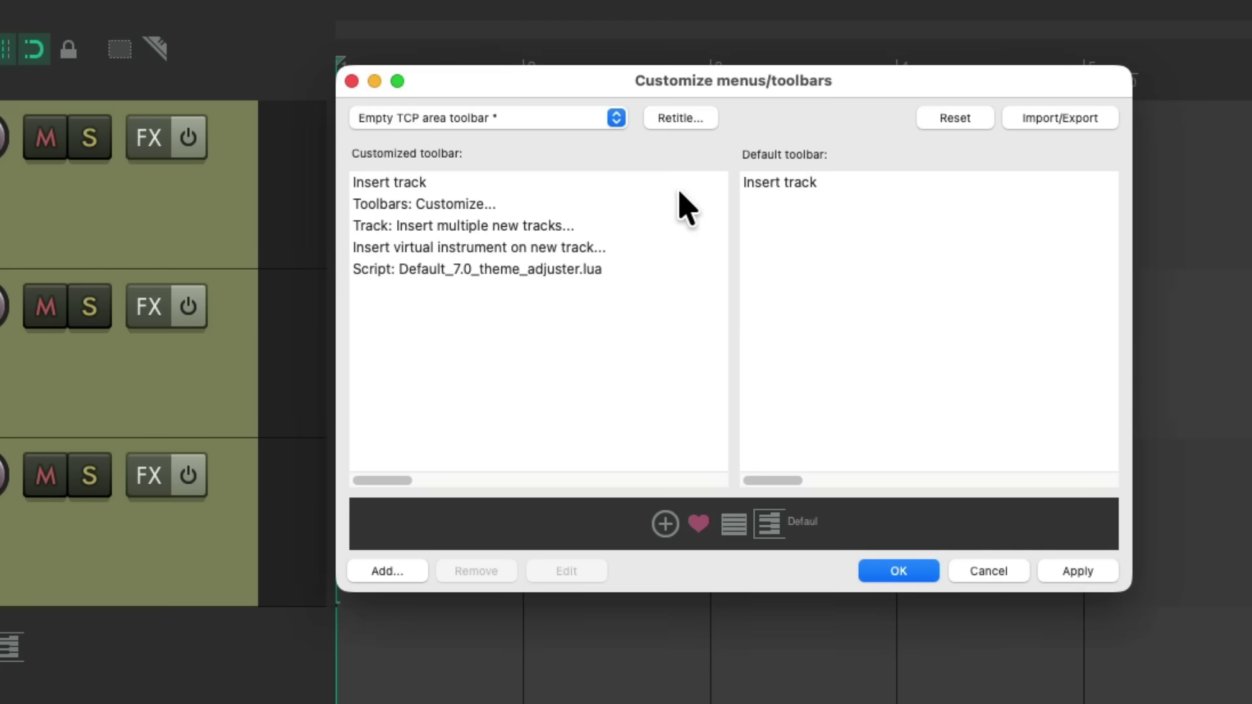
Assign the T-shirt icon to the theme adjuster script and save the toolbar customization
left_click(621, 274)
left_click(800, 522)
left_click(788, 499)
scroll(788, 512, "down", 5)
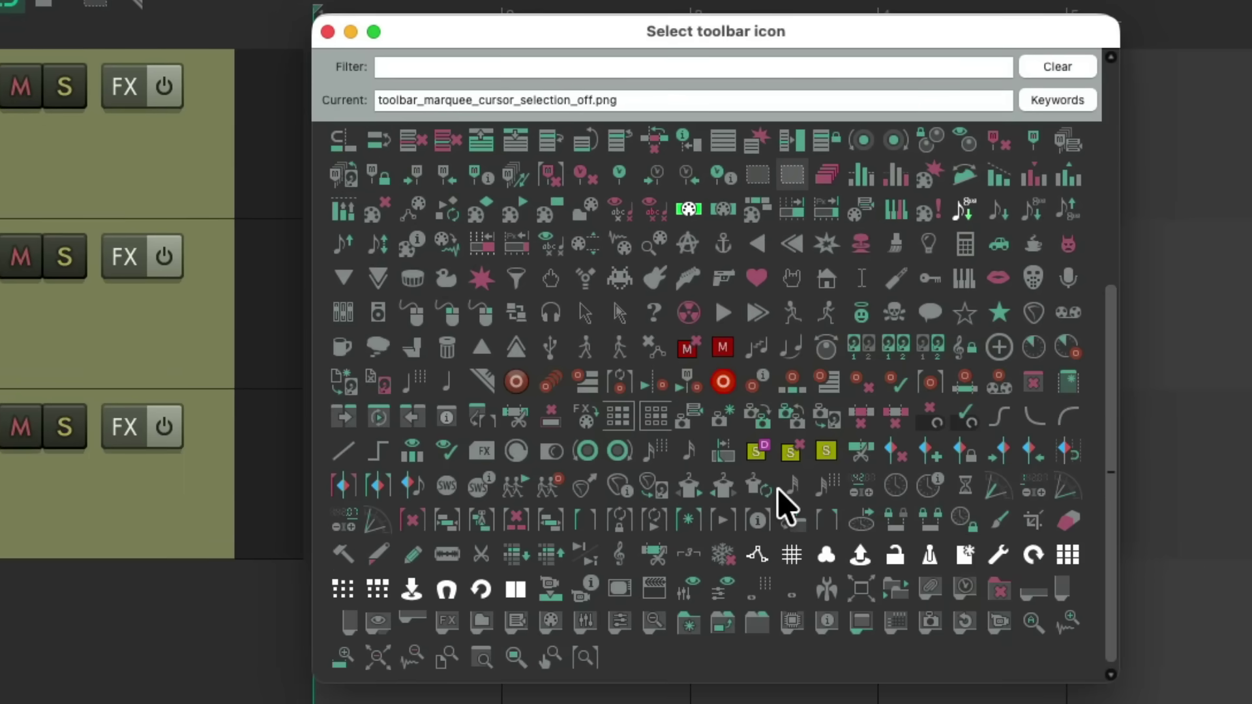
left_click(697, 486)
double_click(688, 487)
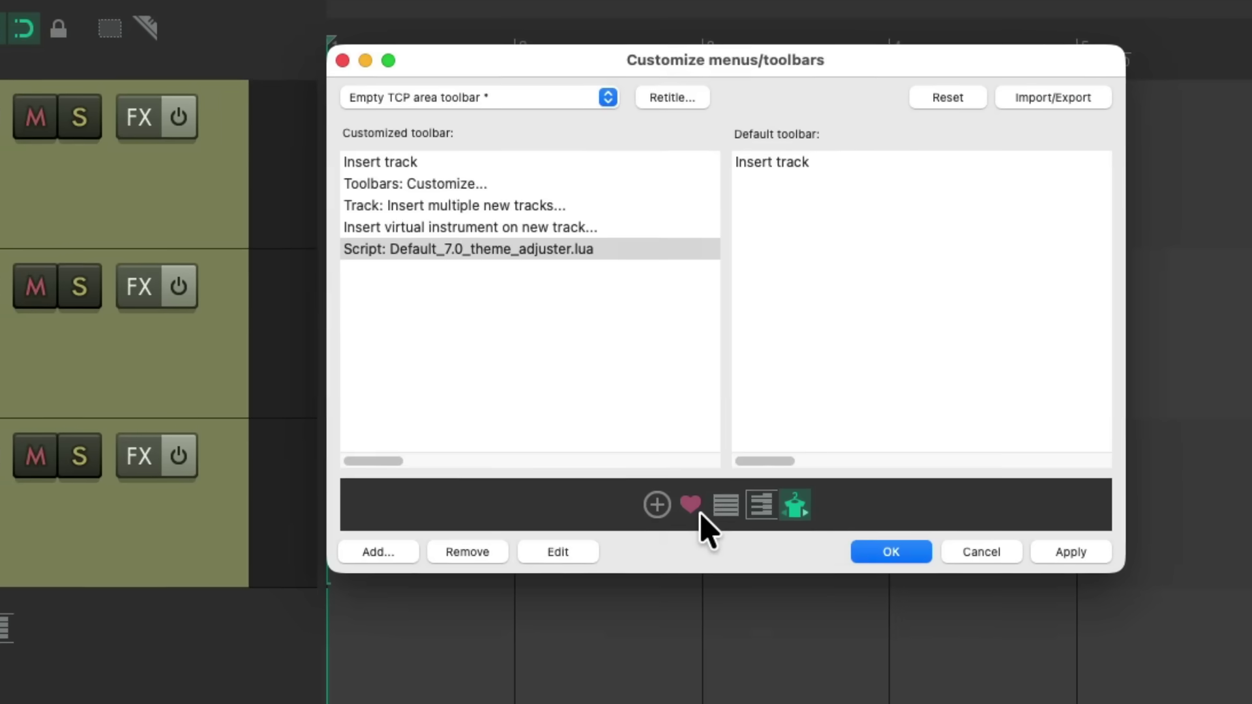
key("Return")
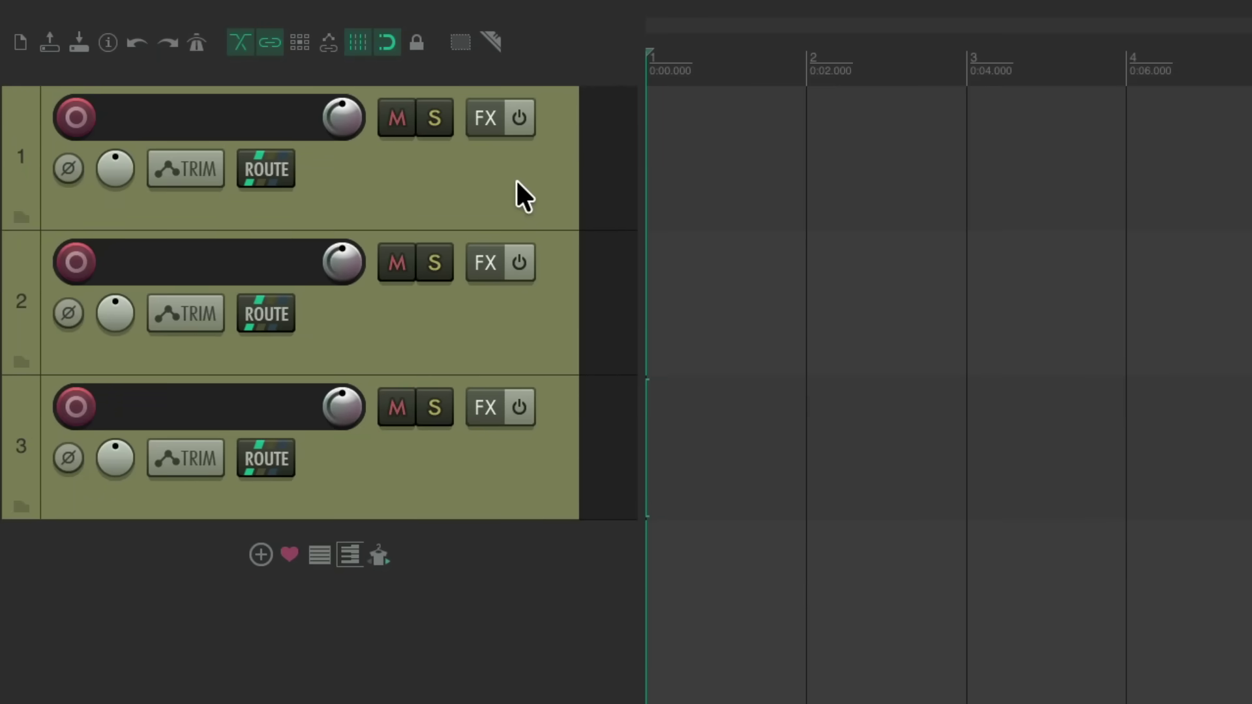
Open the Default 7.0 Theme Adjuster from the empty track area and examine its track controls settings
left_click(381, 555)
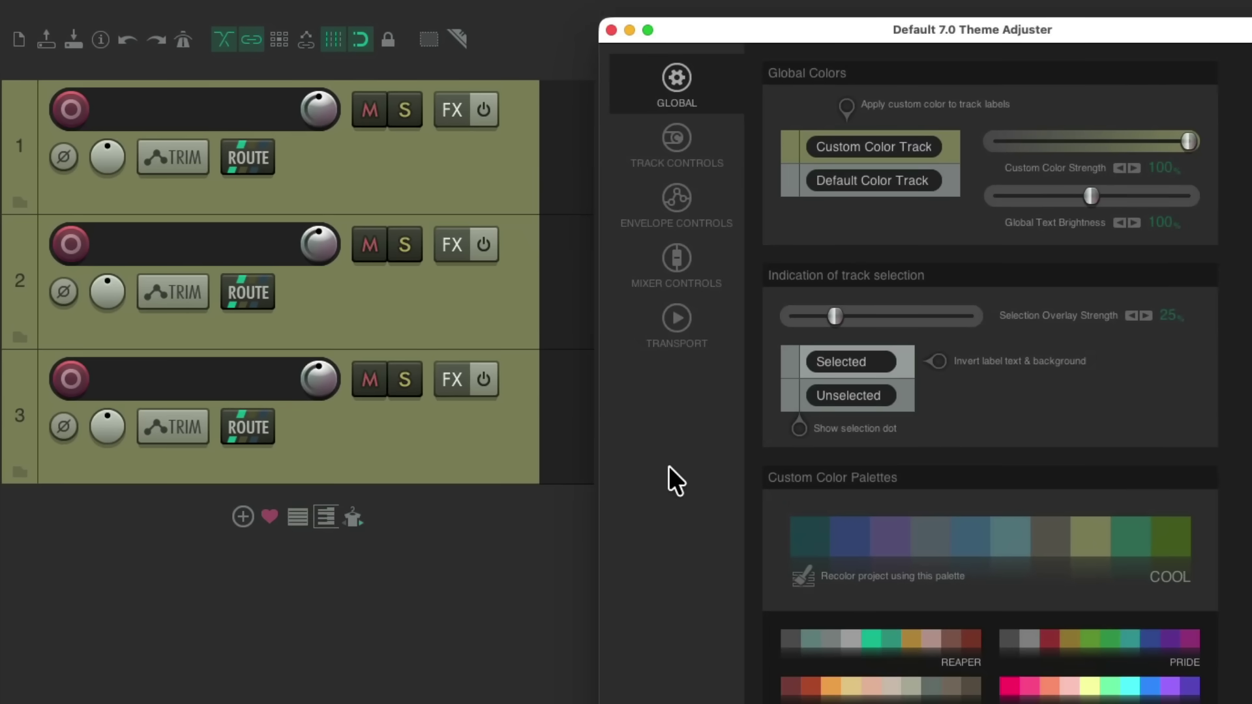
left_click(668, 147)
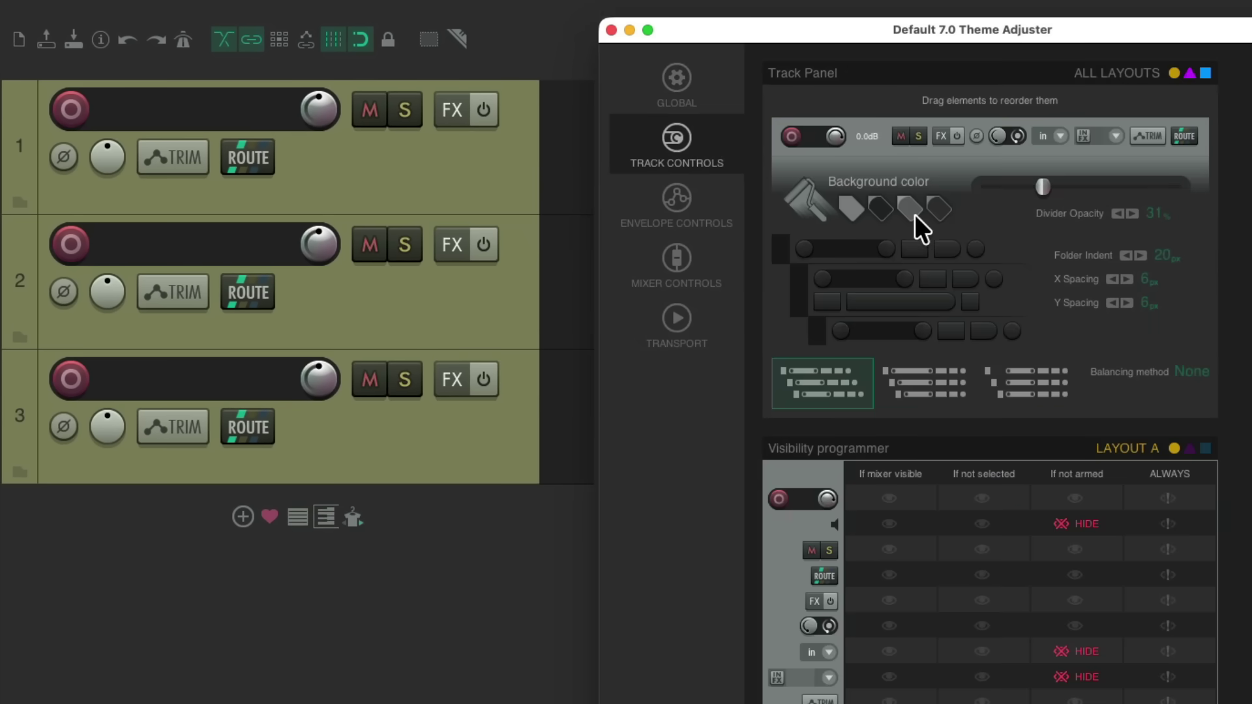
mouse_move(949, 135)
left_mouse_down()
mouse_move(908, 135)
mouse_move(953, 135)
left_mouse_up()
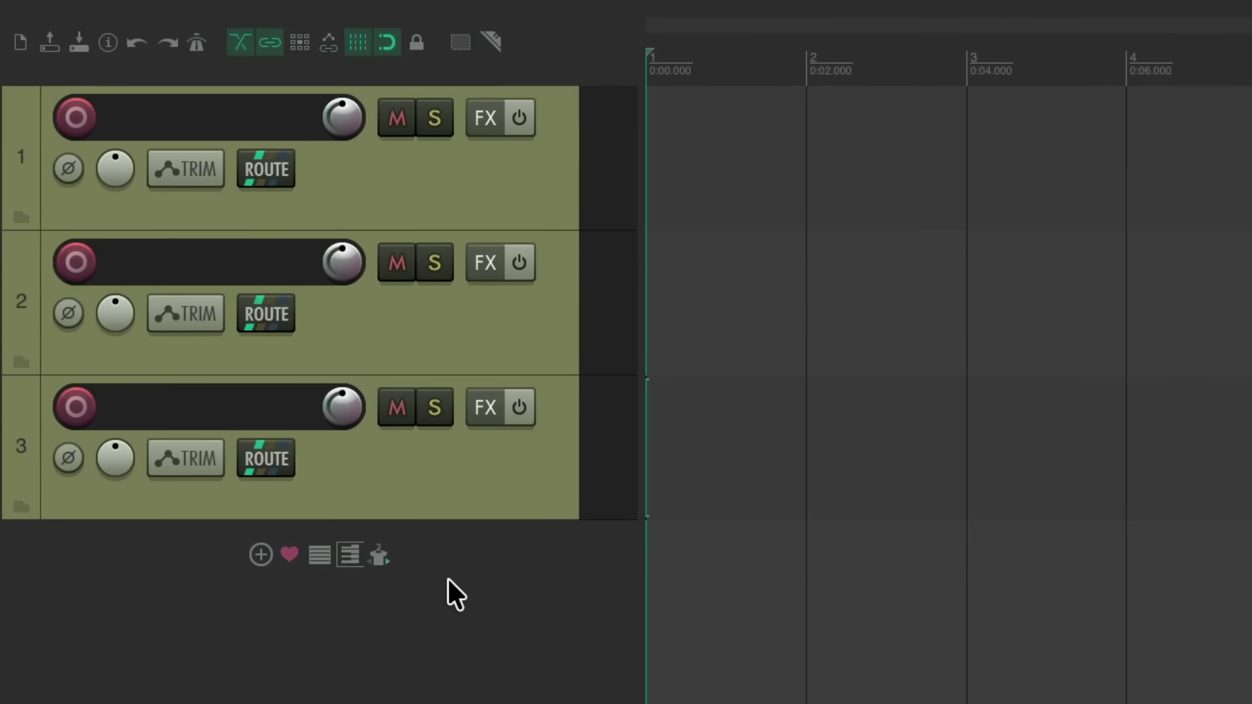
left_click(378, 555)
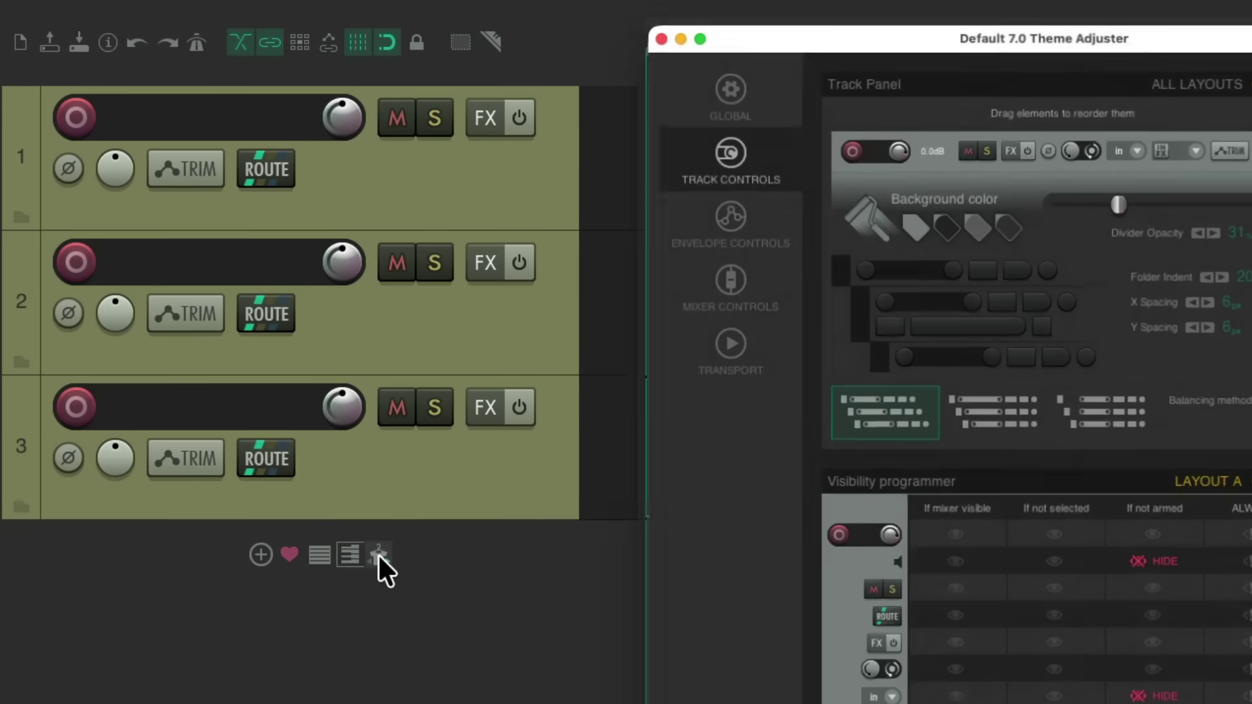
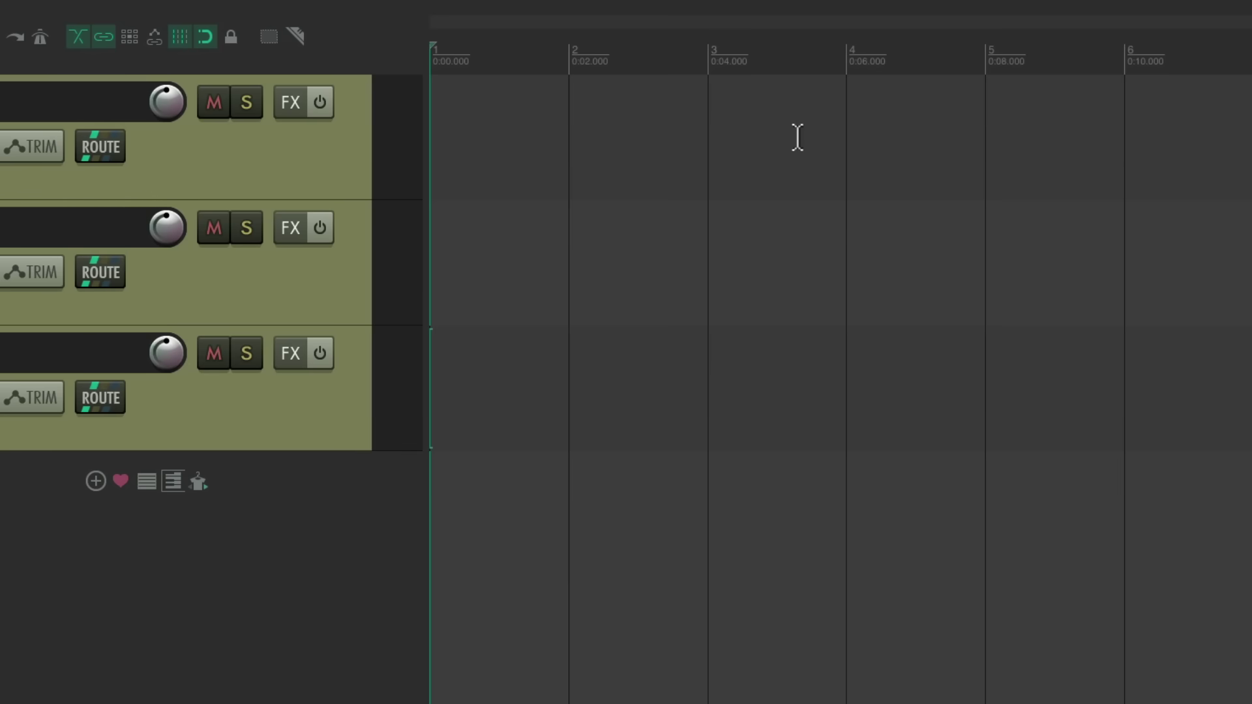
Draw a MIDI item about one and a half measures long from bar 3 on each track and place the edit cursor at bar 3
left_click_drag(740, 148, 919, 140)
left_click_drag(740, 304, 923, 279)
left_click_drag(728, 400, 919, 398)
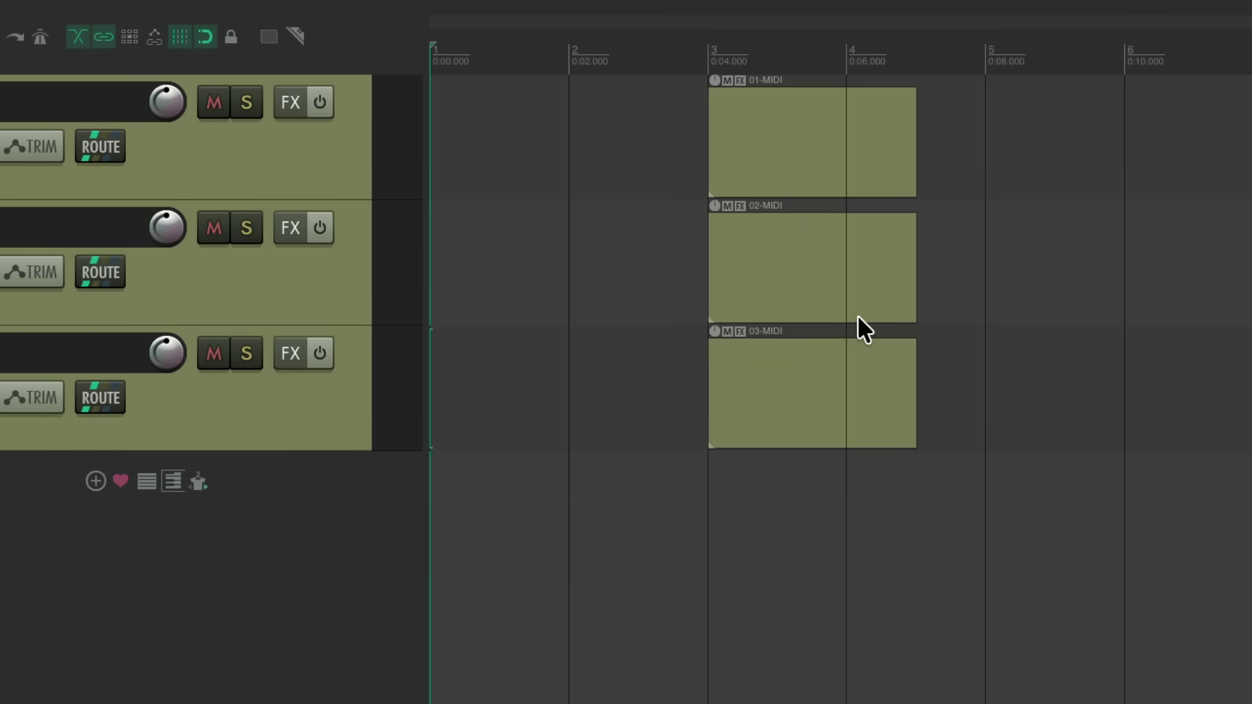
left_click(707, 55)
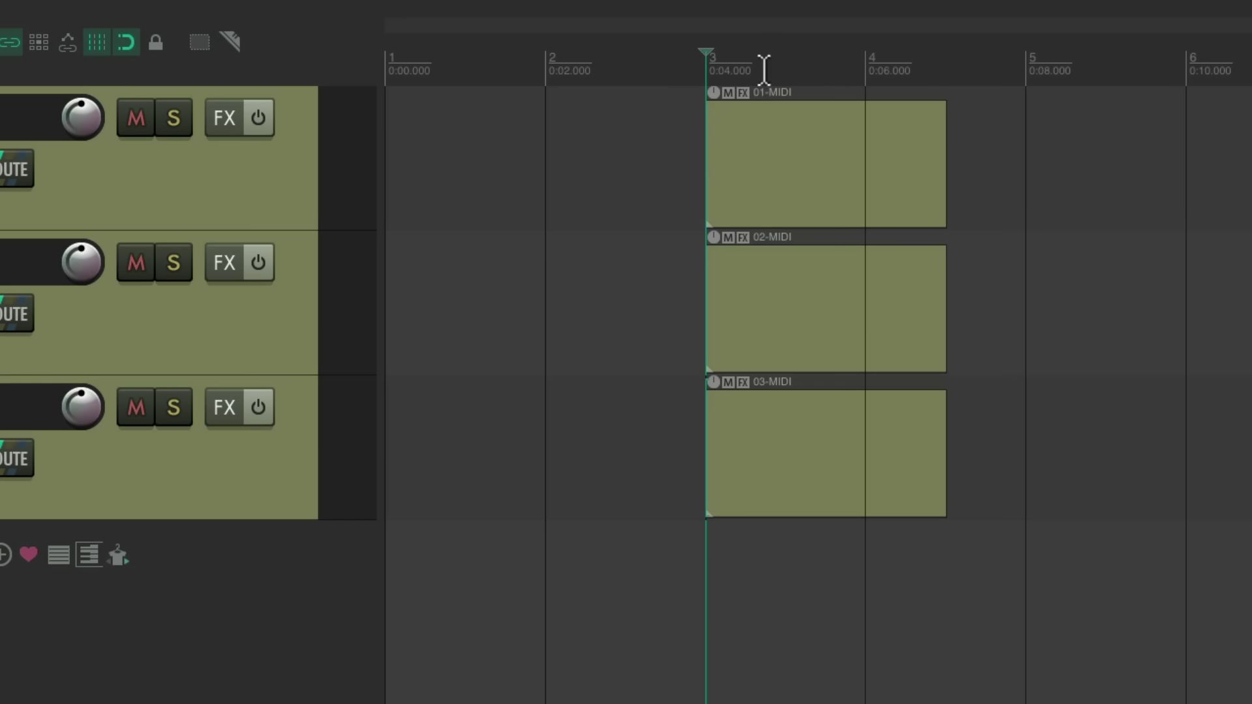
Find the custom action "Zero Time and Bar 1" and examine the two ruler actions it contains
key("shift+slash")
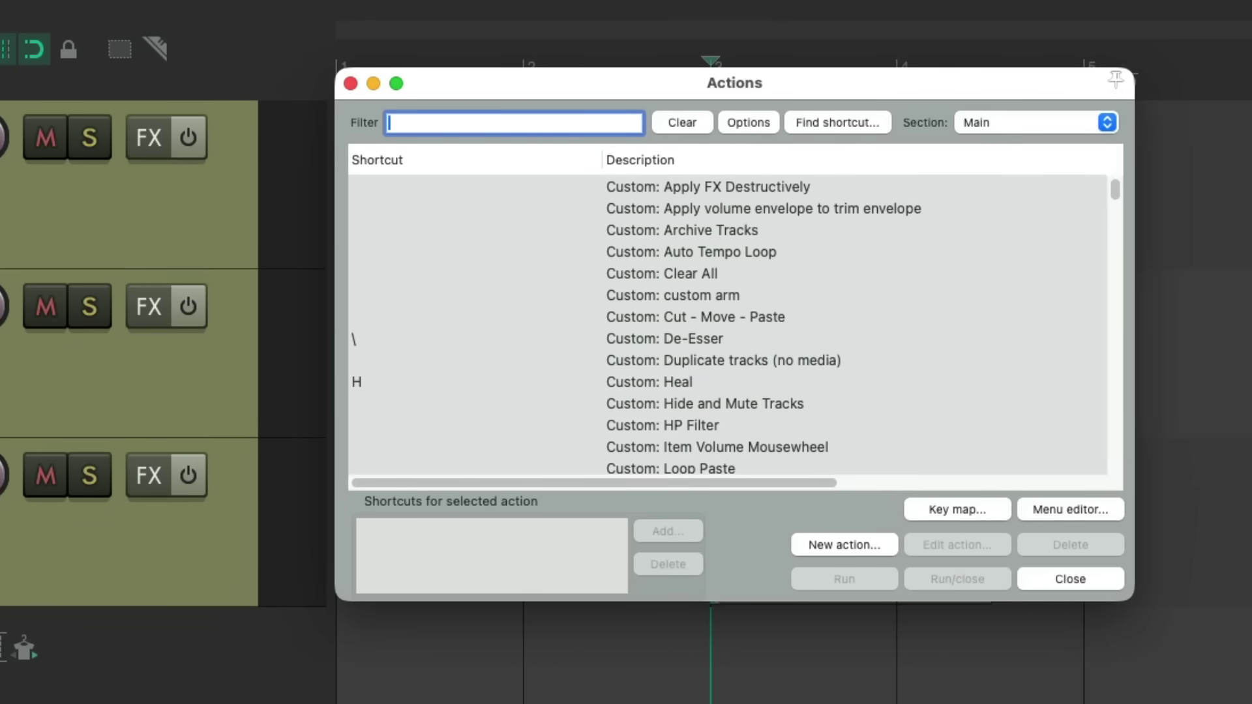
type("zero")
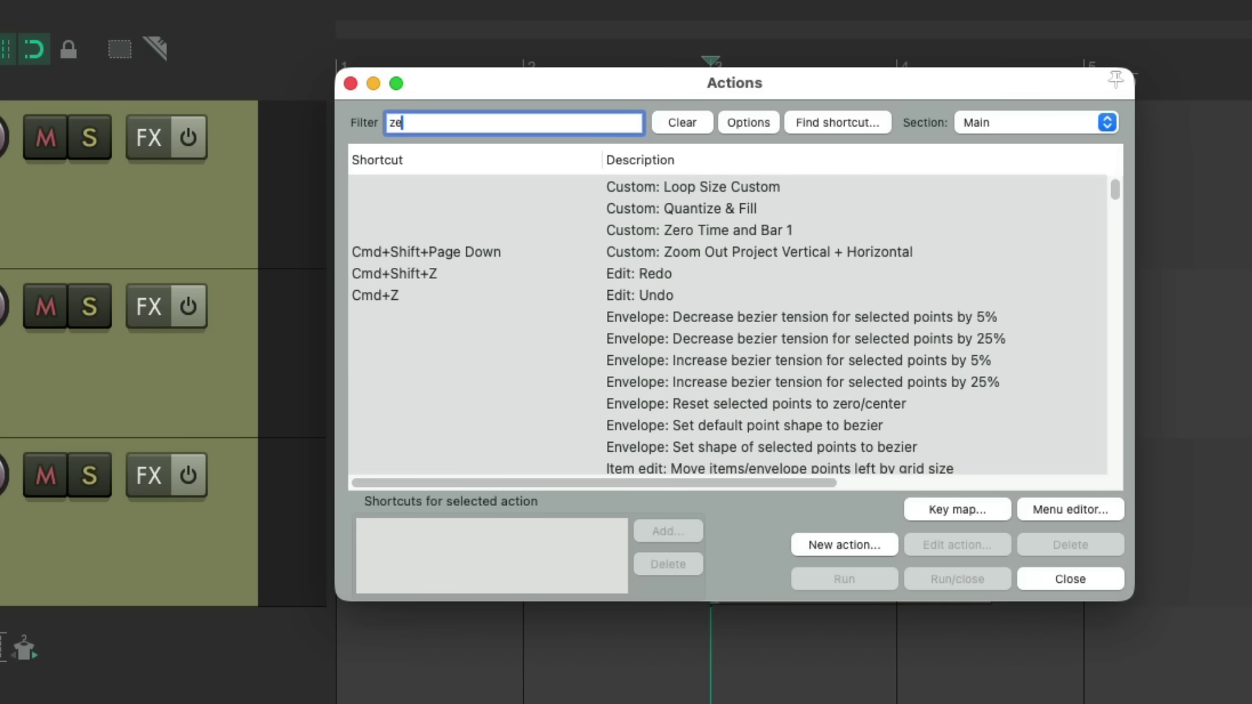
left_click(823, 188)
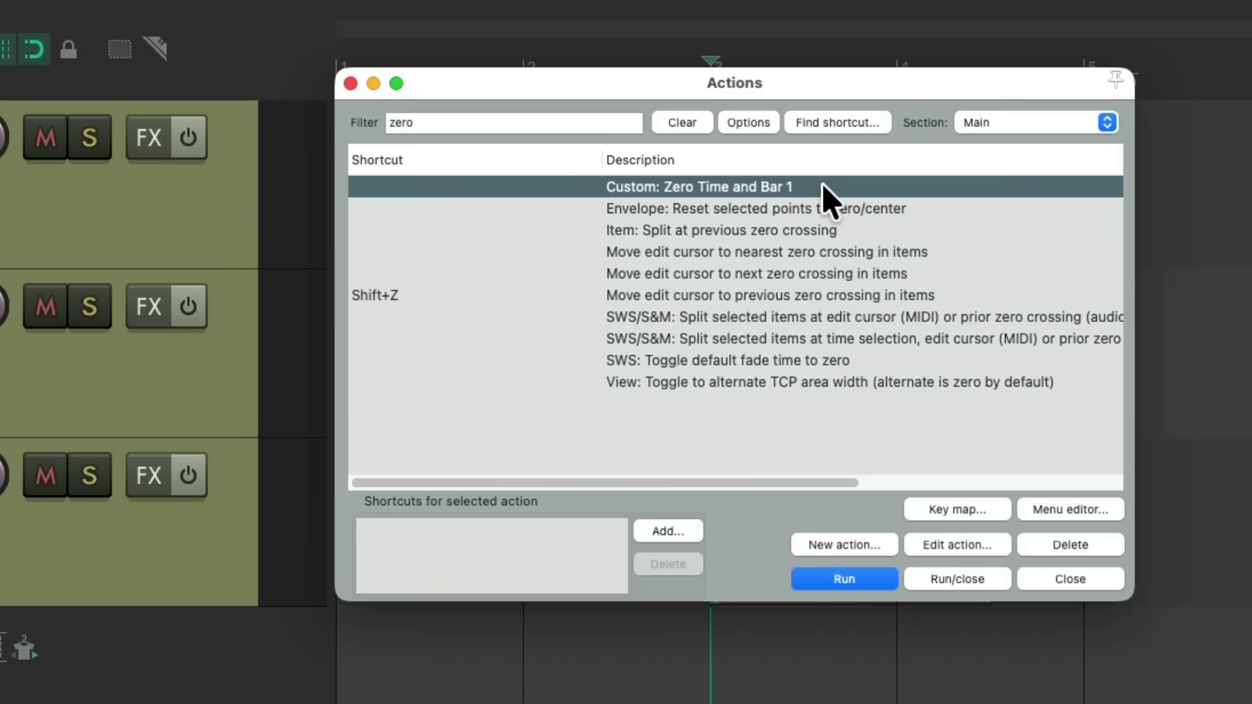
left_click(956, 548)
left_click(923, 158)
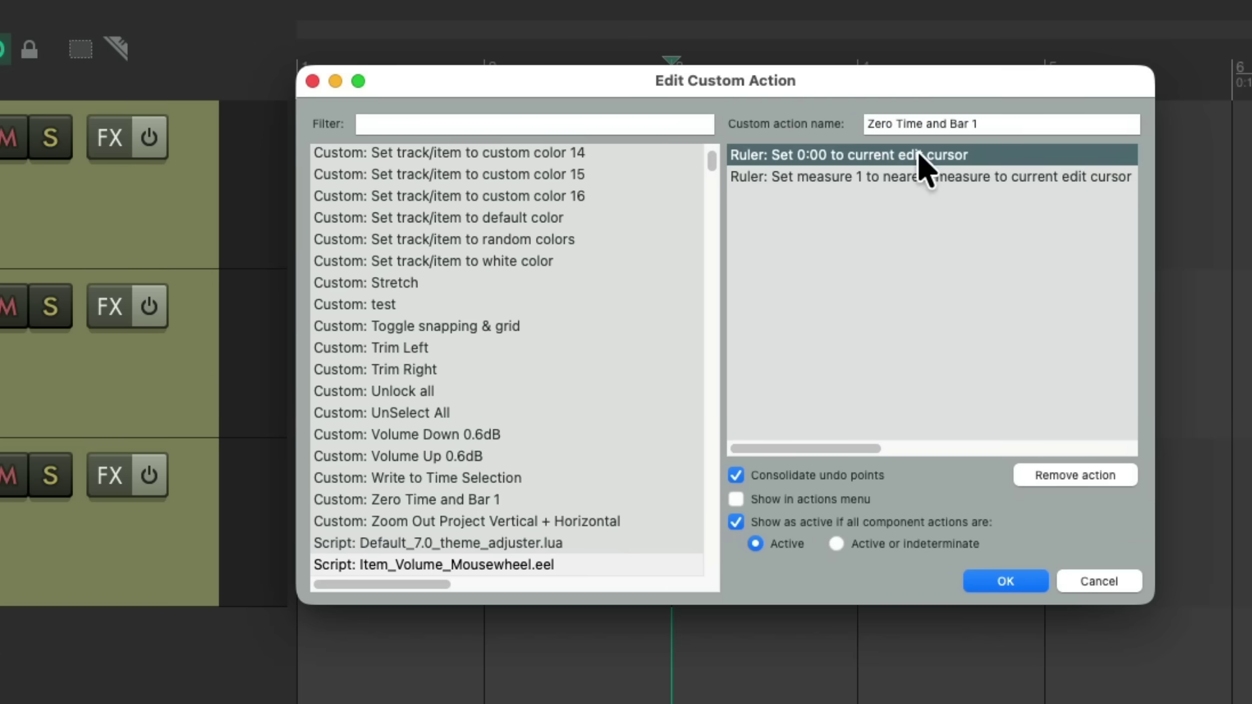
left_click(901, 181)
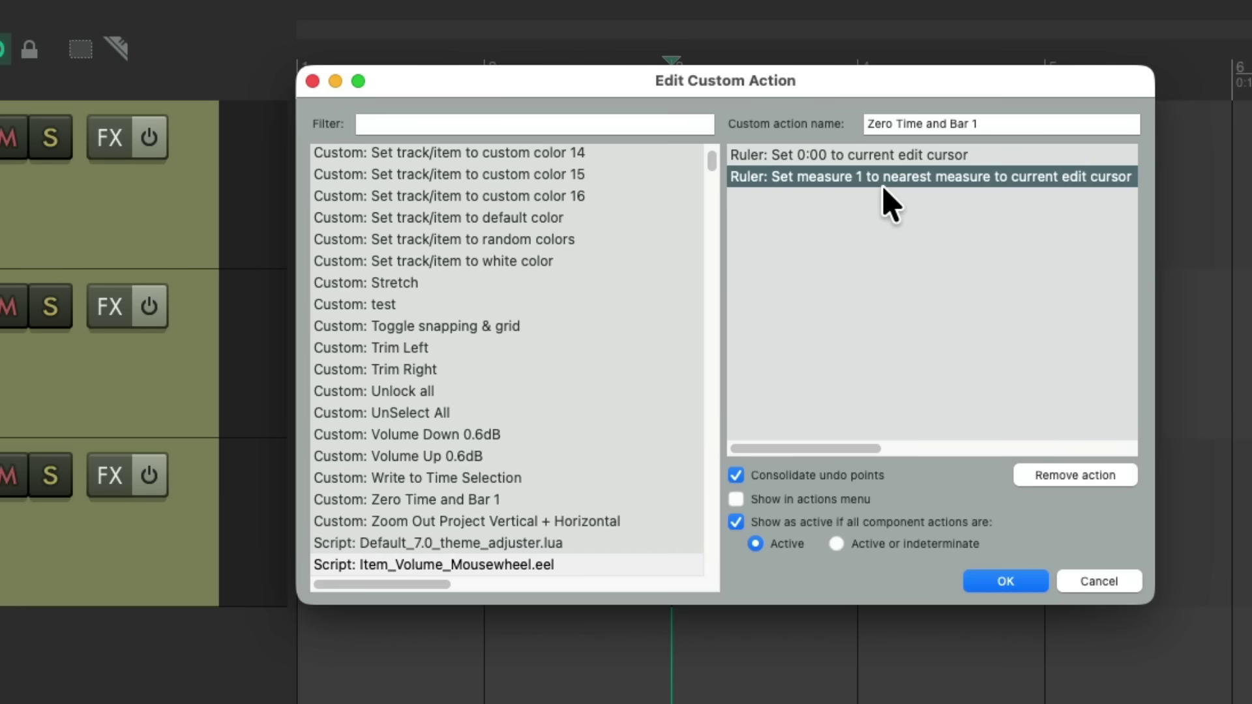
left_click(996, 584)
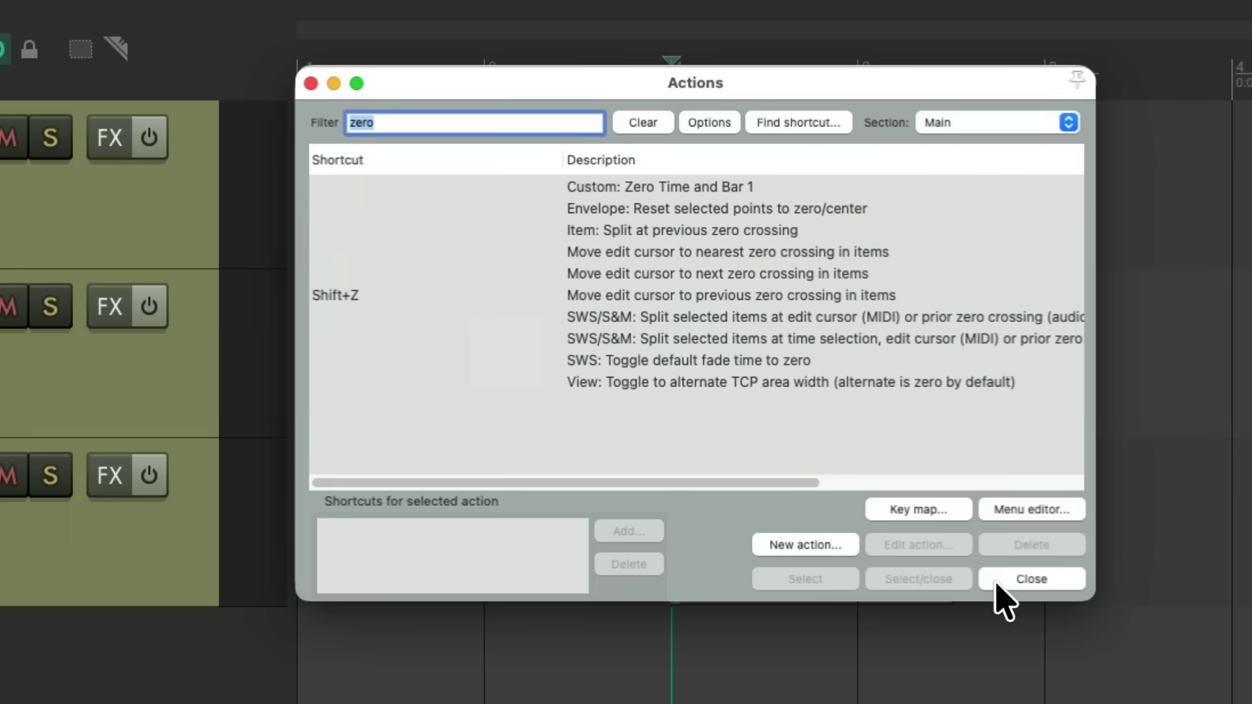
Add "Custom: Zero Time and Bar 1" to the Empty TCP area toolbar, assign it the clock icon and save the customization
left_click(821, 186)
double_click(821, 186)
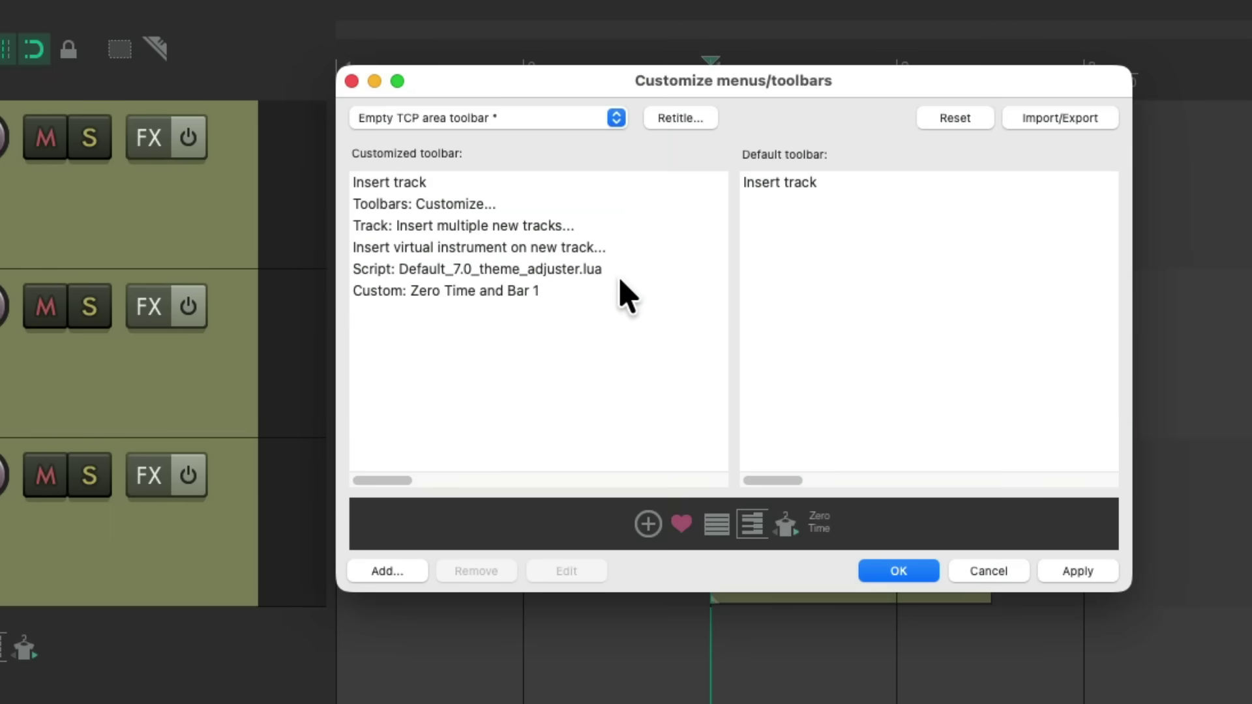
left_click(544, 290)
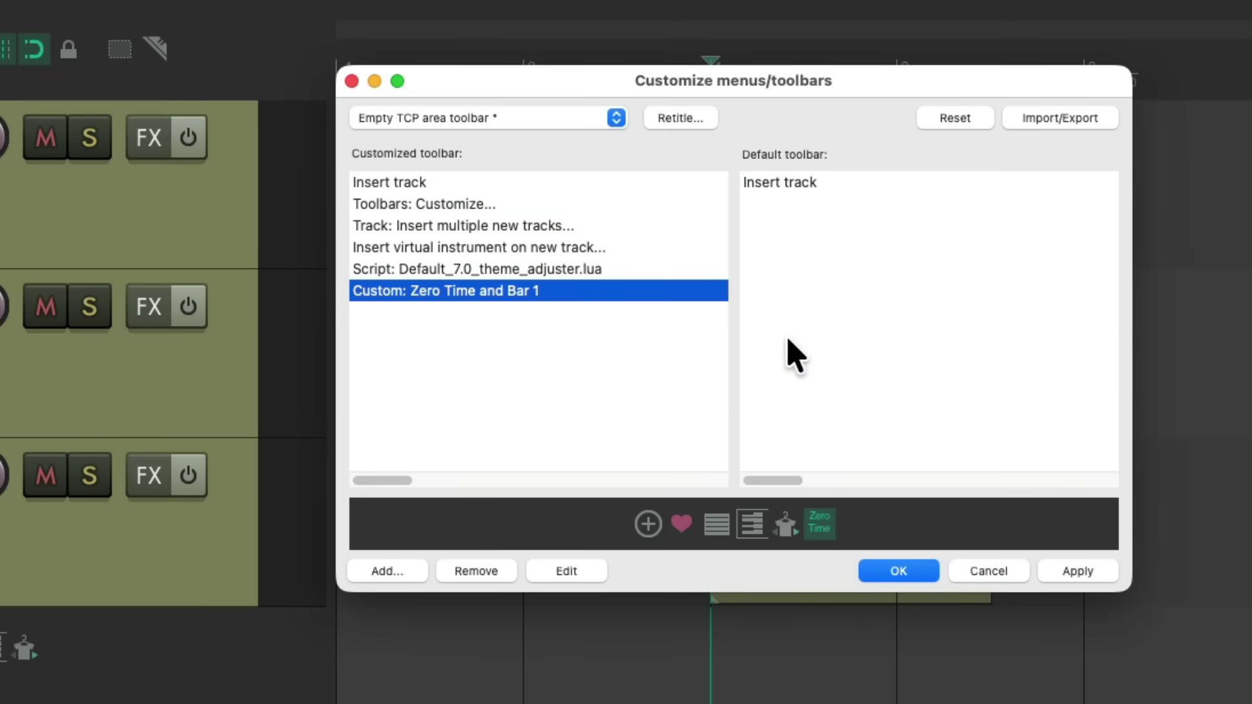
left_click(823, 524)
scroll(723, 440, "down", 5)
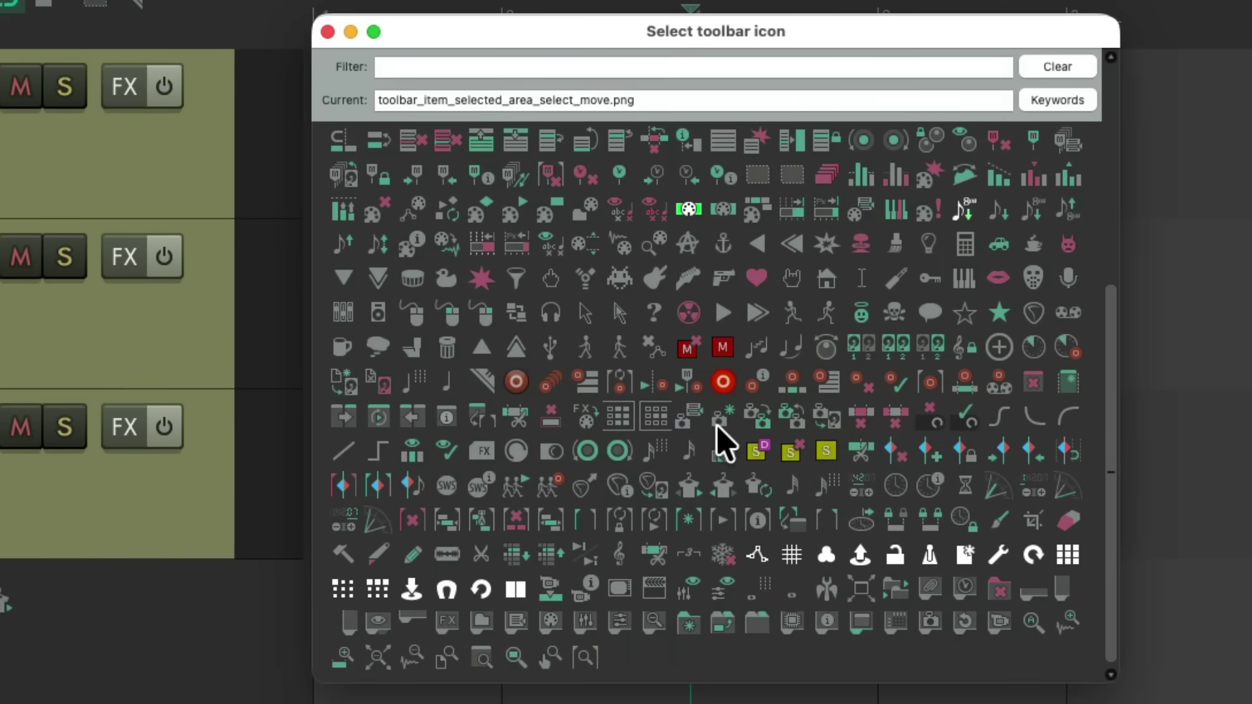
left_click(896, 491)
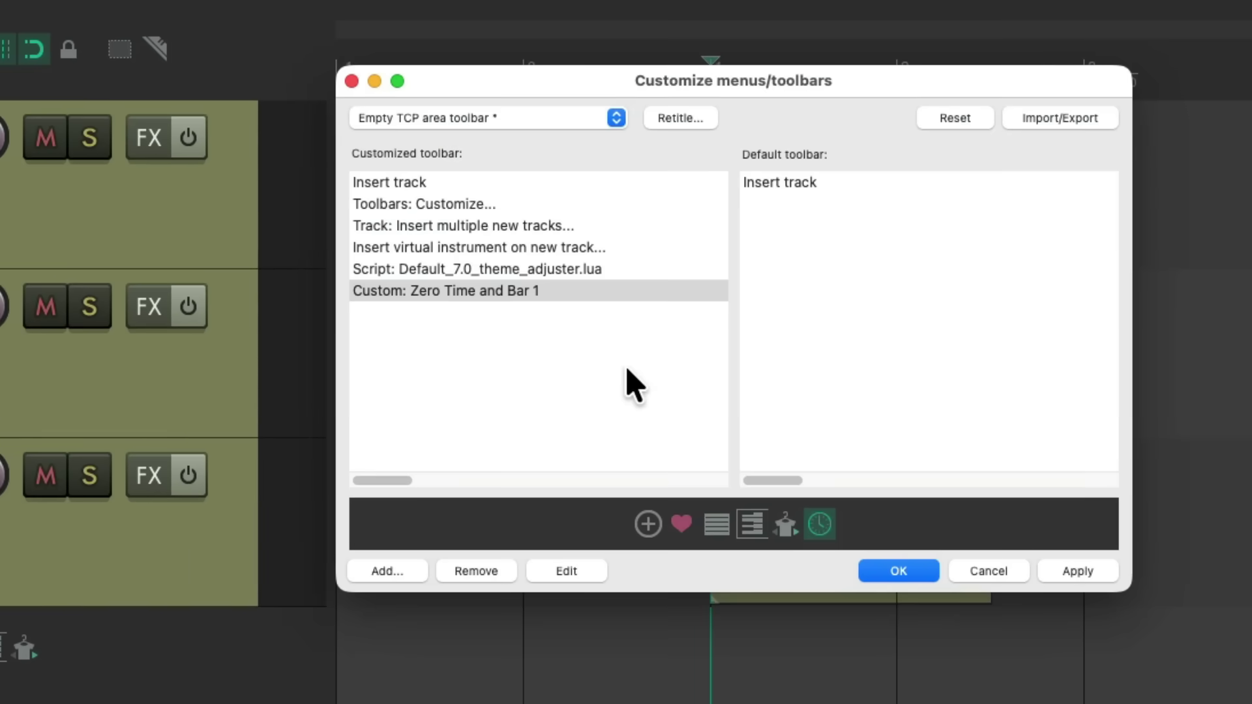
key("Return")
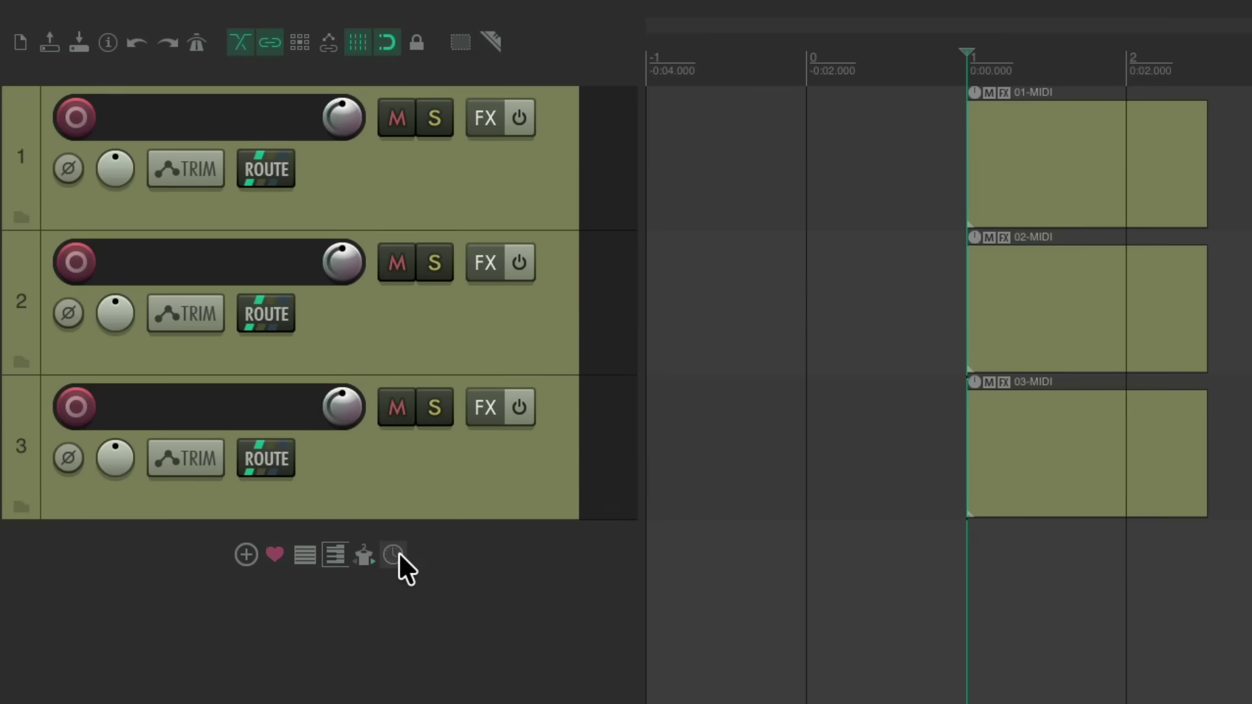
Set time zero and bar 1 to the start of the MIDI items with the "Zero Time and Bar 1" action
left_click(399, 555)
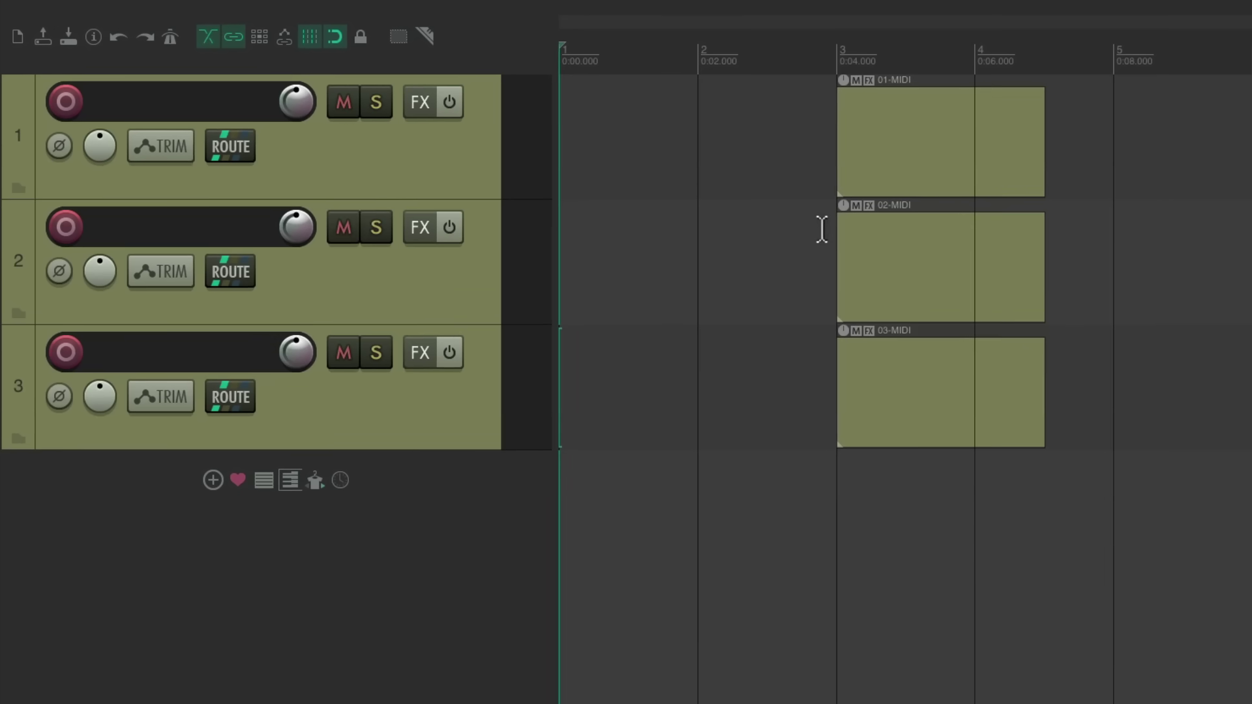
left_click(837, 39)
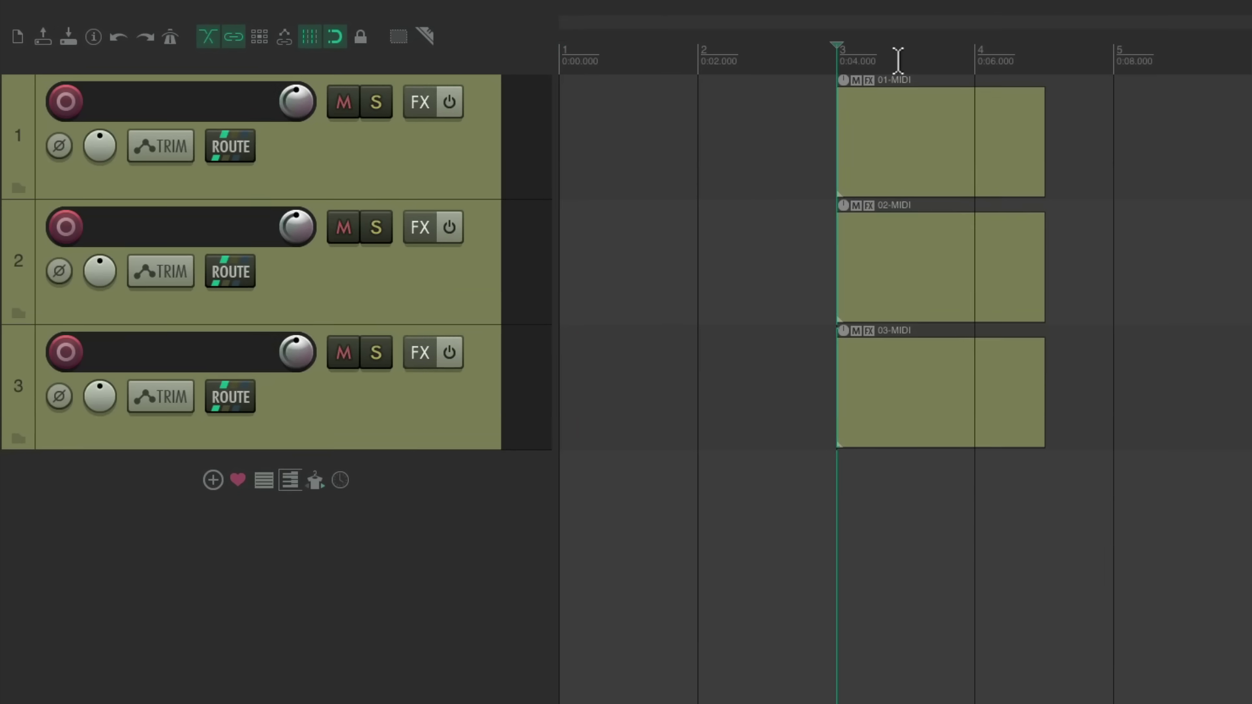
left_click(340, 479)
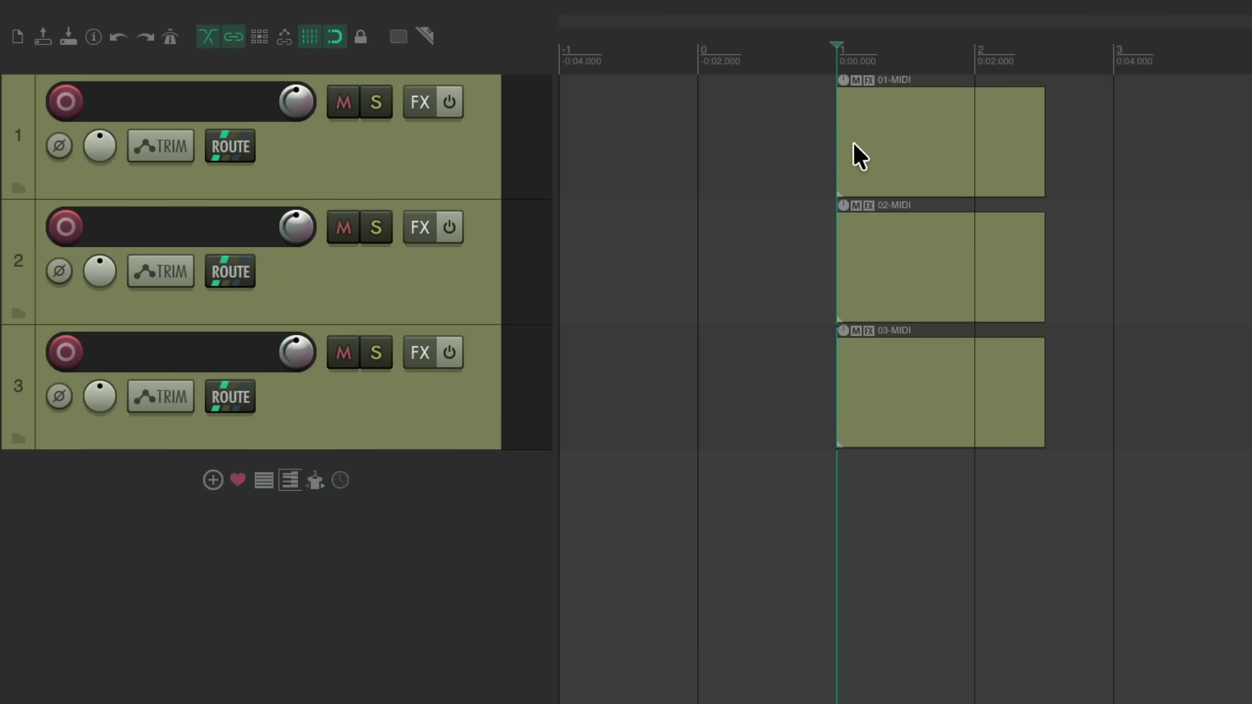
Move time zero and bar 1 to one measure before the MIDI items, then to the very start of the timeline
left_click(699, 59)
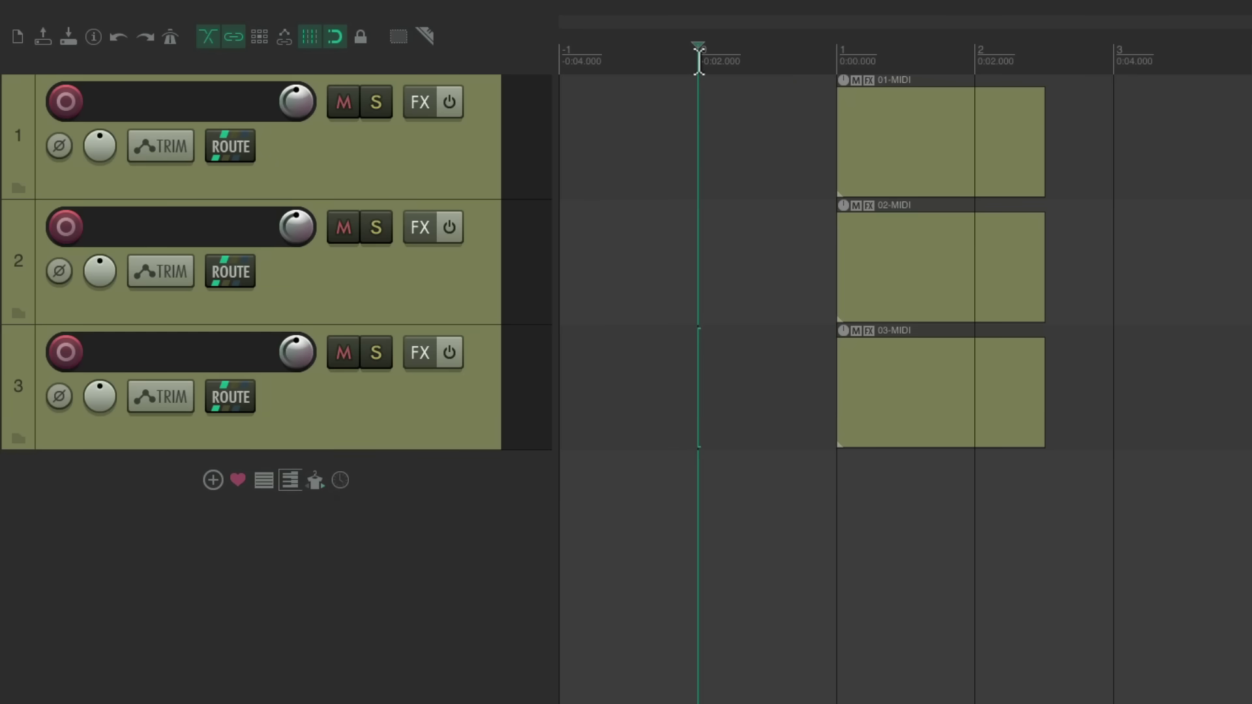
left_click(340, 488)
left_click(559, 61)
left_click(342, 481)
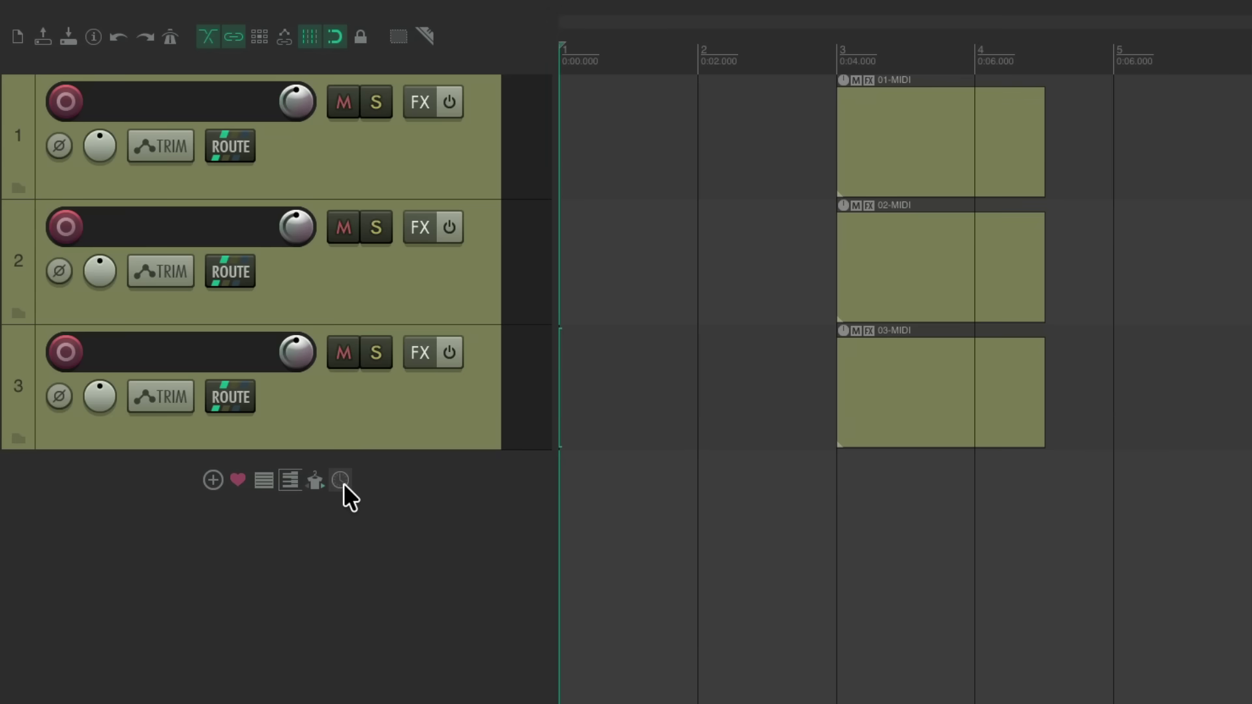
Place the edit cursor at bar 3 and make that point time zero and bar 1 again
left_click(836, 52)
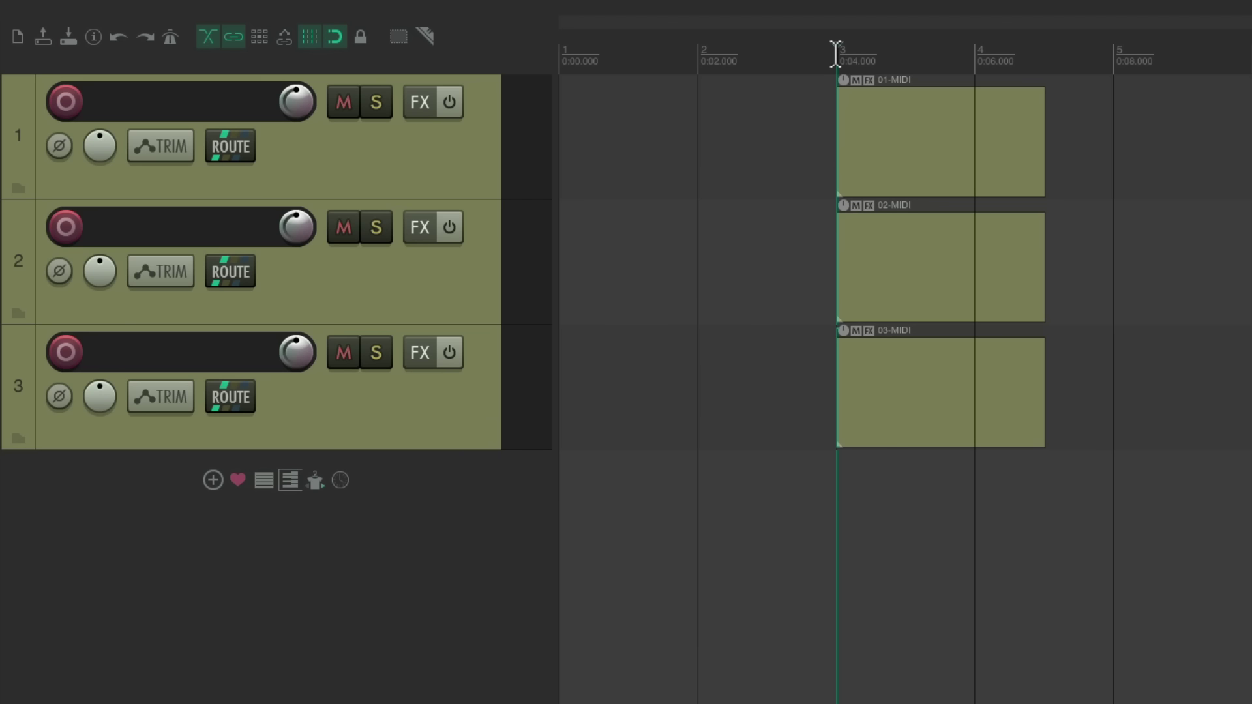
left_click(339, 482)
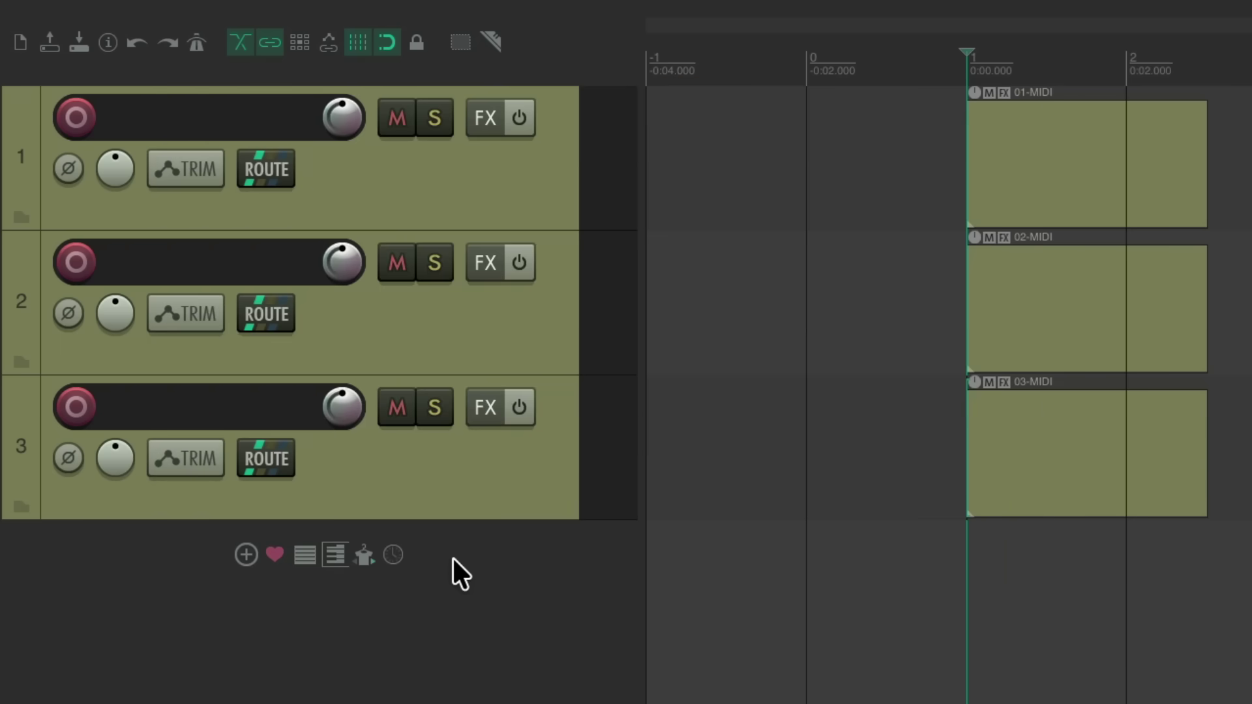
Delete the three MIDI tracks from the project
left_click(495, 470)
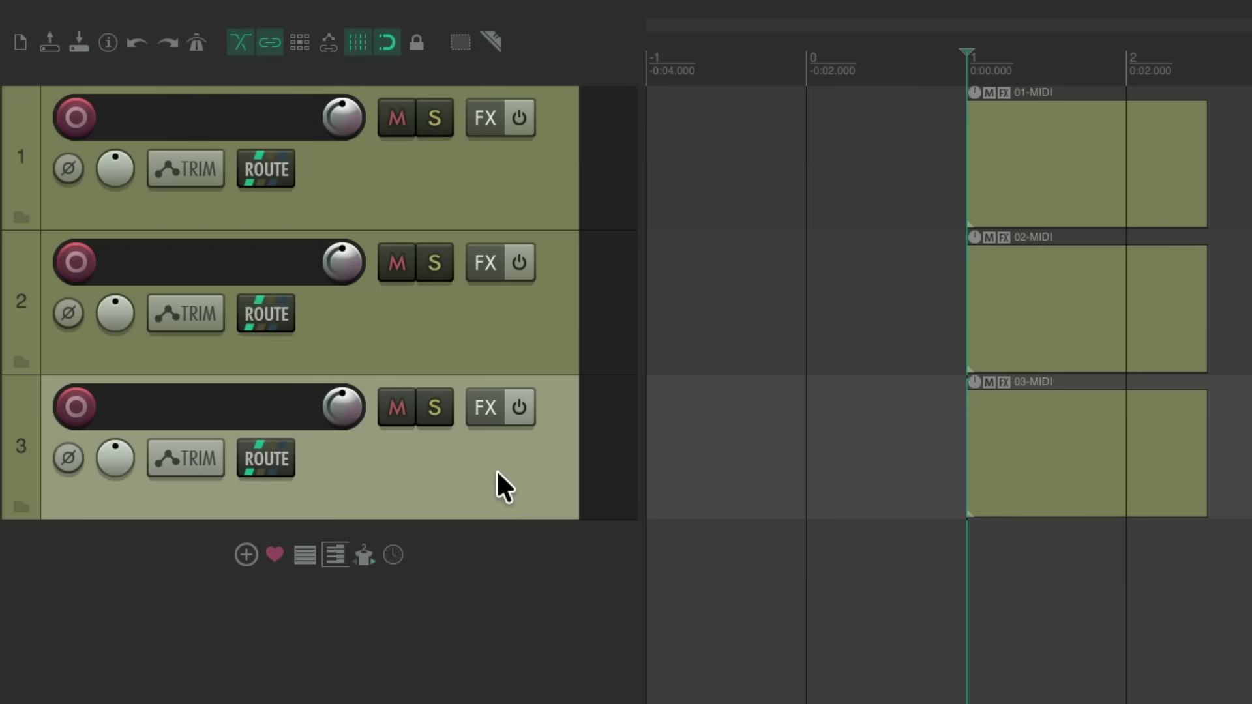
key("Delete")
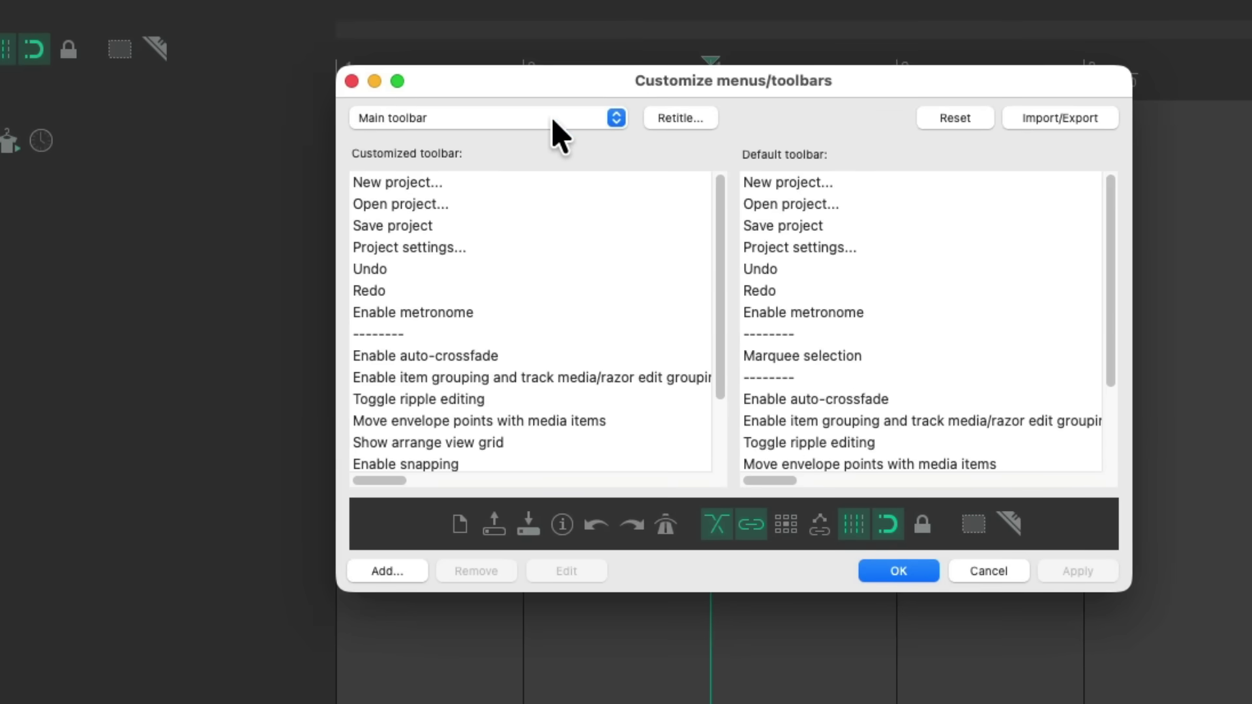
Add the SWS/S&M actions "Import tracks from track template" for slot 1 and slot 2 to the Empty TCP area toolbar
left_click(556, 123)
left_click(556, 149)
right_click(480, 355)
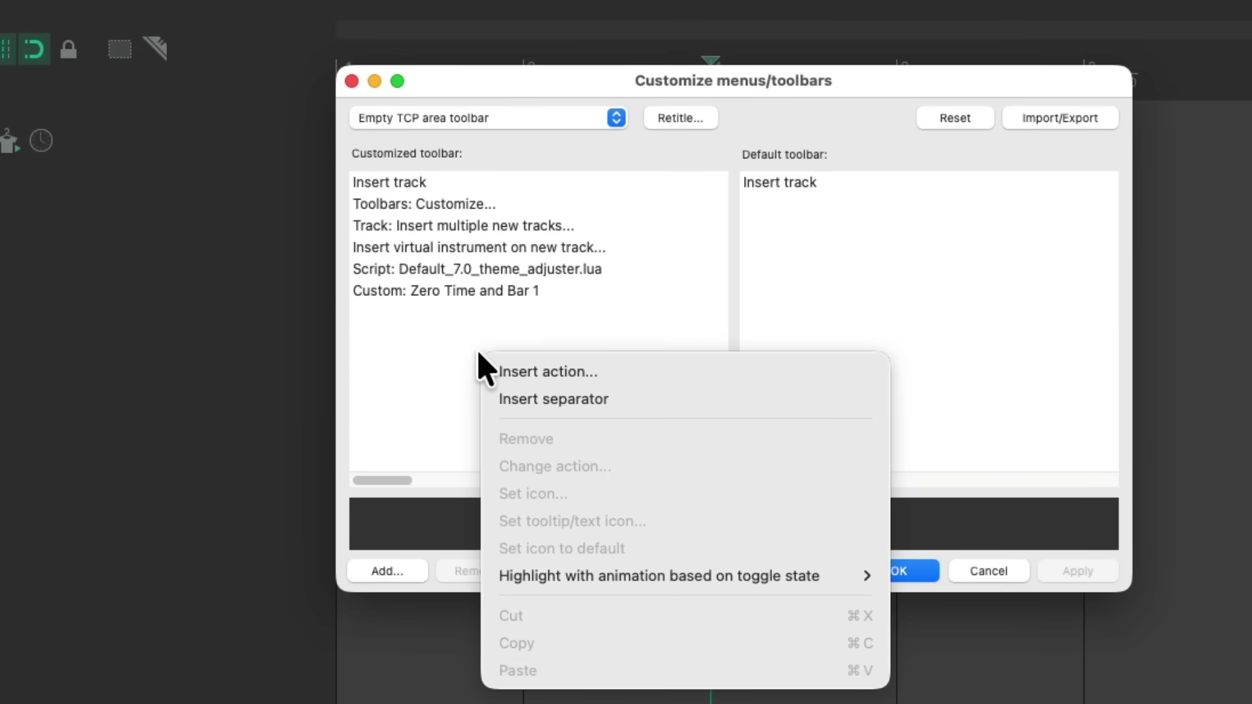
left_click(494, 373)
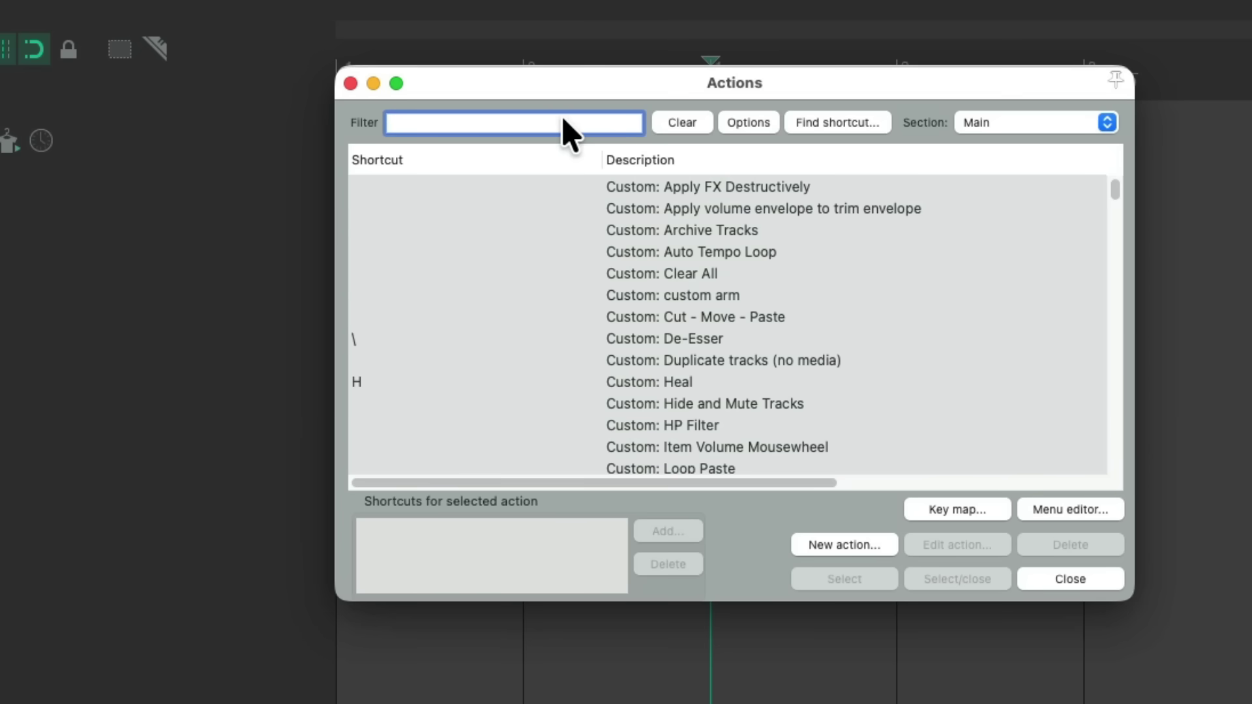
type("track template")
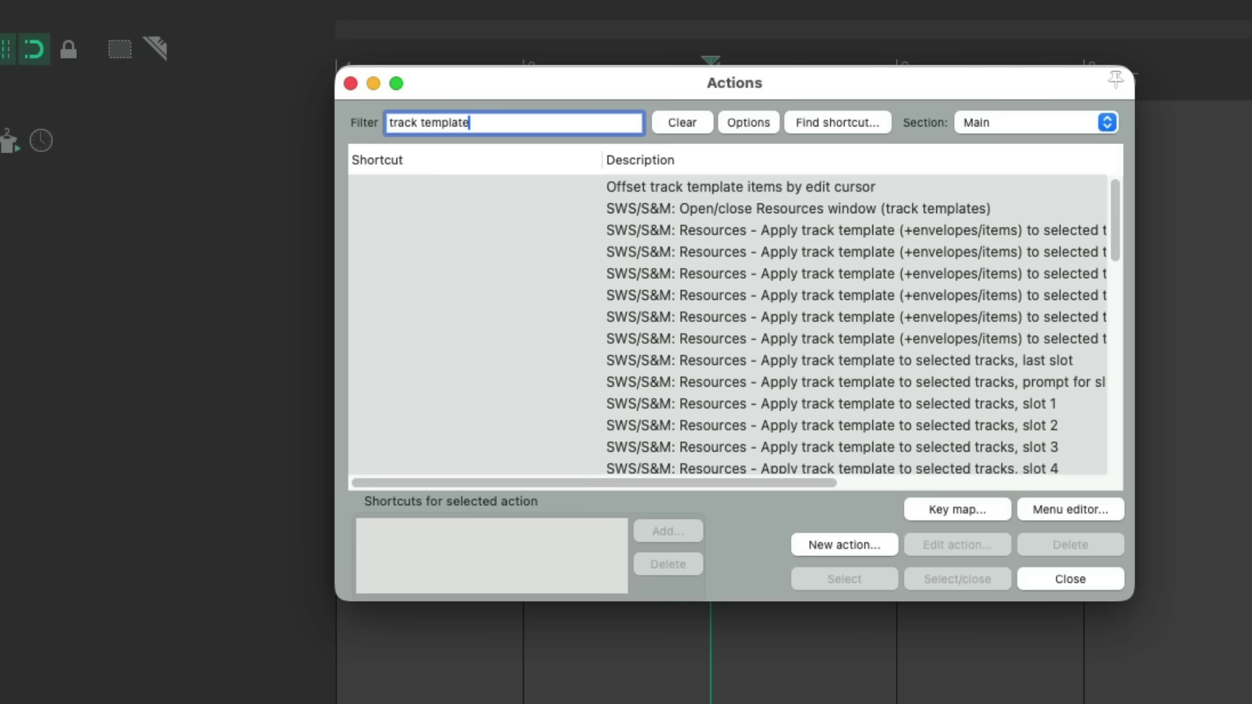
scroll(746, 330, "down", 6)
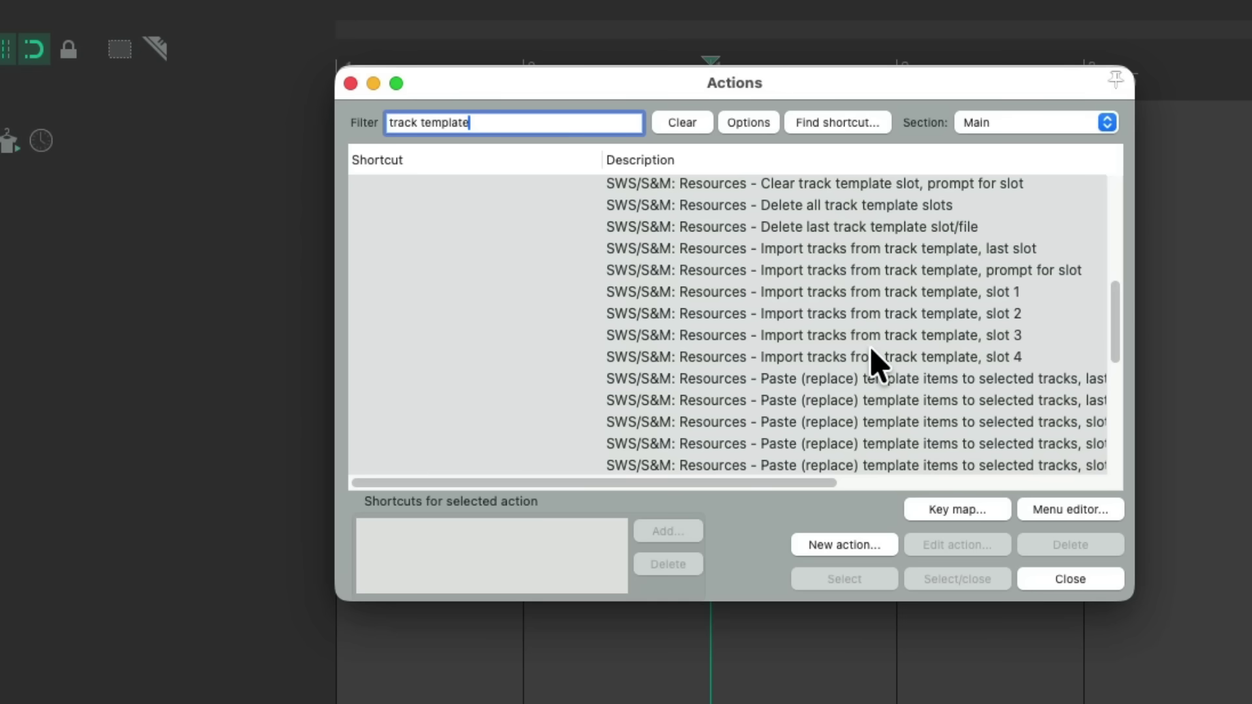
left_click(861, 298)
left_click(862, 317, "shift")
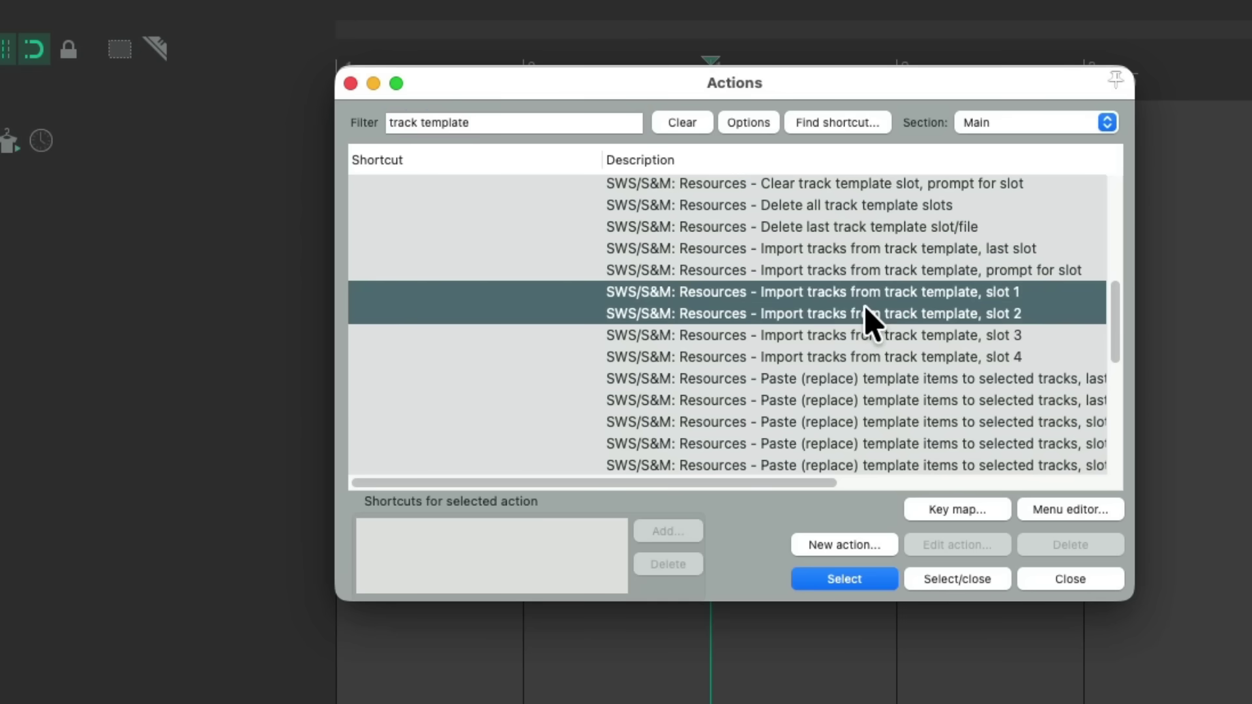
key("Return")
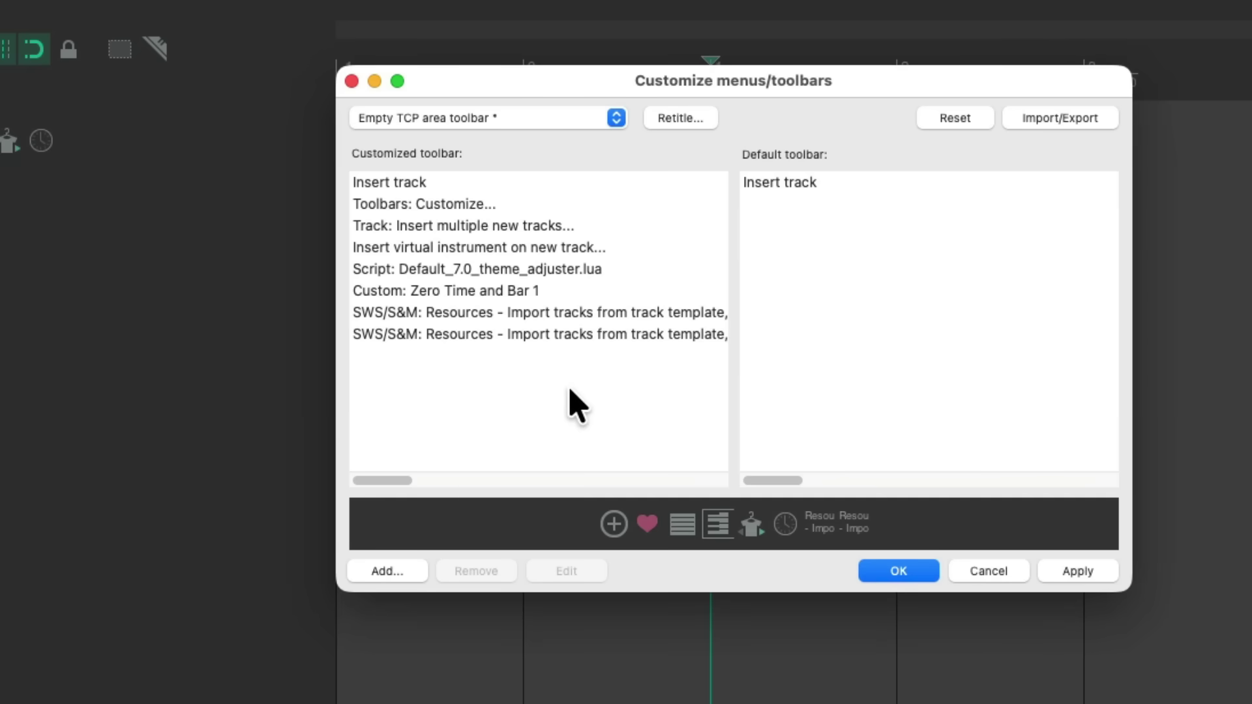
Rename the toolbar entry for importing the slot 1 track template as "Piano"
right_click(559, 312)
left_click(583, 522)
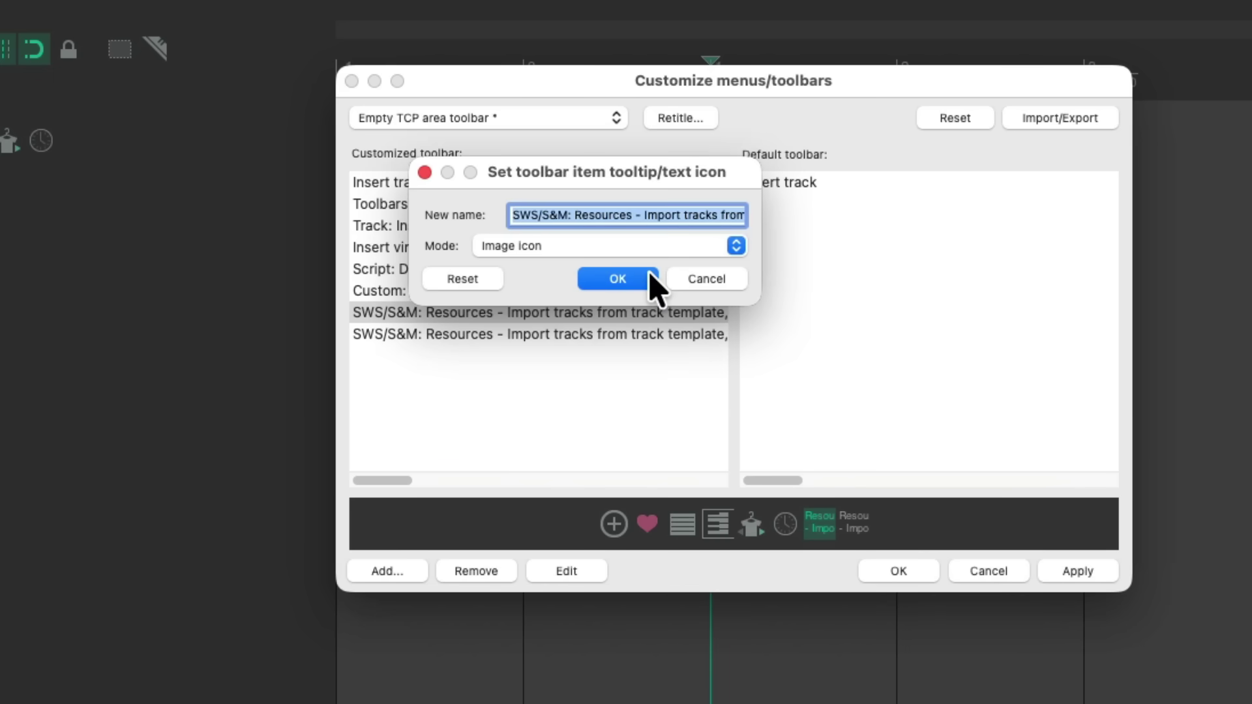
type("Piano")
key("Return")
Rename the slot 2 template import entry as "Drums" and save the toolbar customization
left_click(627, 334)
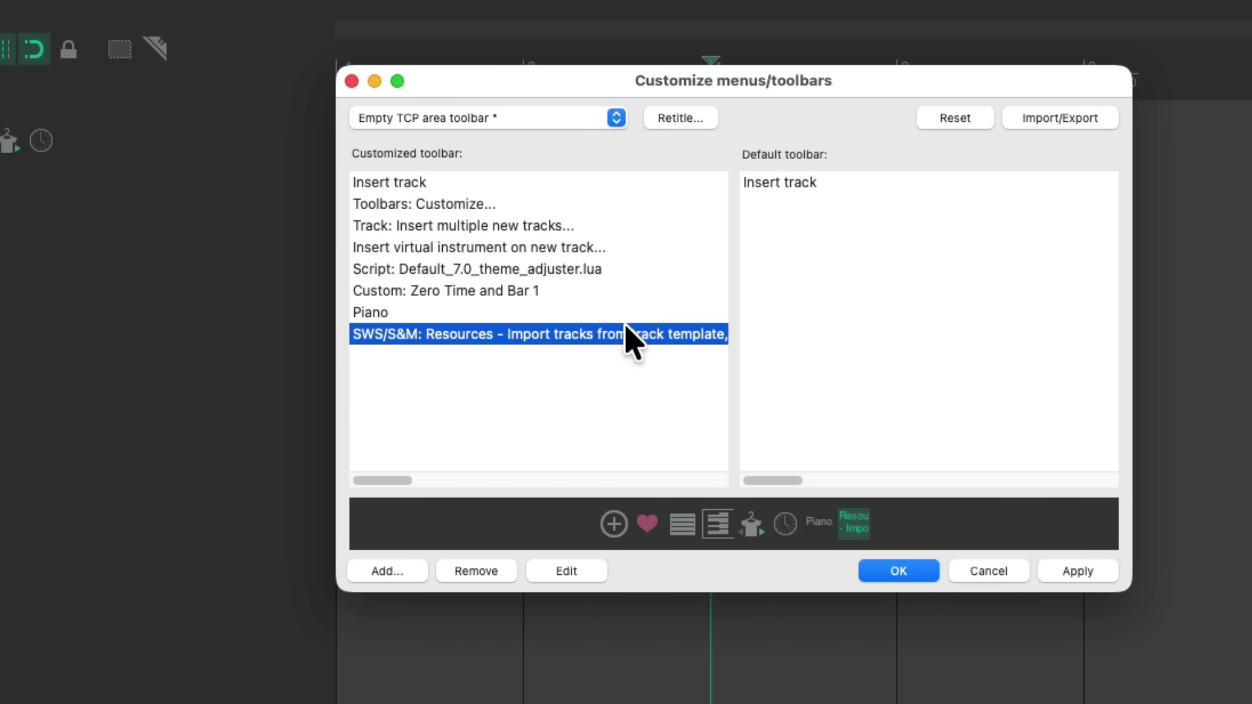
right_click(626, 326)
left_click(644, 531)
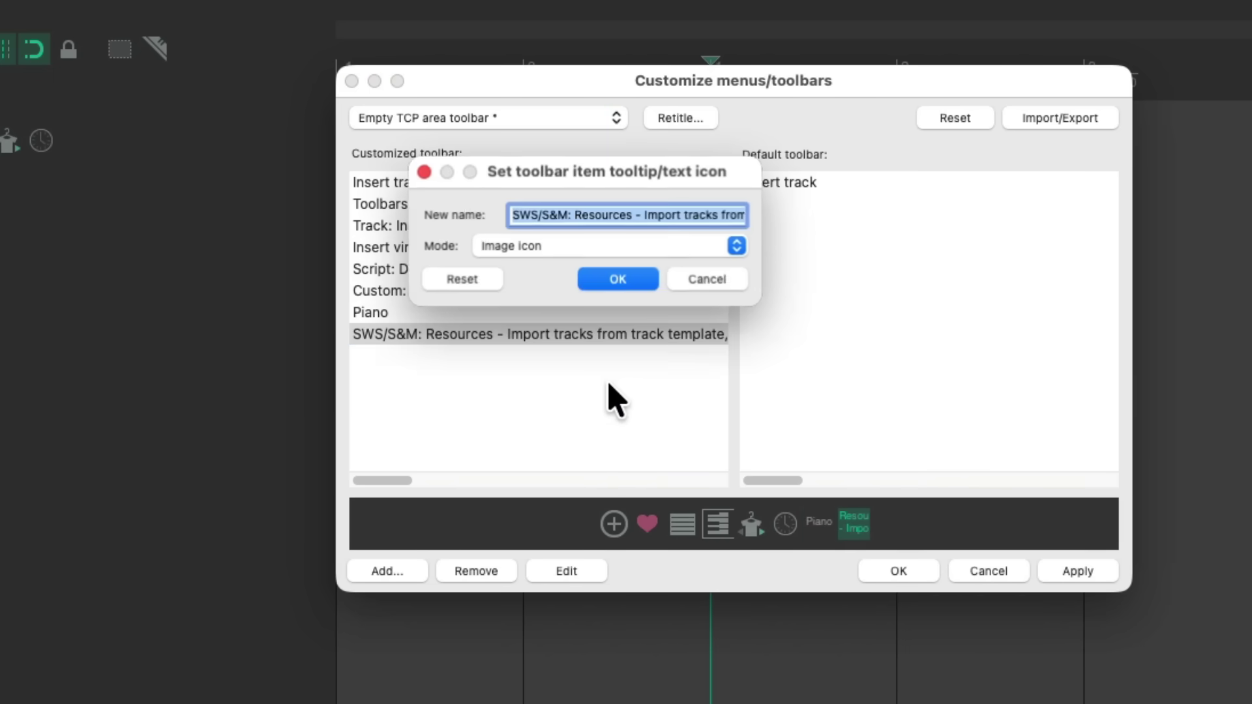
type("Drums")
key("Return")
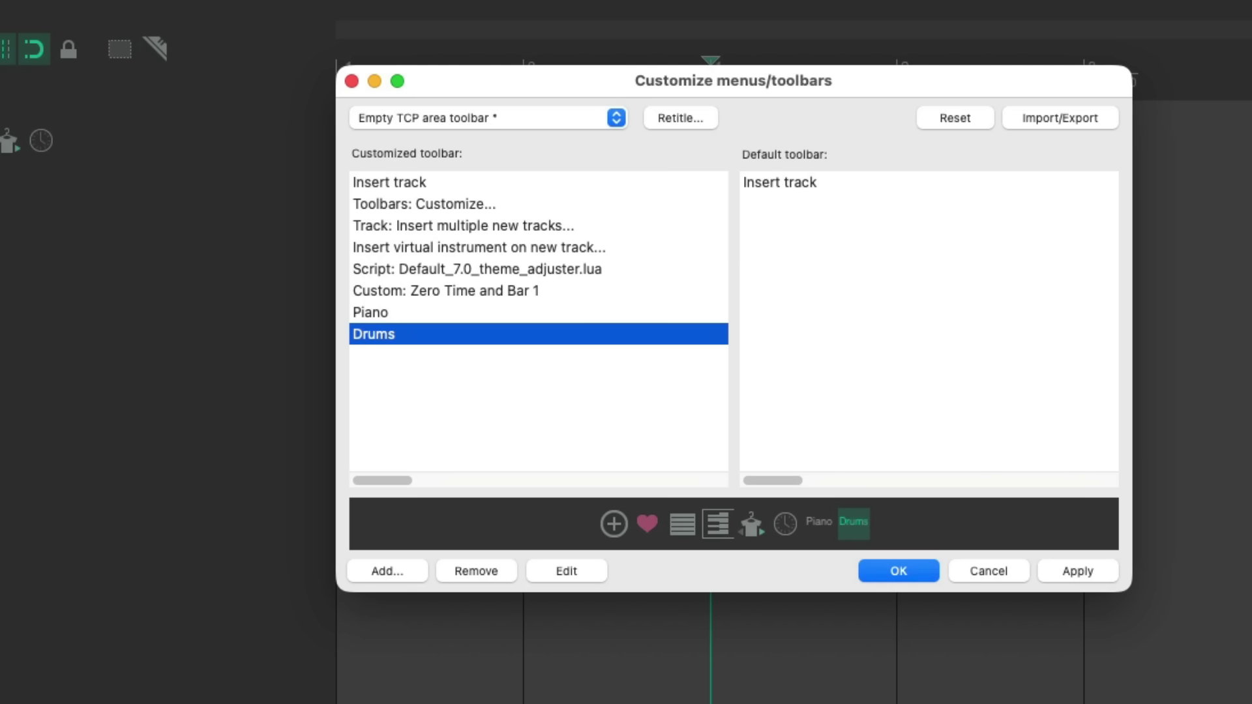
key("Return")
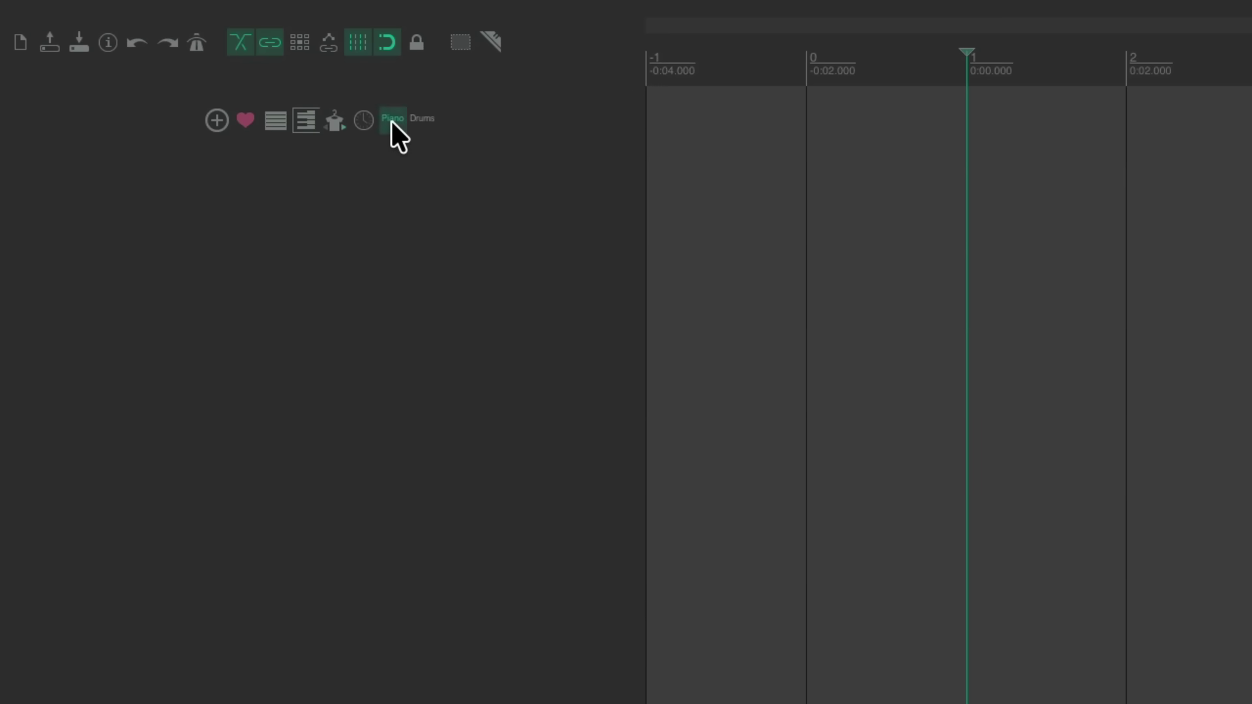
Assign Piano.RTrackTemplate to the Piano toolbar item and undo the track insertion it makes
left_click(391, 120)
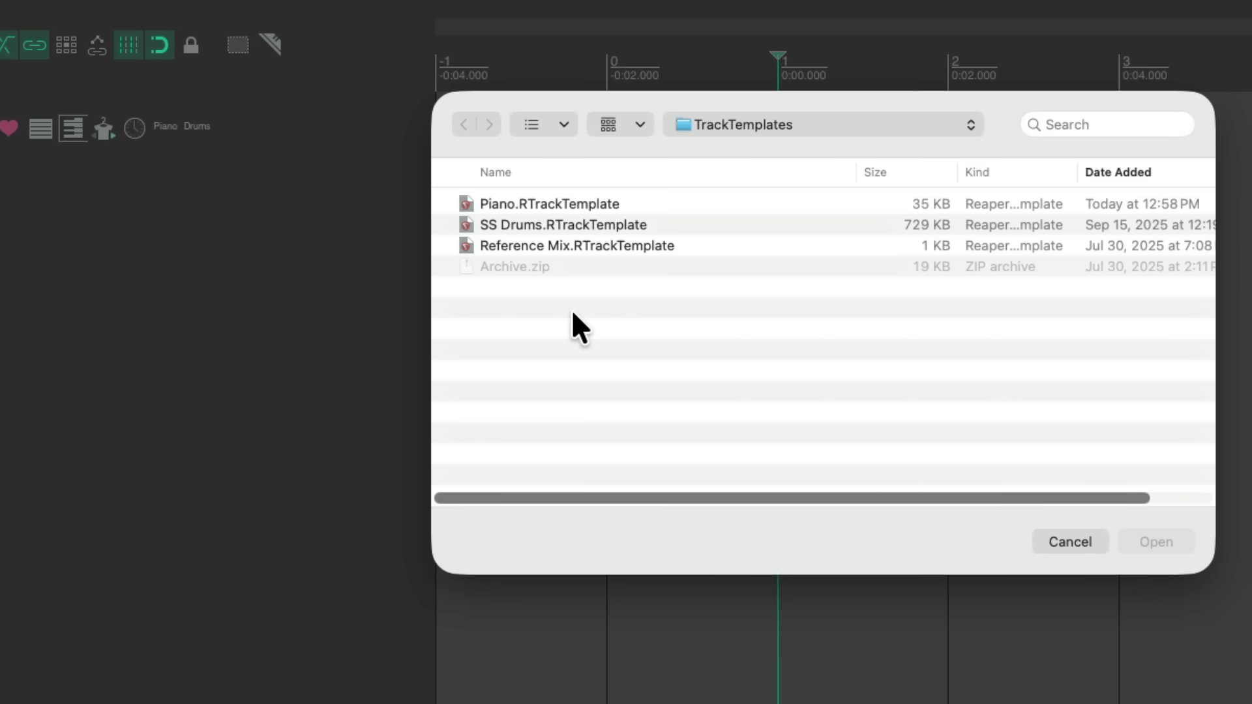
left_click(657, 203)
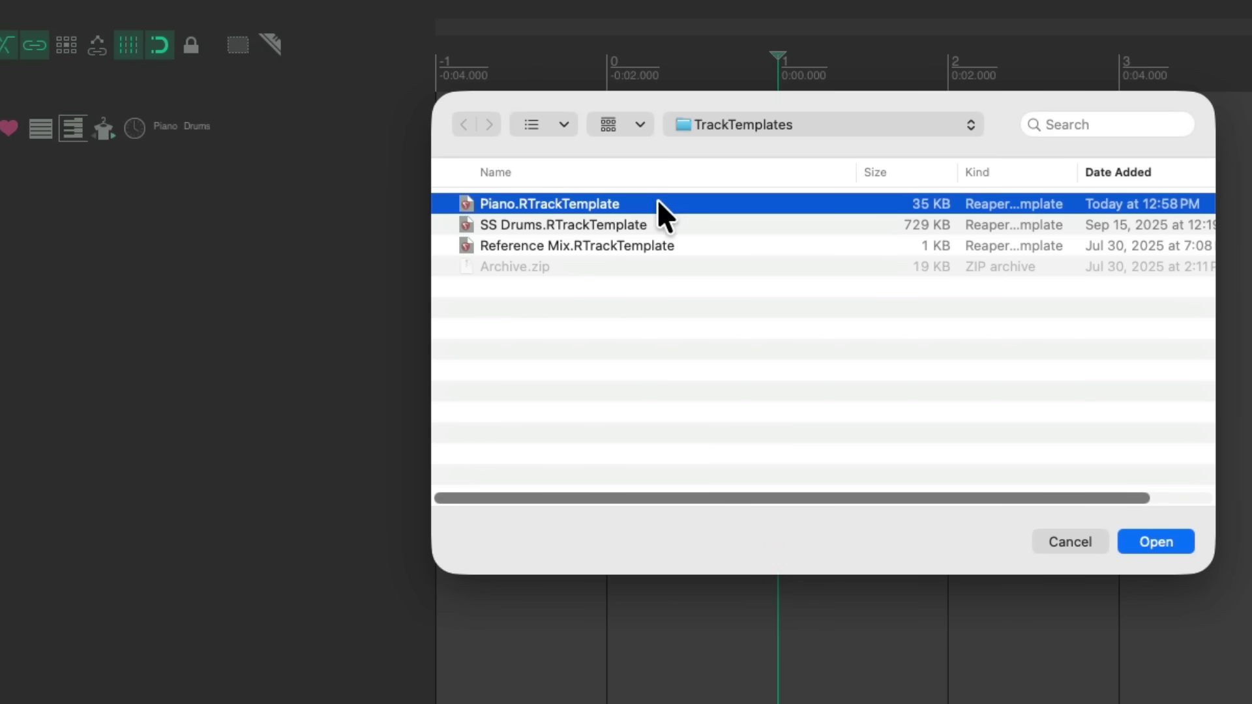
double_click(636, 202)
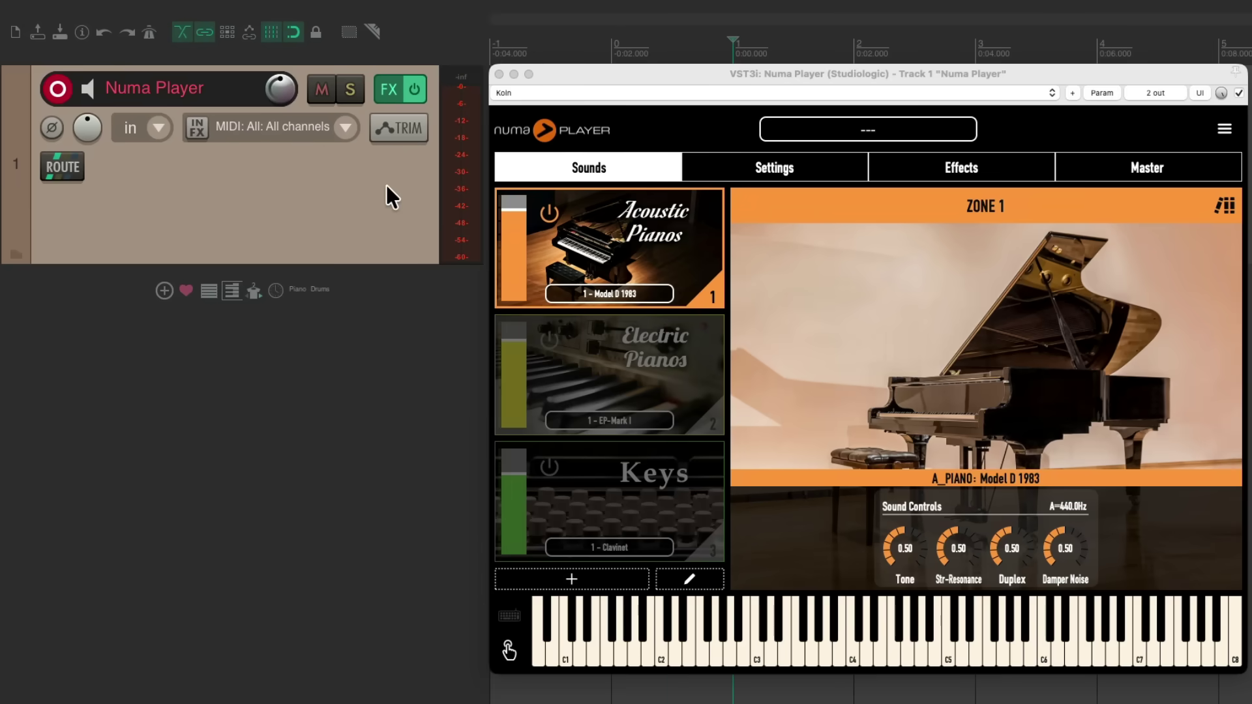
key("ctrl+z")
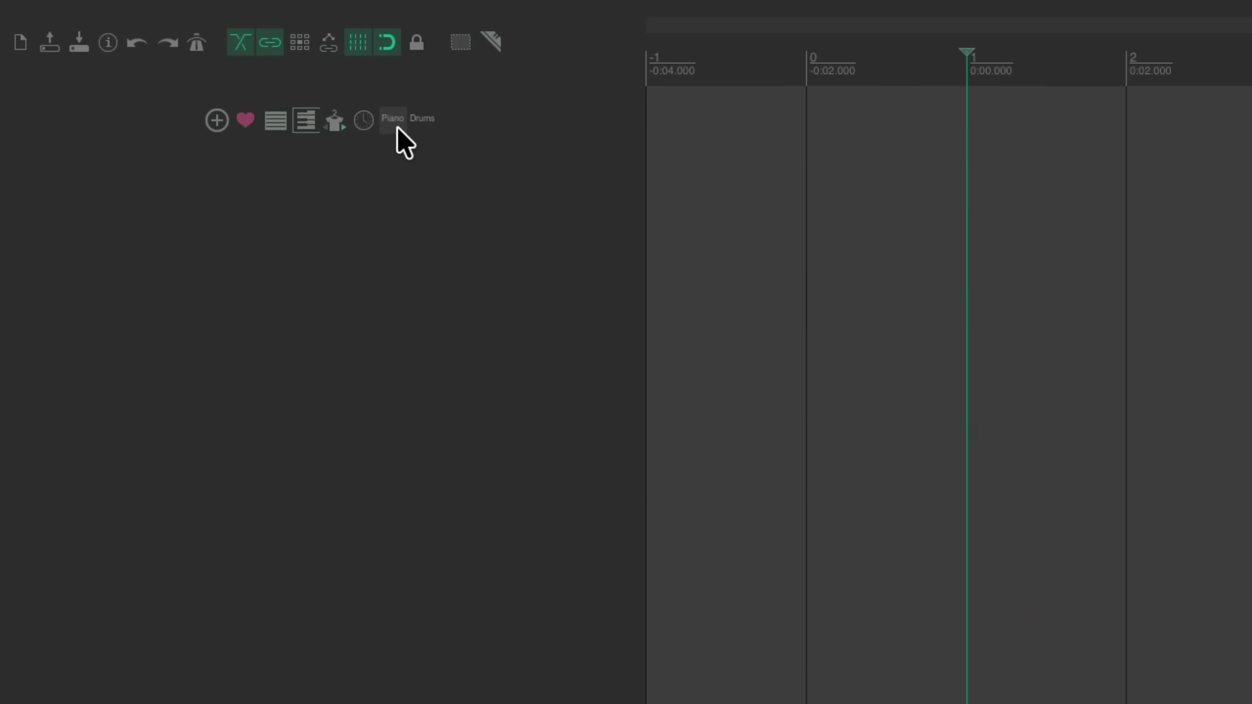
Insert the piano template track with the Piano toolbar item and play a few notes on its Numa Player instrument
left_click(393, 124)
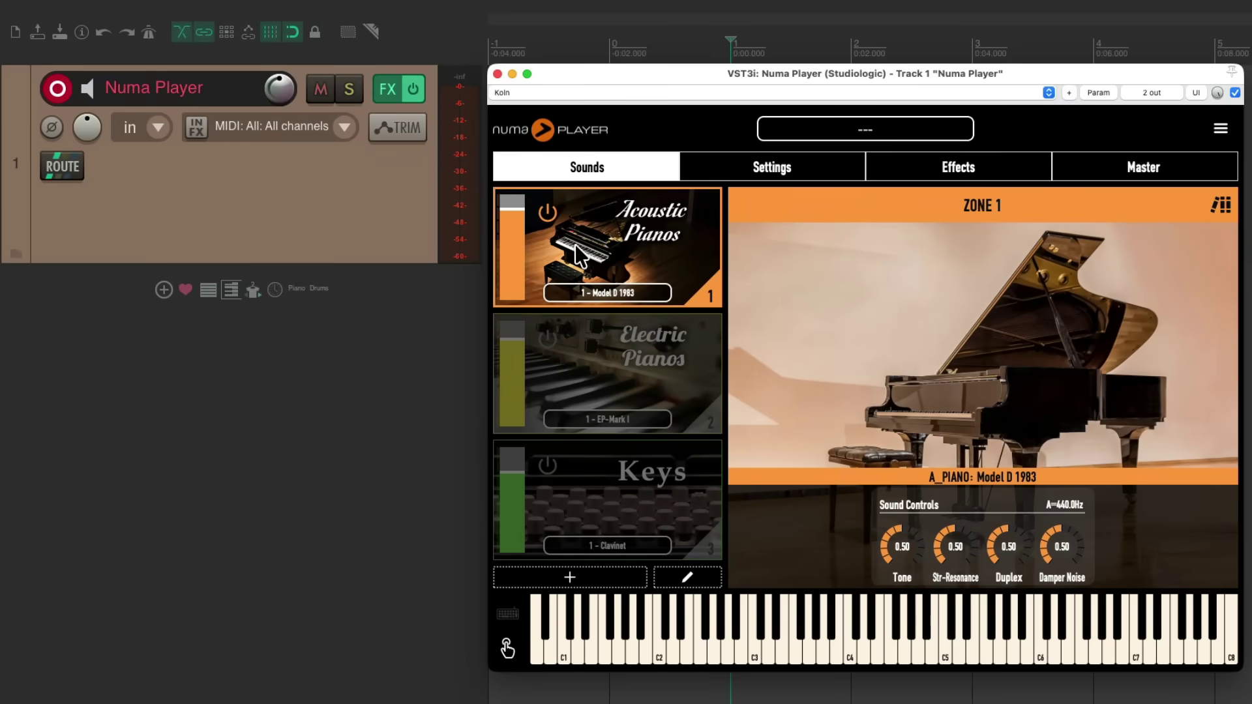
left_click(605, 248)
key("q")
key("t")
key("i")
key("t")
key("e")
key("q")
key("b")
key("z")
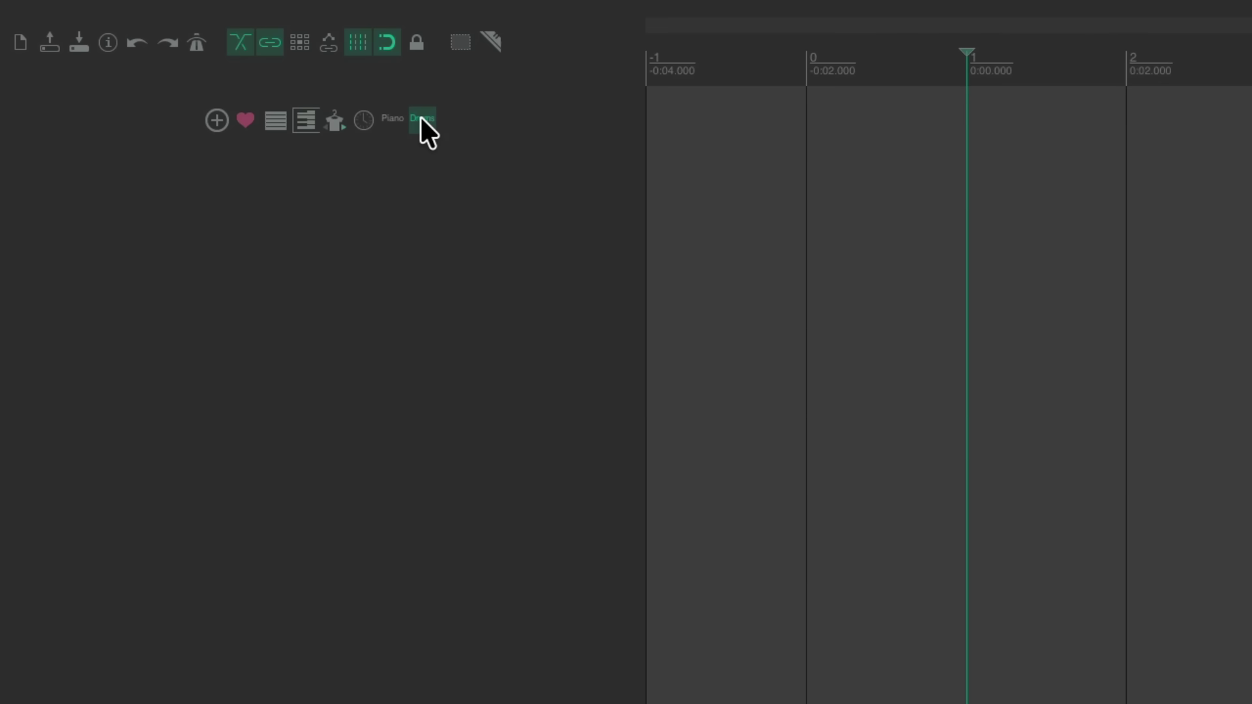
Assign SS Drums.RTrackTemplate to the Drums toolbar item and insert the drum template with it
left_click(422, 119)
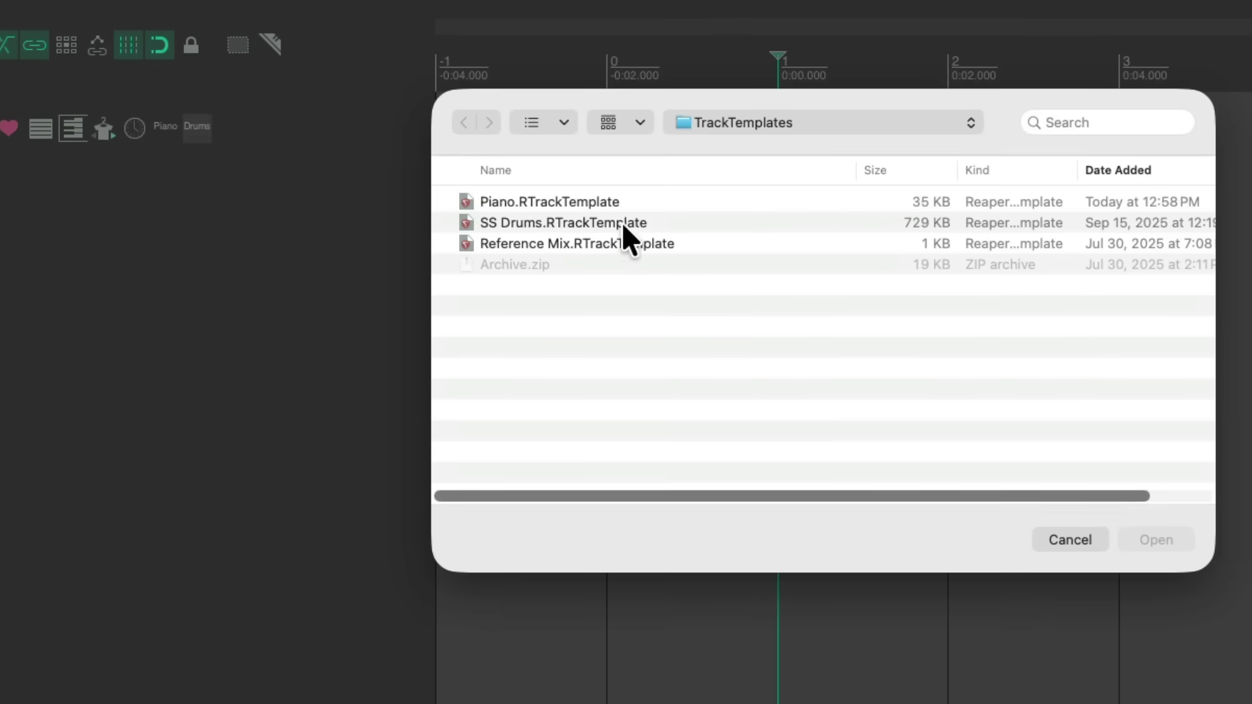
left_click(631, 224)
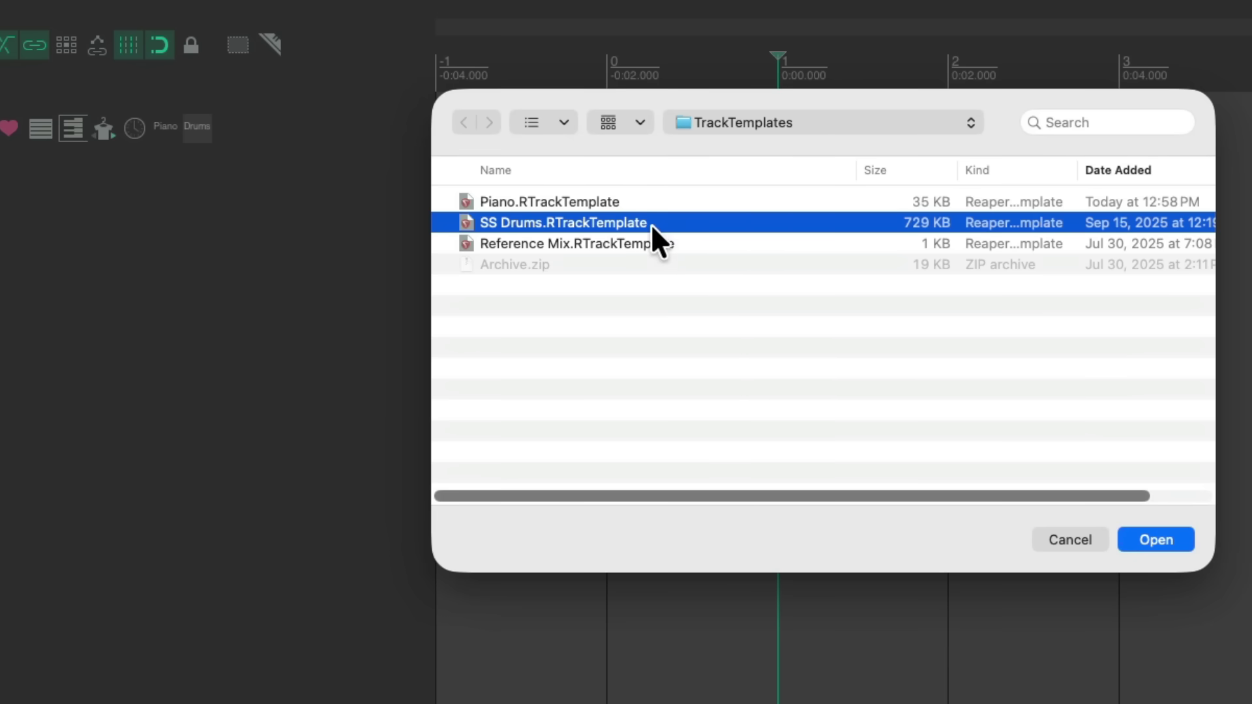
double_click(655, 223)
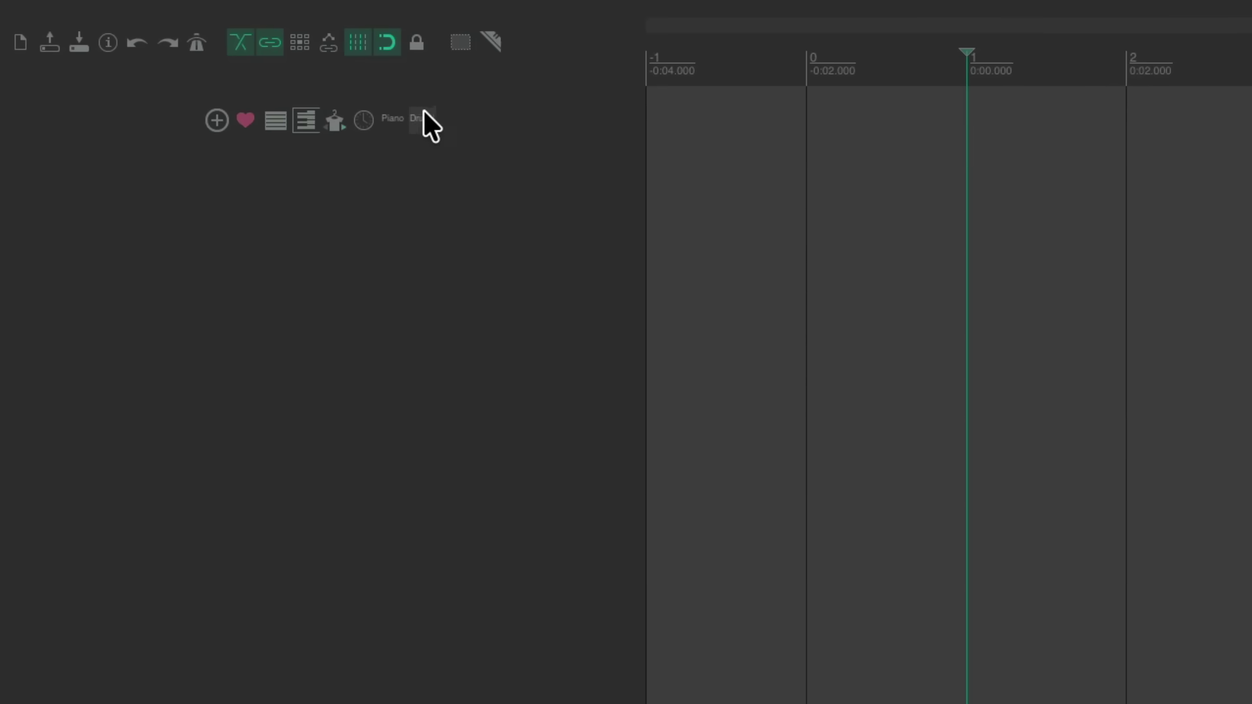
left_click(422, 119)
Add the action "Xenakios/SWS: Scroll track view to home" to the Empty TCP area toolbar
left_click(246, 128)
left_click(569, 119)
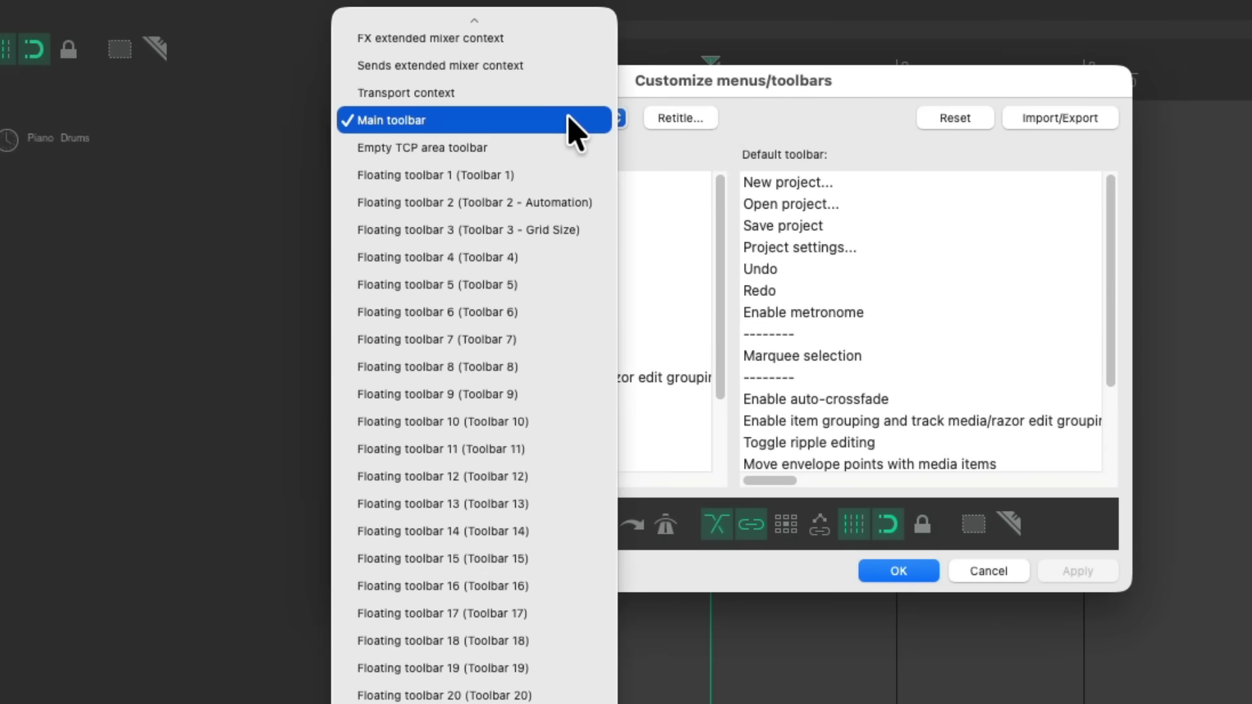
left_click(565, 149)
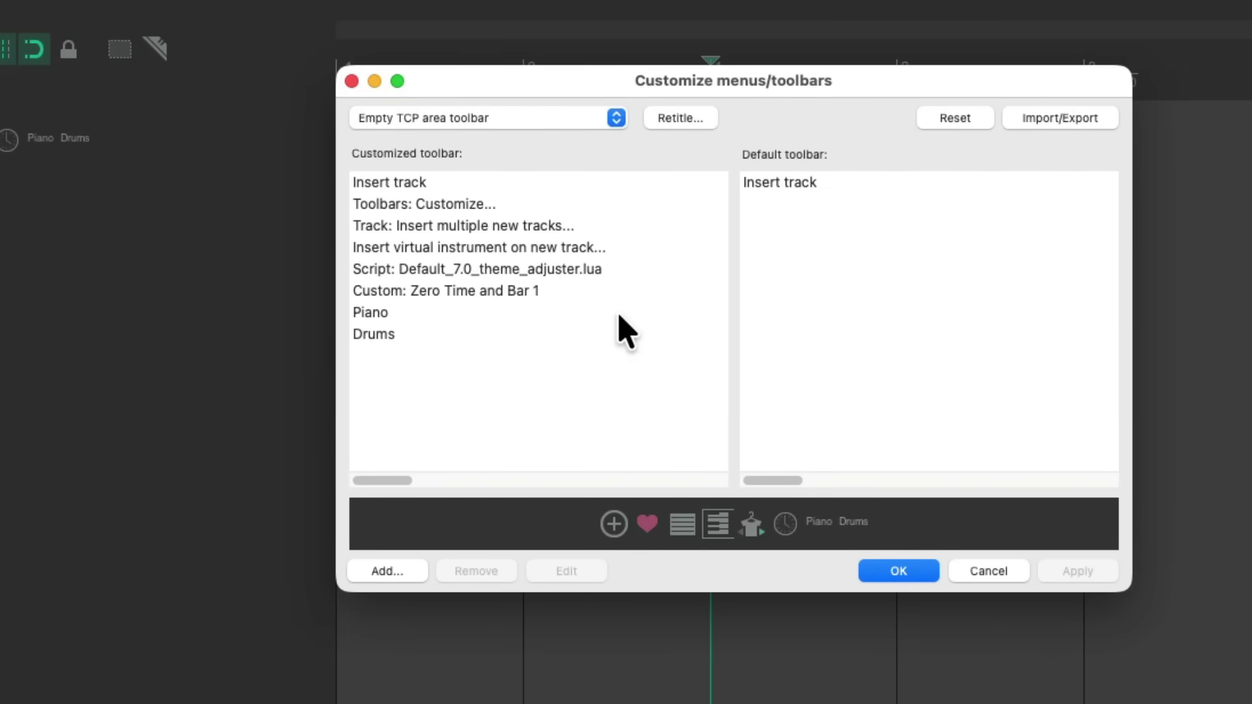
right_click(539, 366)
left_click(560, 374)
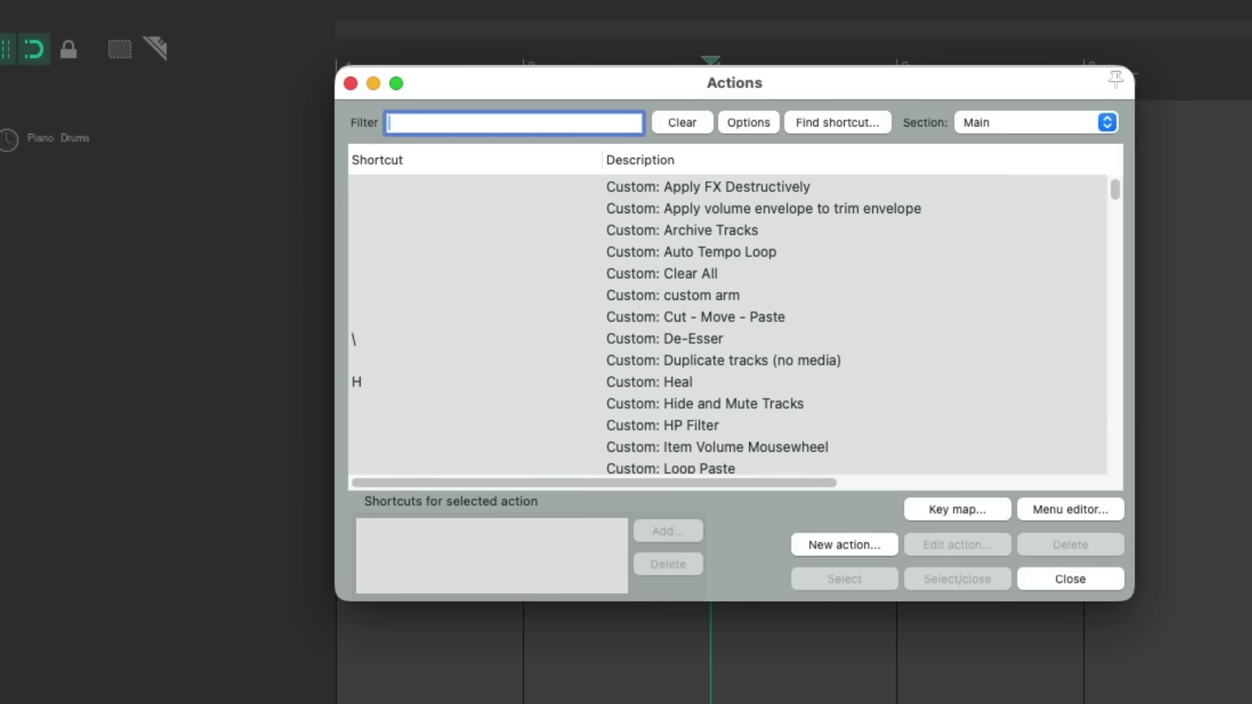
type("scroll home")
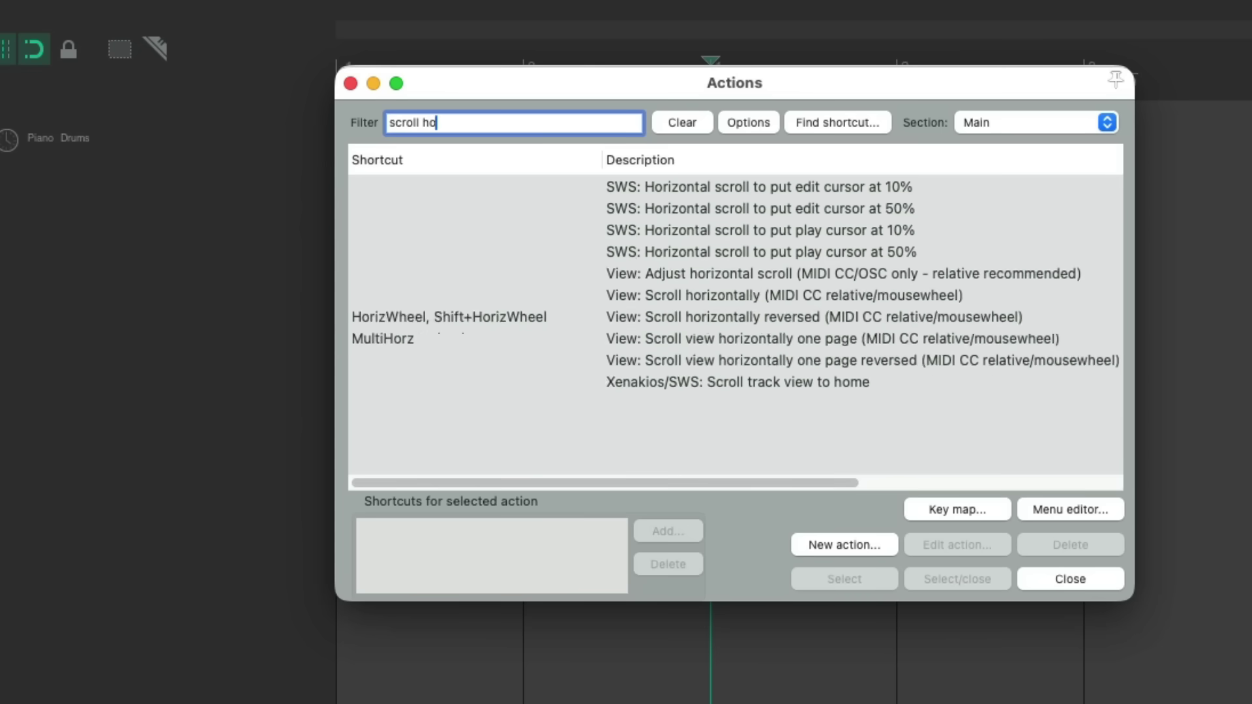
left_click(782, 187)
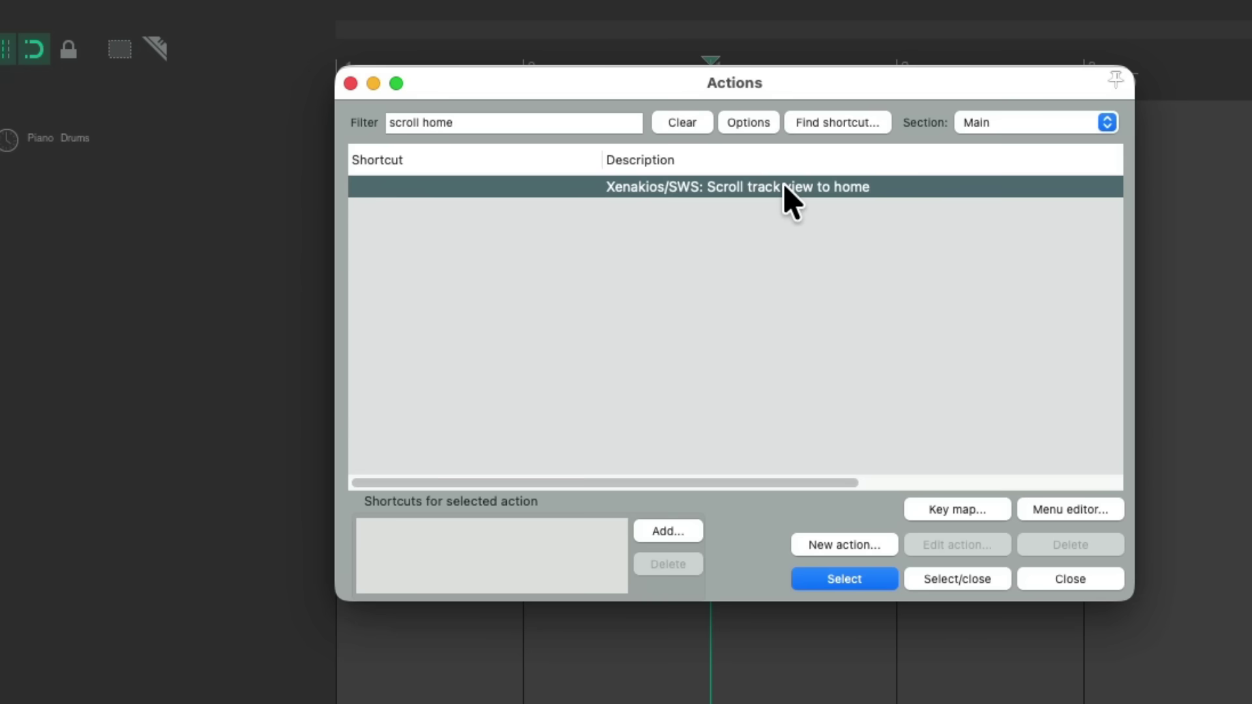
double_click(853, 189)
Assign the upward triangle icon to the scroll-to-home entry and save the toolbar customization
left_click(631, 359)
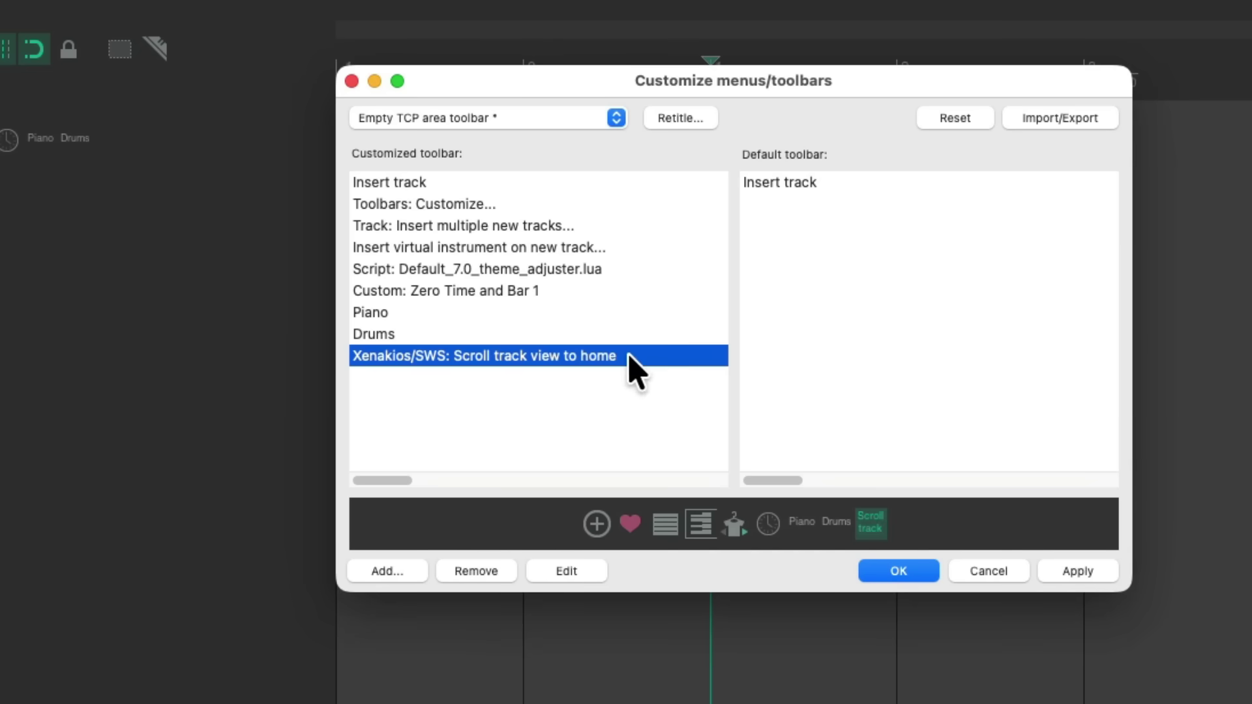
left_click(869, 522)
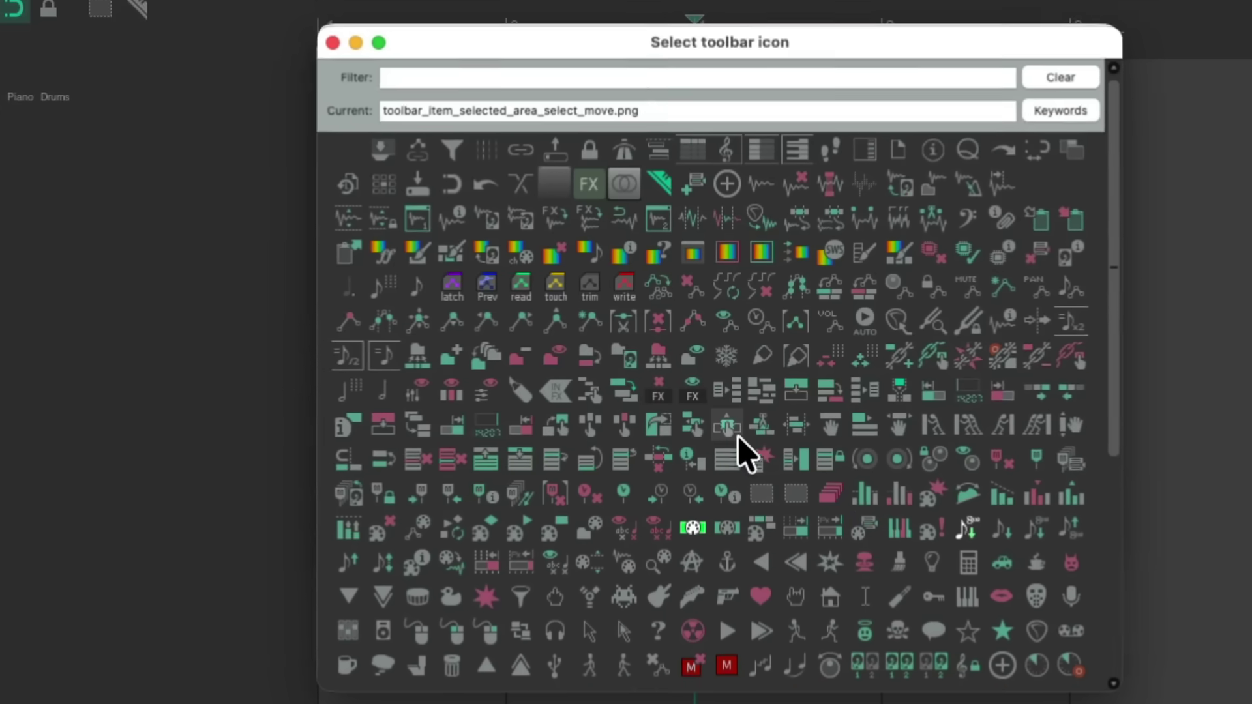
scroll(729, 445, "down", 1)
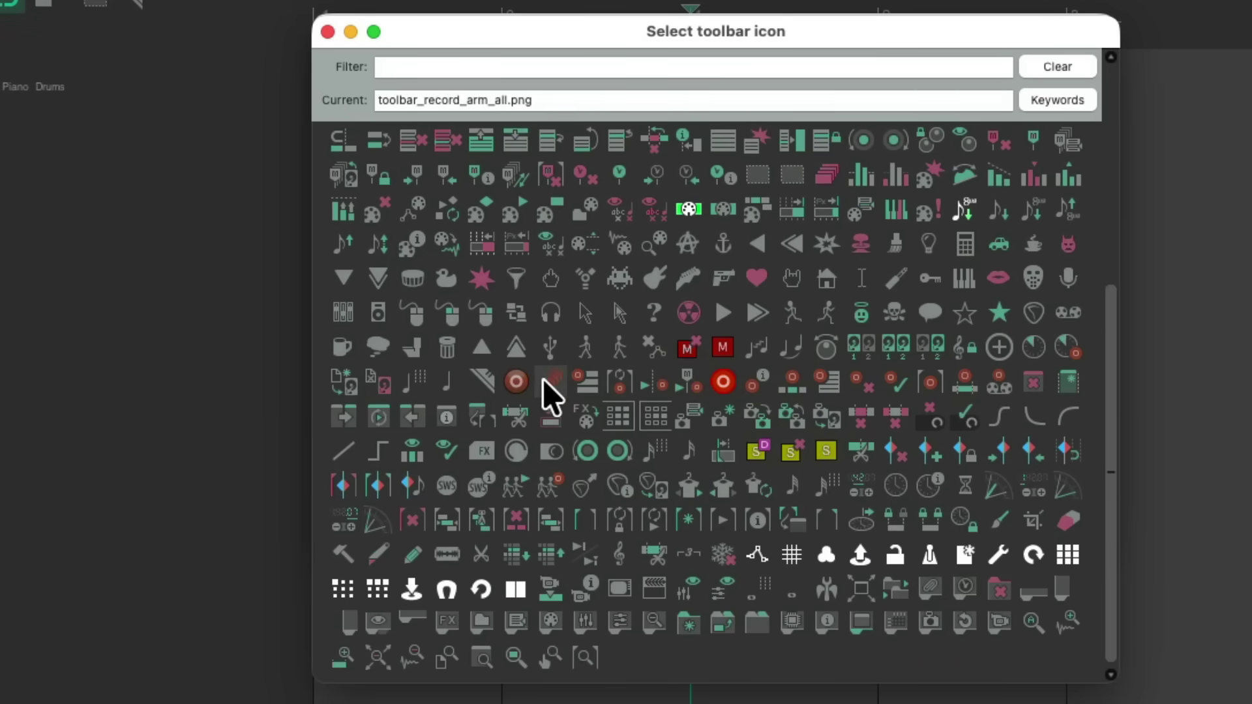
left_click(481, 350)
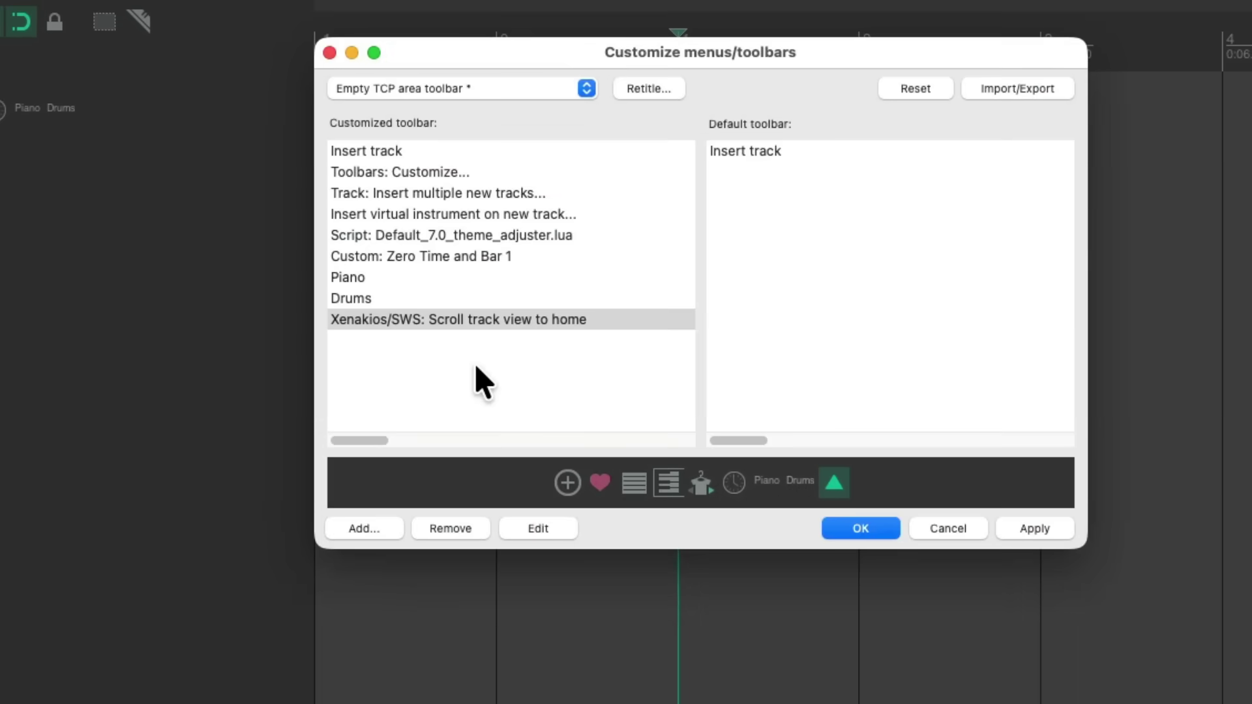
key("Return")
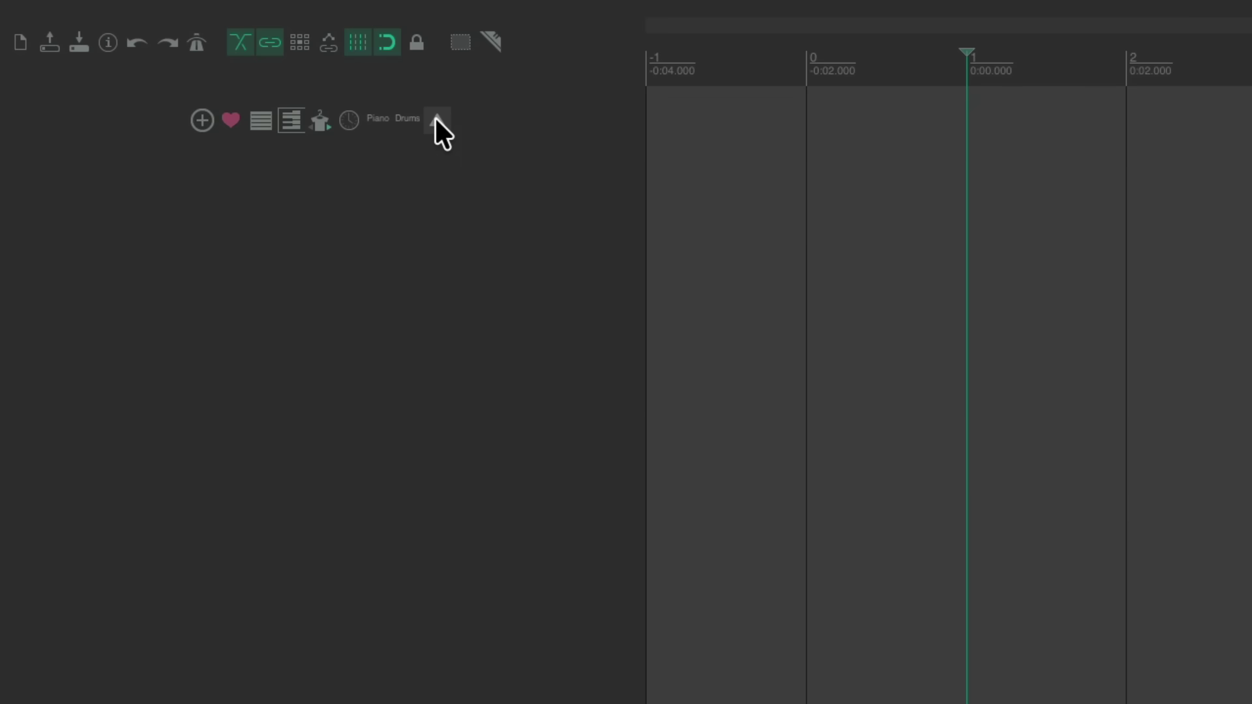
Insert 32 tracks named "Audio" after the last touched track using the empty area's toolbar item for multiple tracks
left_click(287, 120)
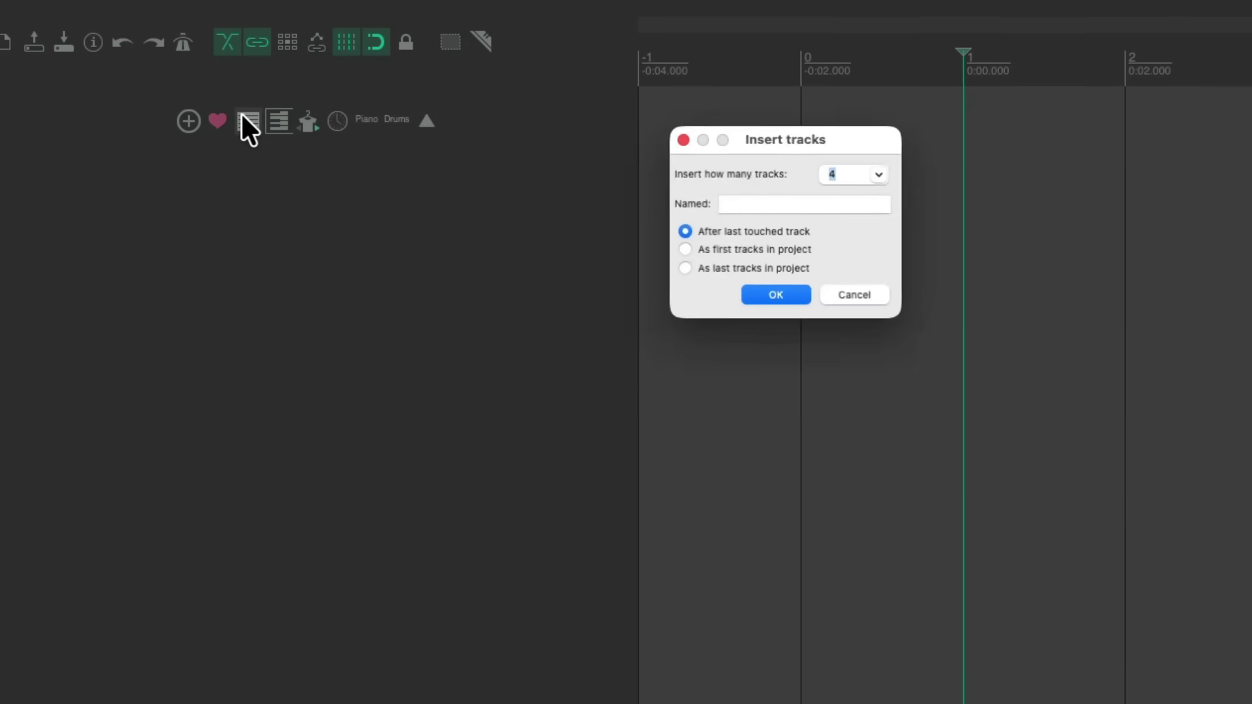
type("32")
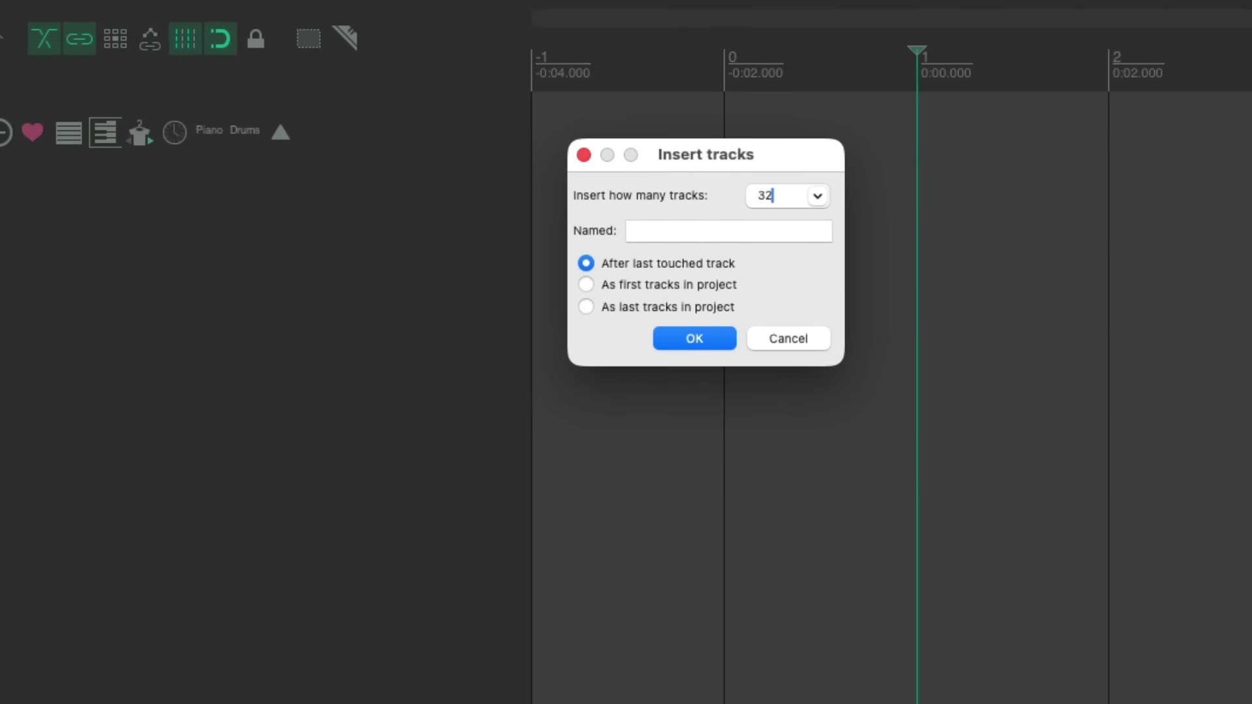
left_click(723, 234)
type("Audio")
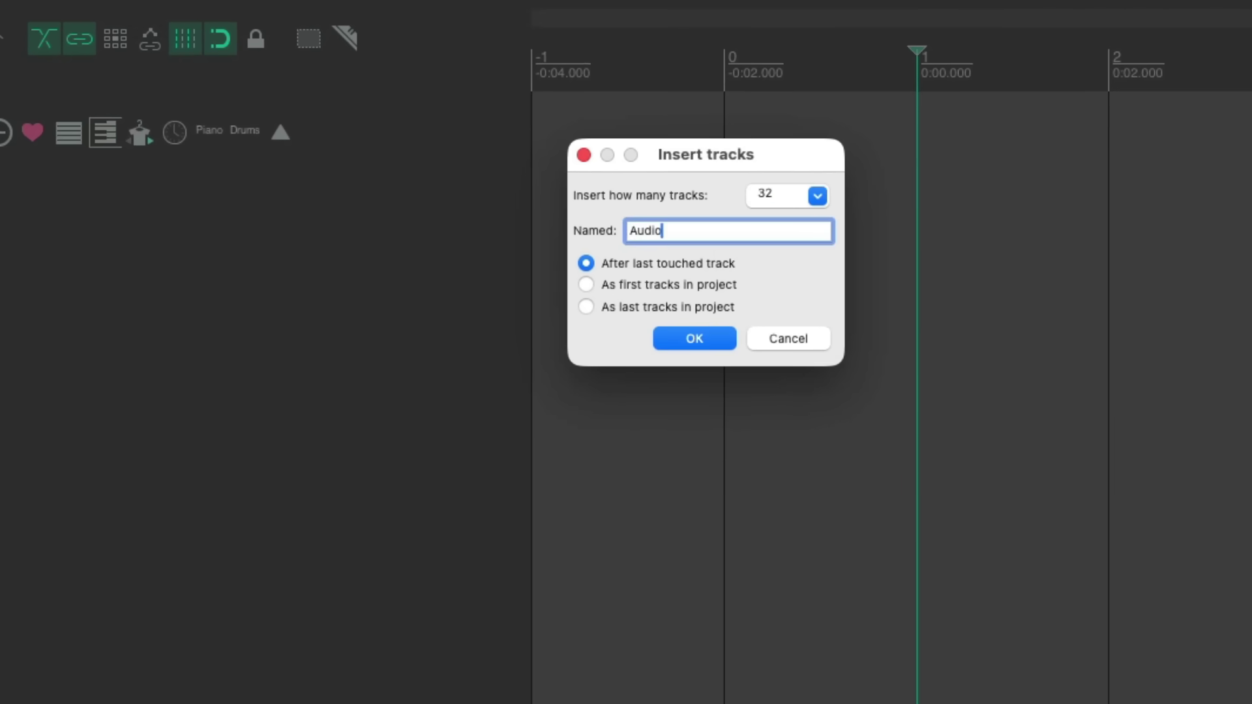
key("Return")
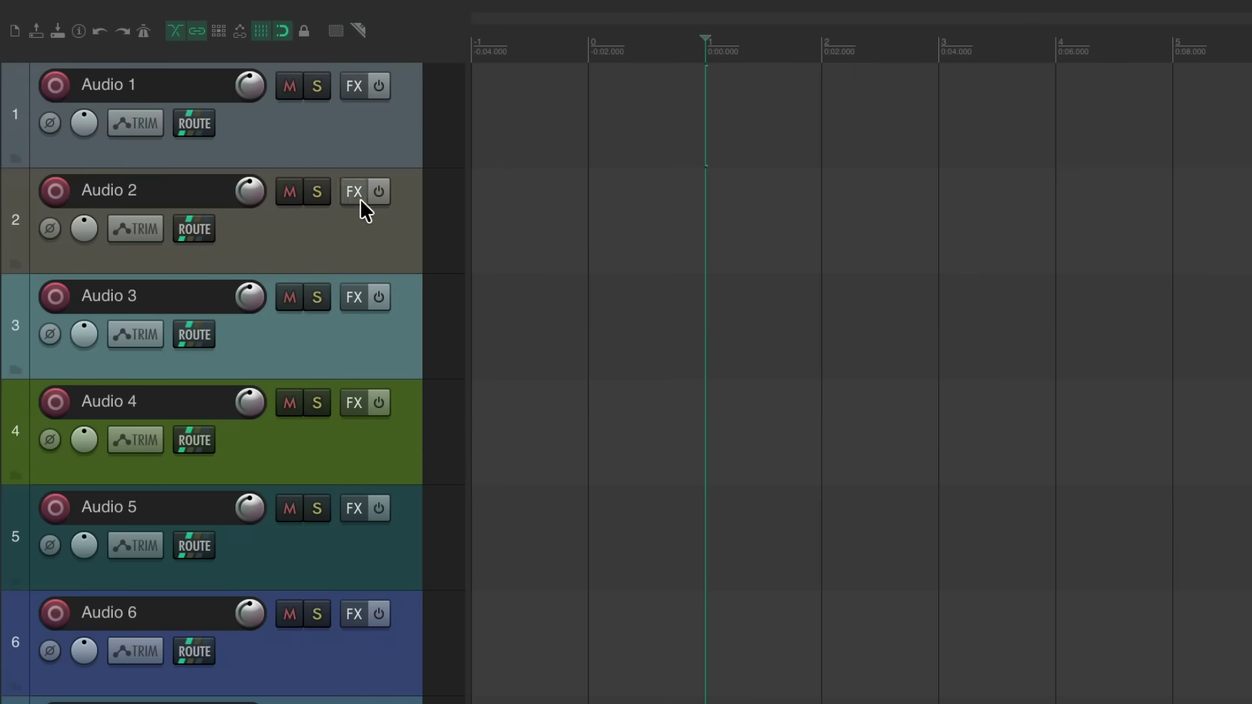
Test the triangle scroll-to-home toolbar item twice, returning from the end of the track list to Audio 1 each time
scroll(367, 231, "down", 10)
scroll(368, 233, "up", 9)
scroll(366, 231, "up", 2)
scroll(377, 209, "down", 11)
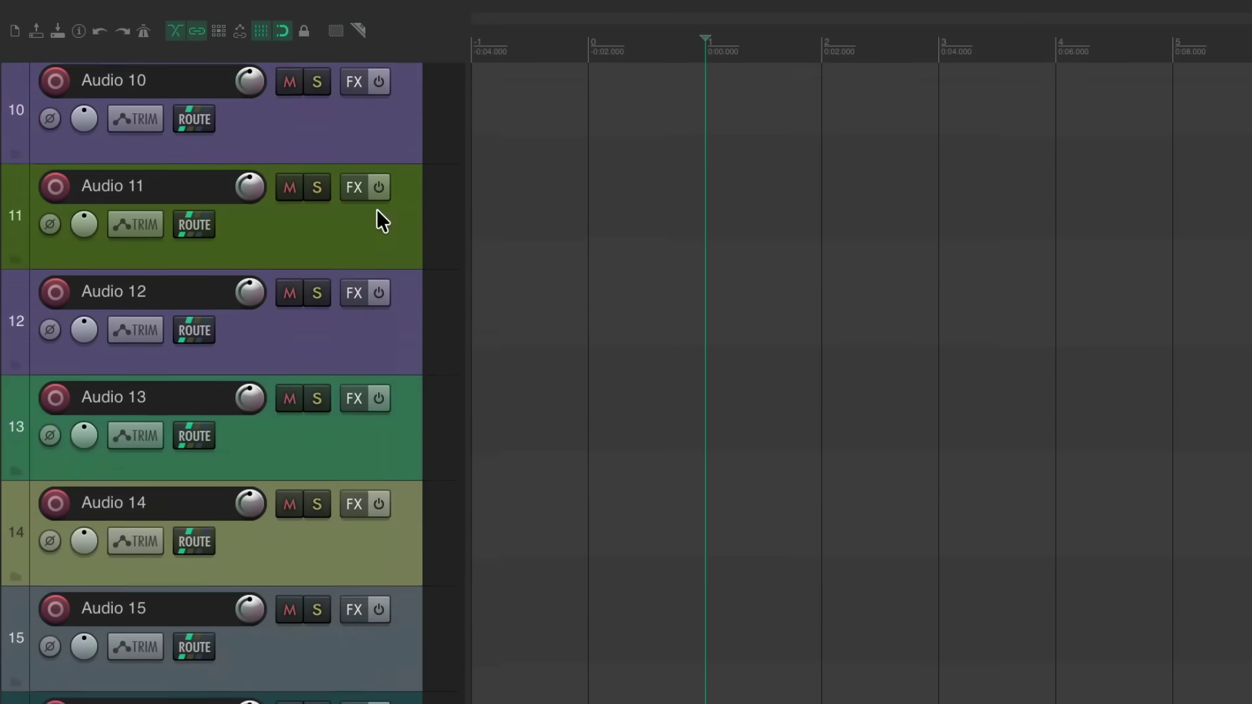
scroll(377, 209, "down", 6)
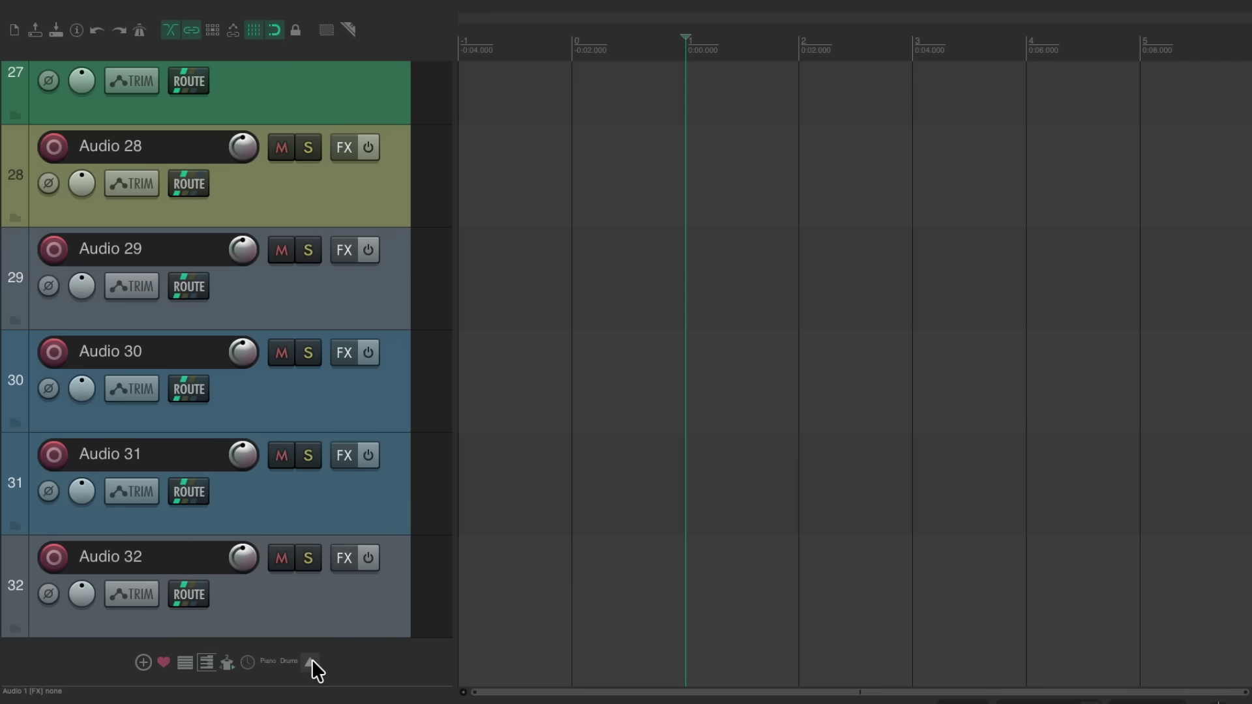
left_click(312, 662)
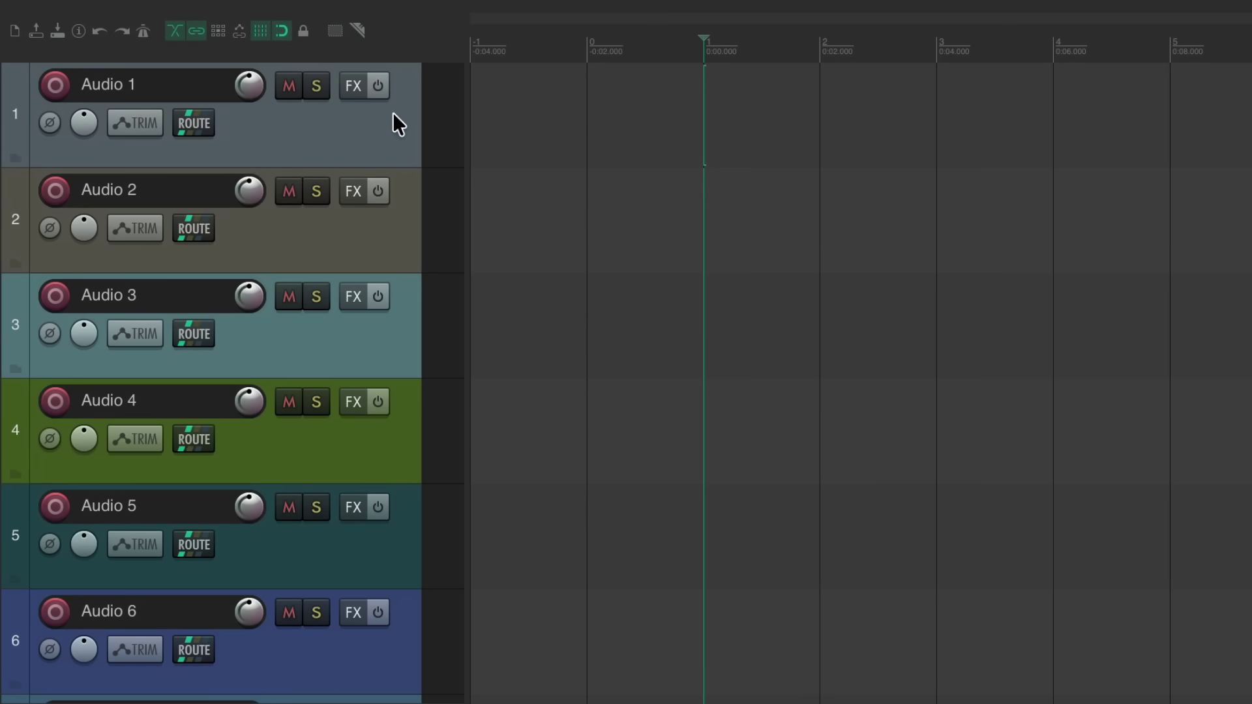
scroll(408, 205, "down", 10)
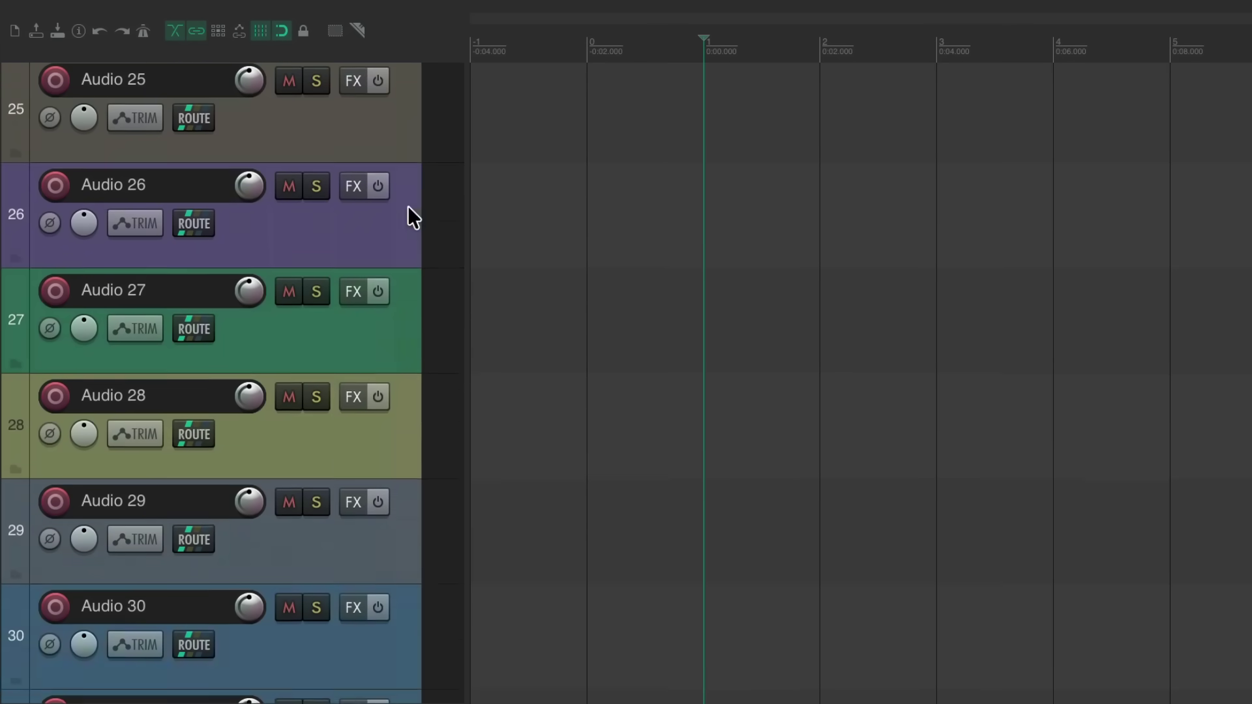
scroll(408, 206, "down", 3)
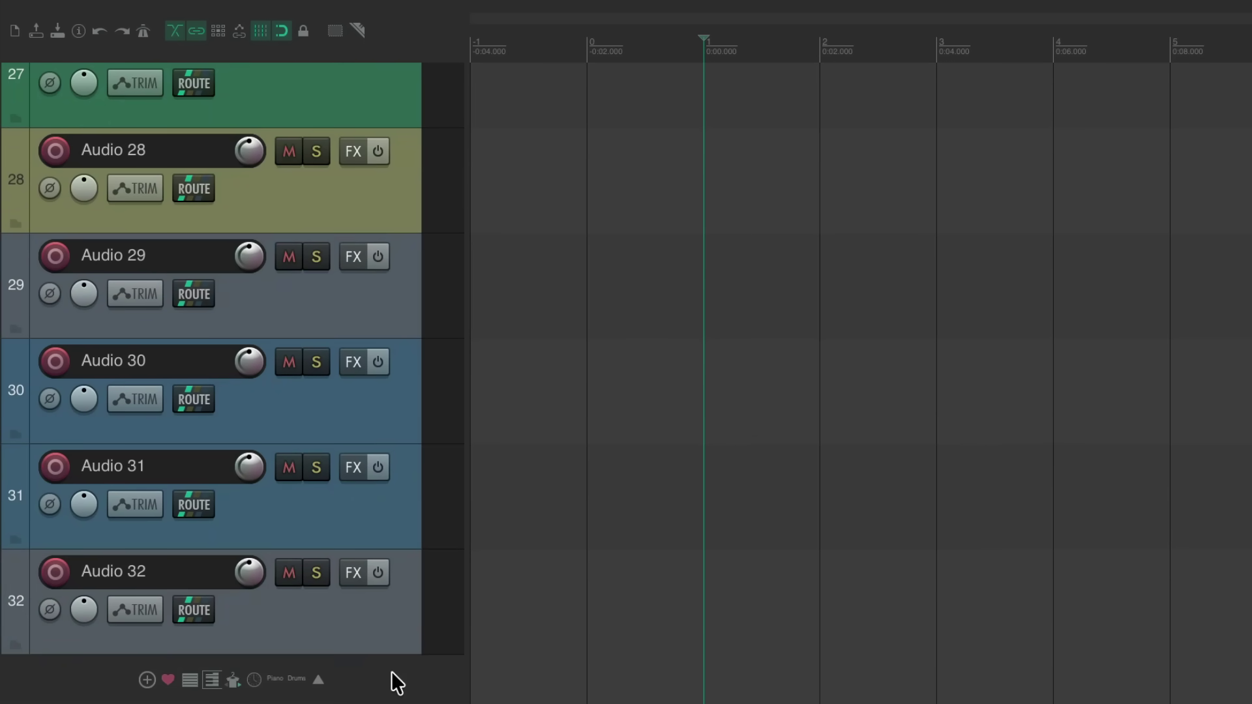
left_click(320, 683)
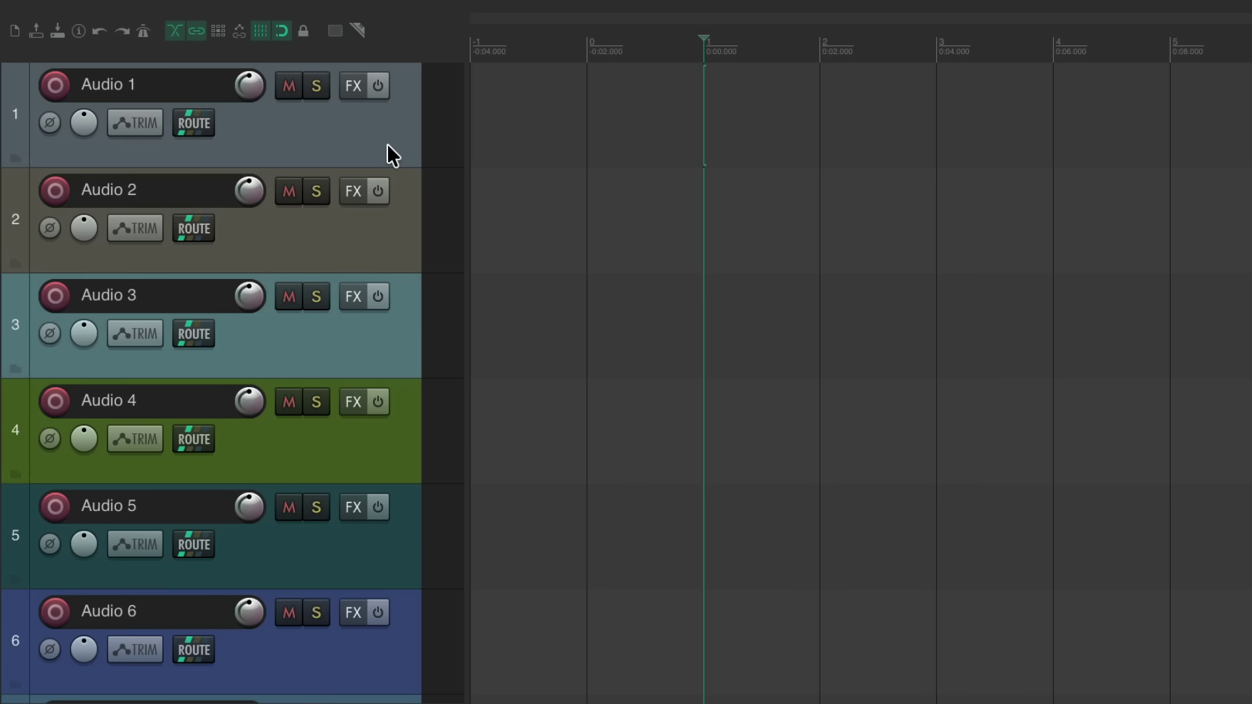